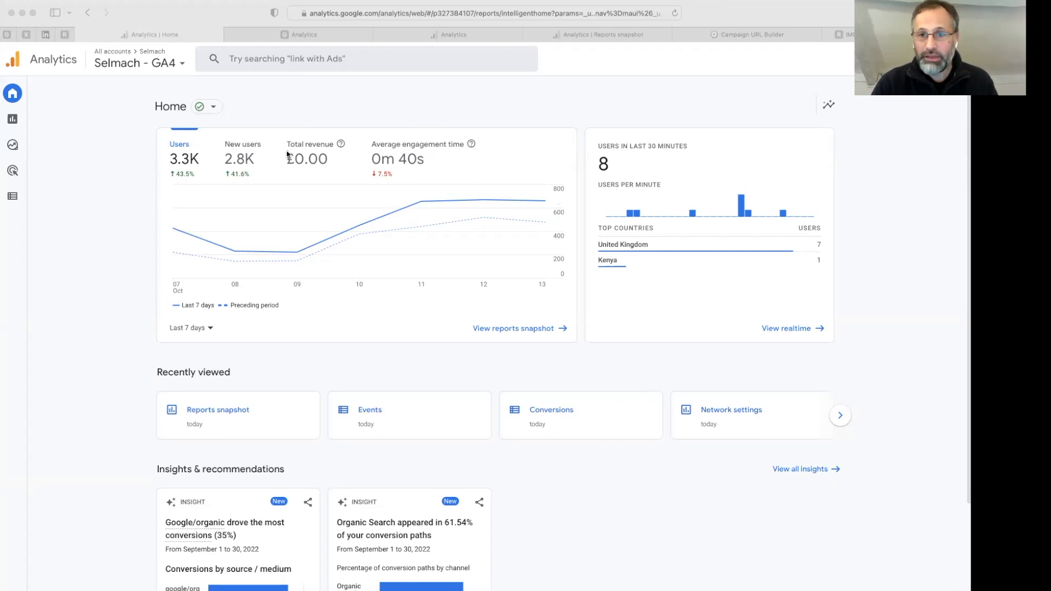
Examine the last-30-minutes users card and chart Users, New users, Total revenue and Average engagement time on the Home overview
left_click(597, 147)
left_click_drag(688, 146, 596, 145)
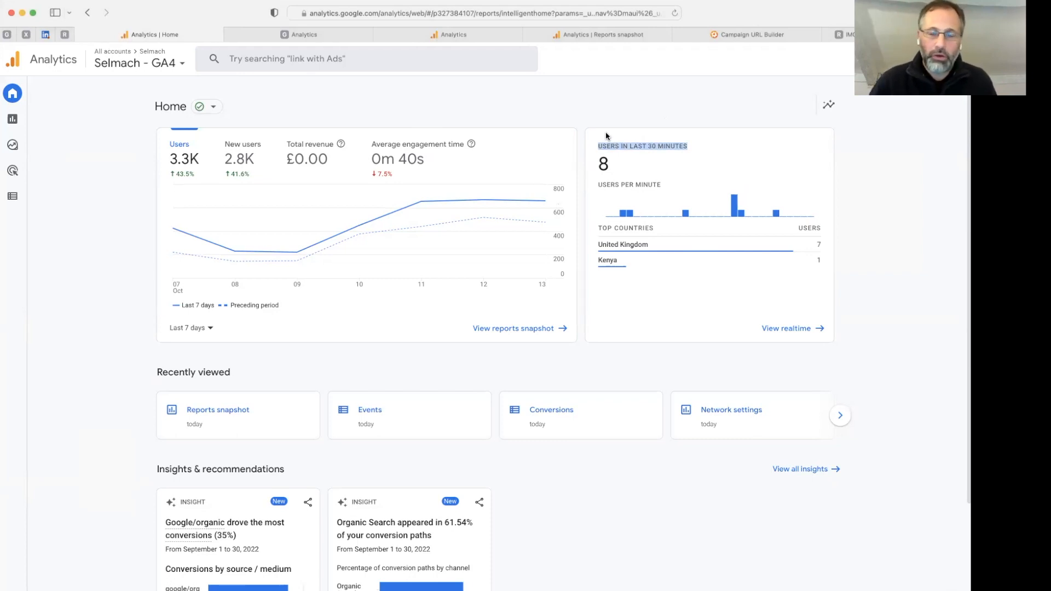
left_click(187, 168)
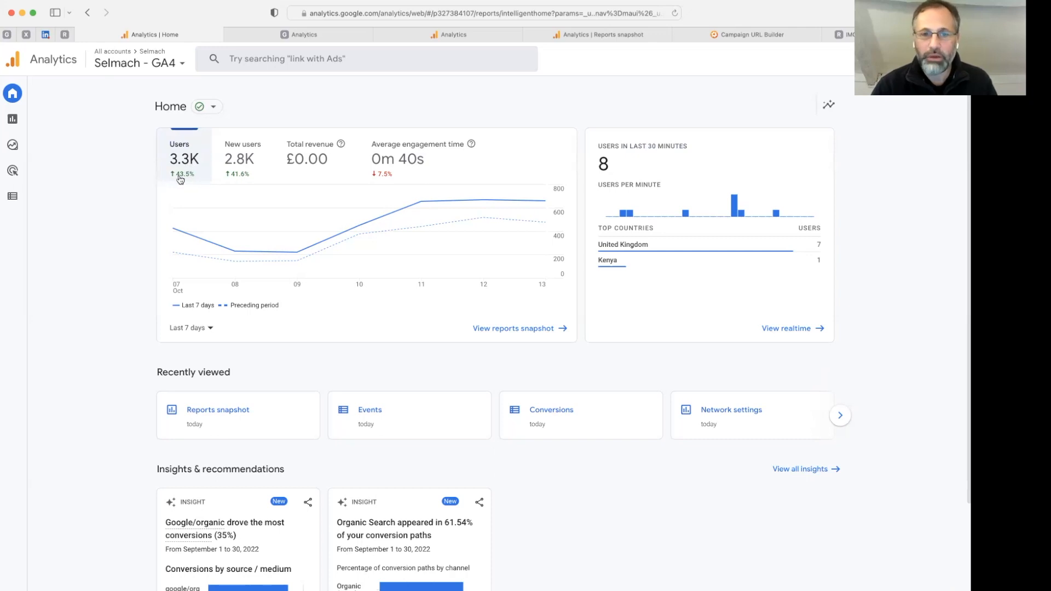
left_click(233, 168)
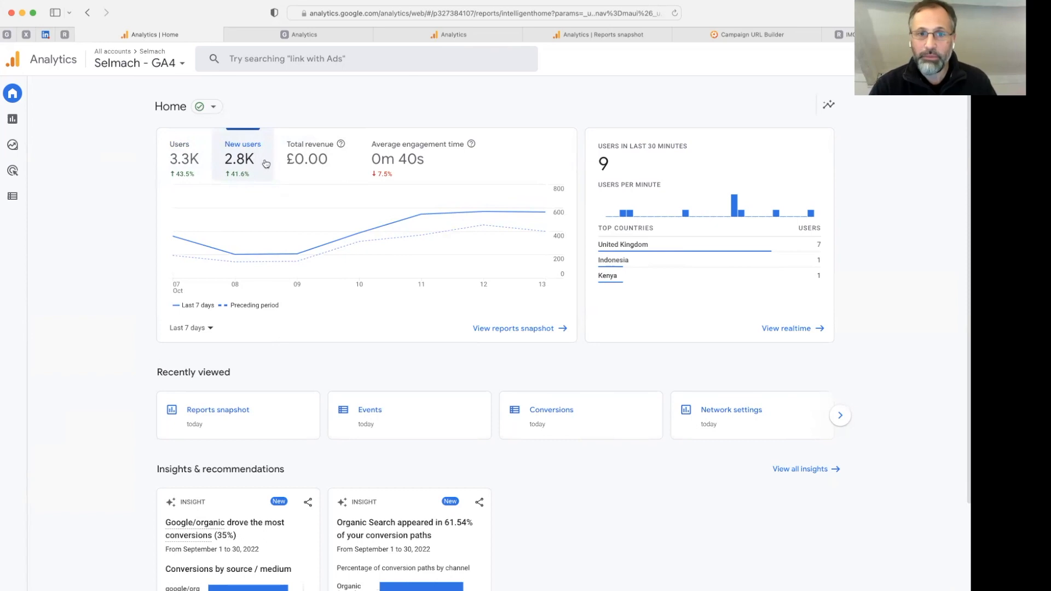
left_click(310, 156)
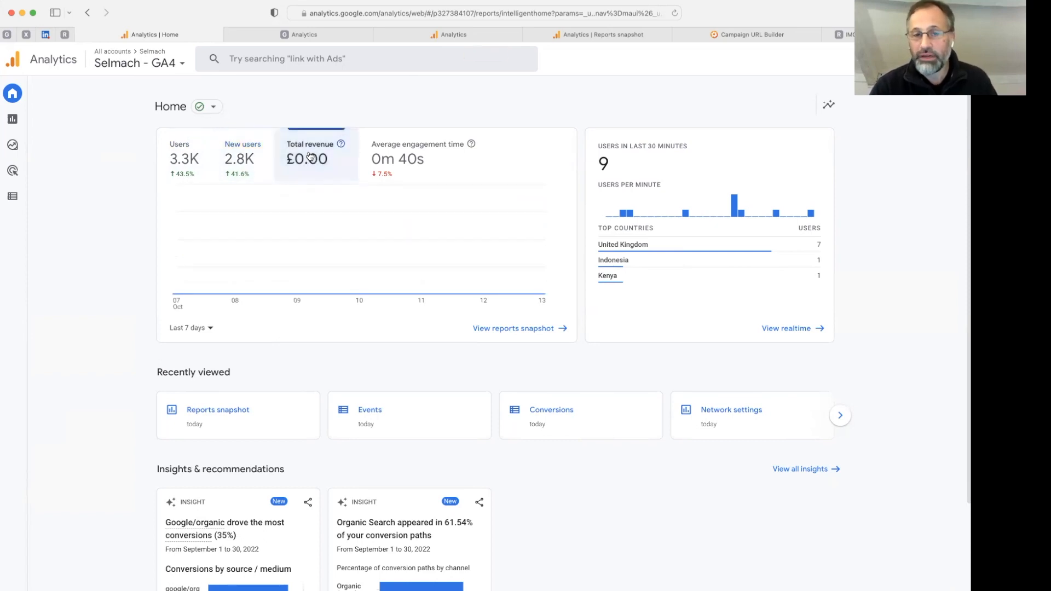
left_click(460, 175)
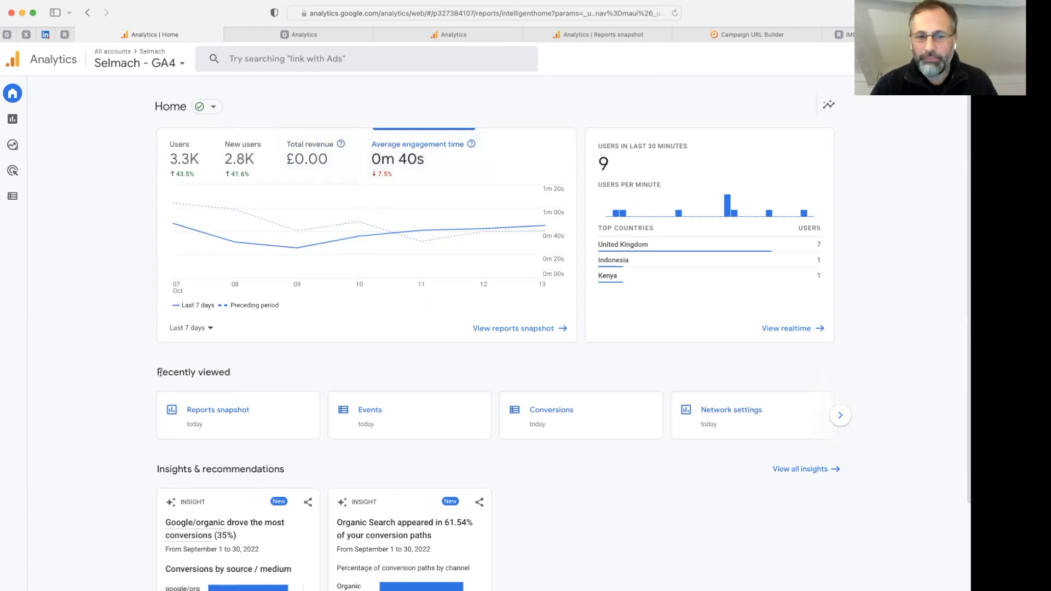
Look over the Recently viewed and Insights & recommendations sections, view all insights, and return to Home
left_click_drag(160, 373, 253, 377)
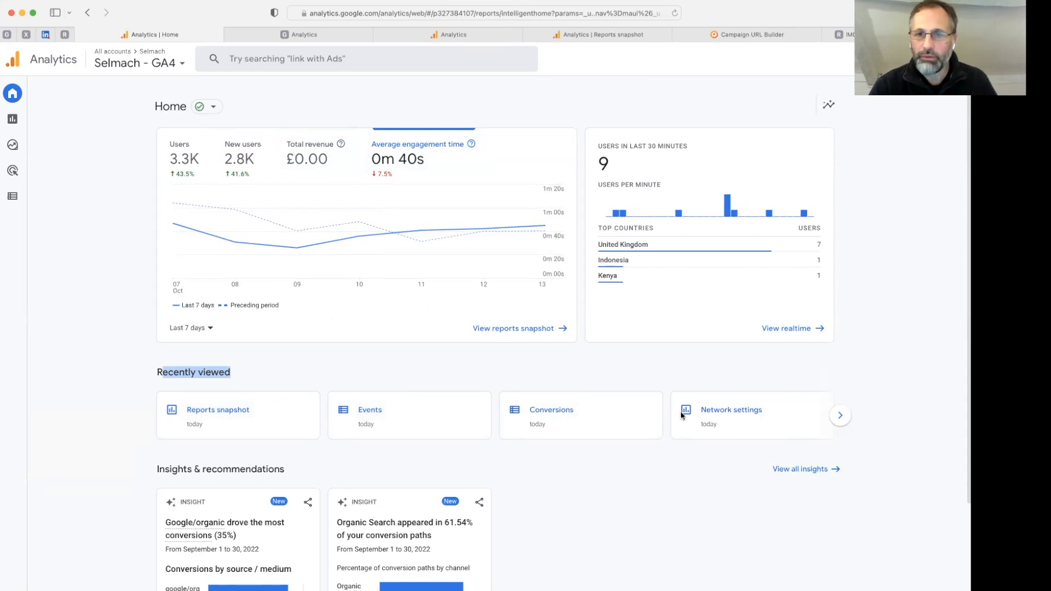
scroll(599, 508, "down", 1)
scroll(602, 506, "down", 5)
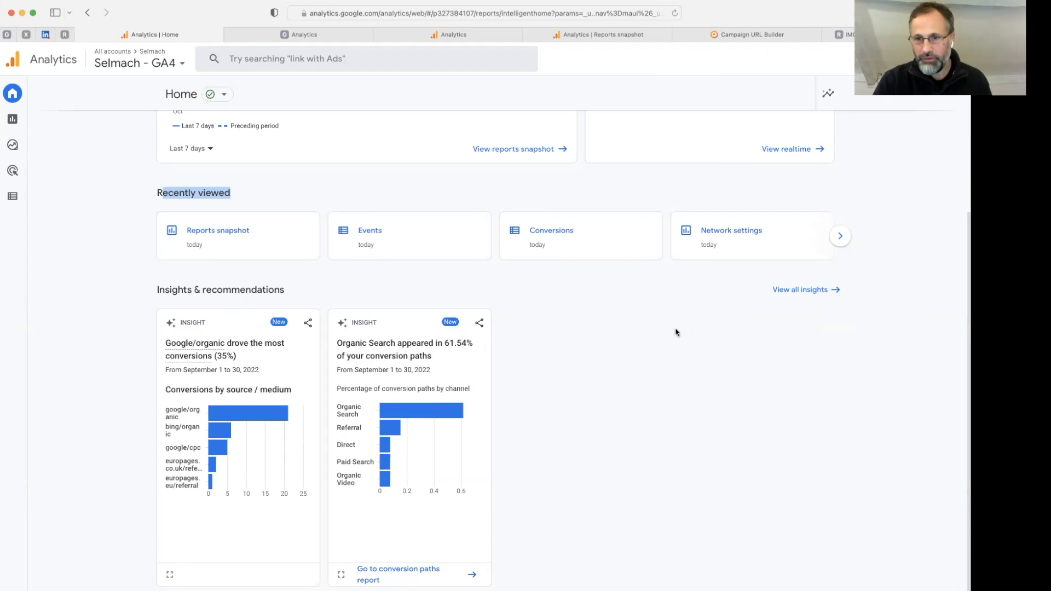
left_click(805, 293)
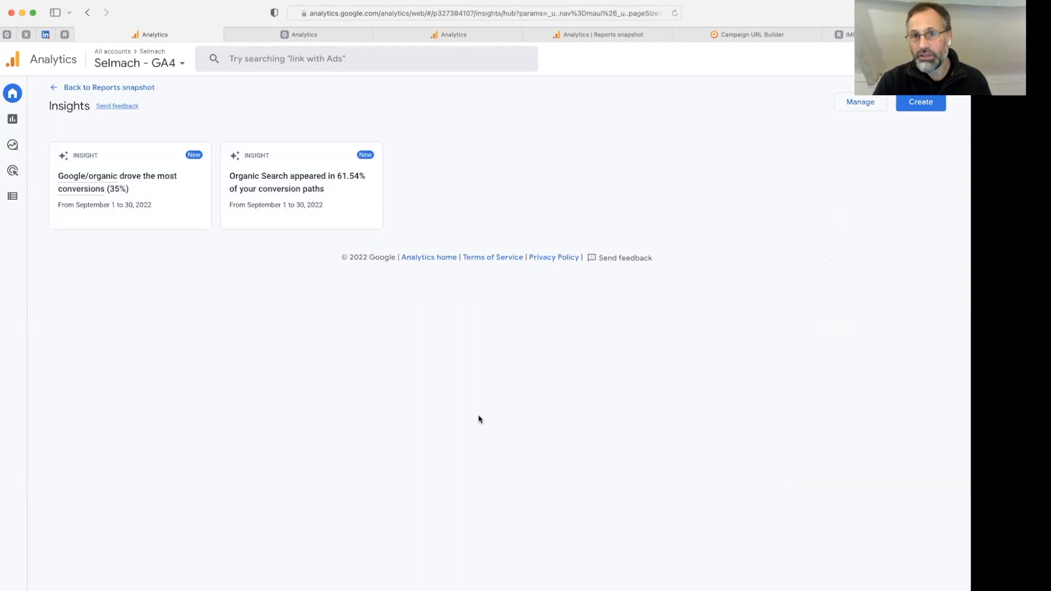
left_click(87, 13)
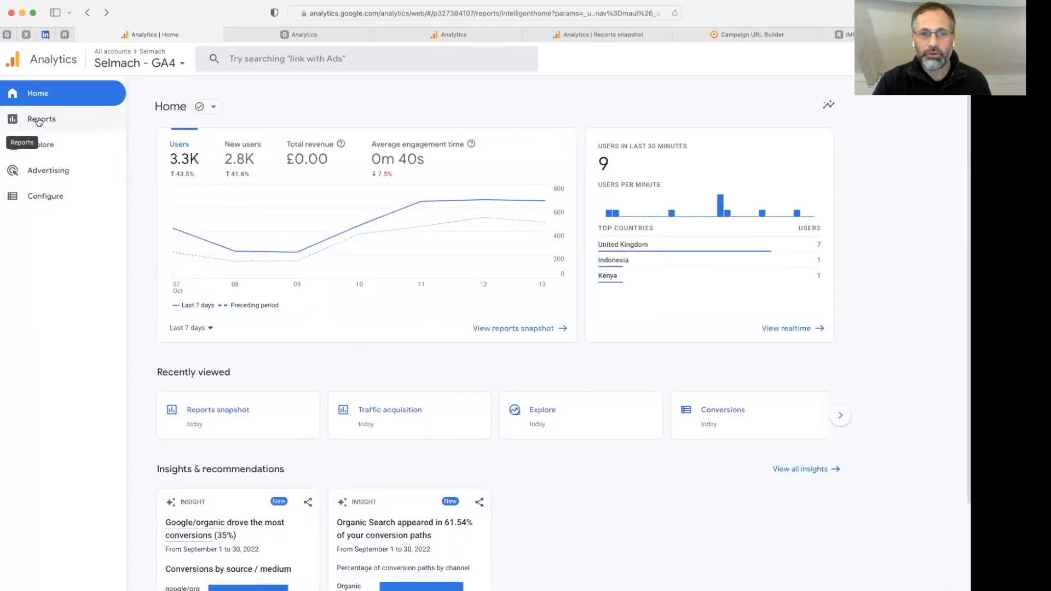
Look through the Reports snapshot cards and open the Realtime overview report
left_click(36, 118)
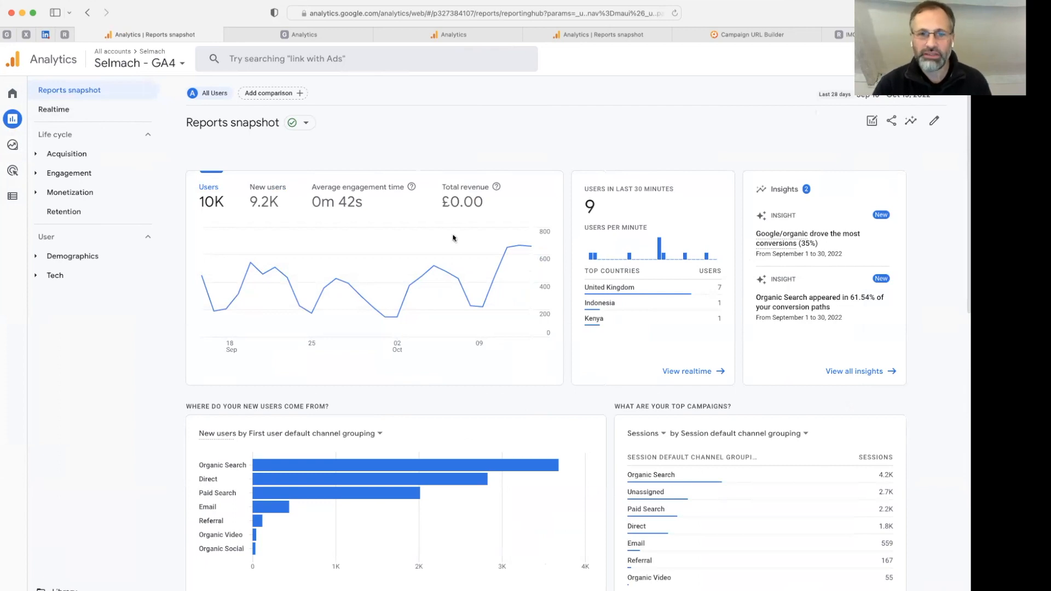
scroll(456, 240, "down", 5)
scroll(457, 240, "down", 8)
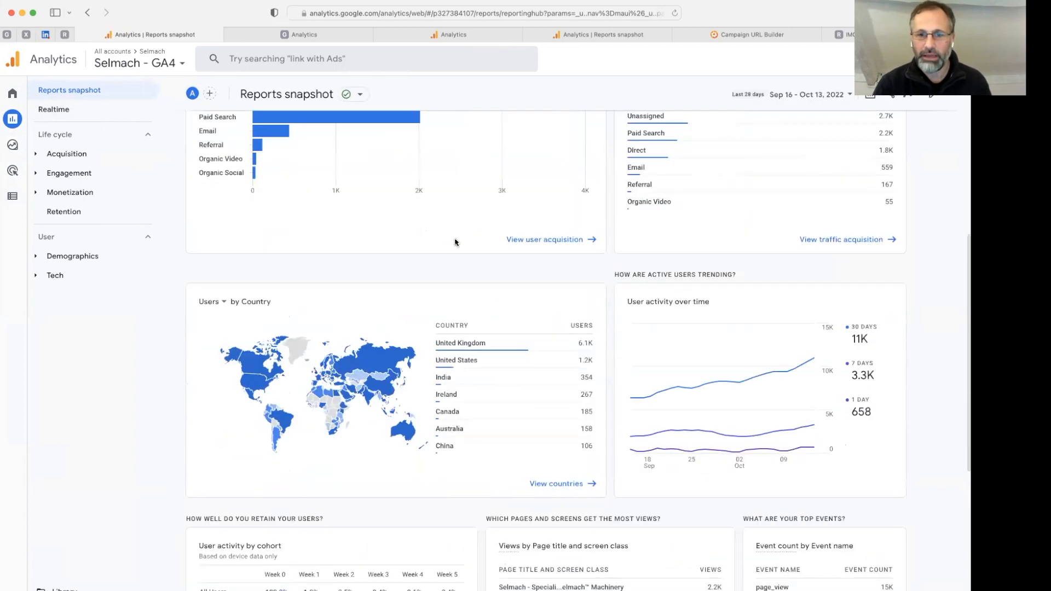
scroll(471, 254, "up", 15)
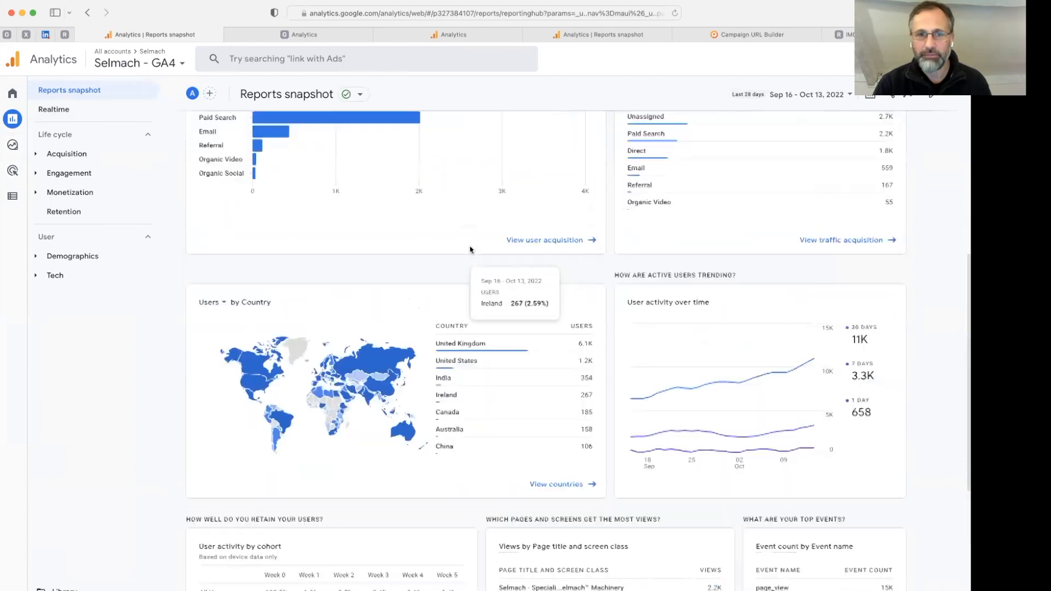
left_click(59, 110)
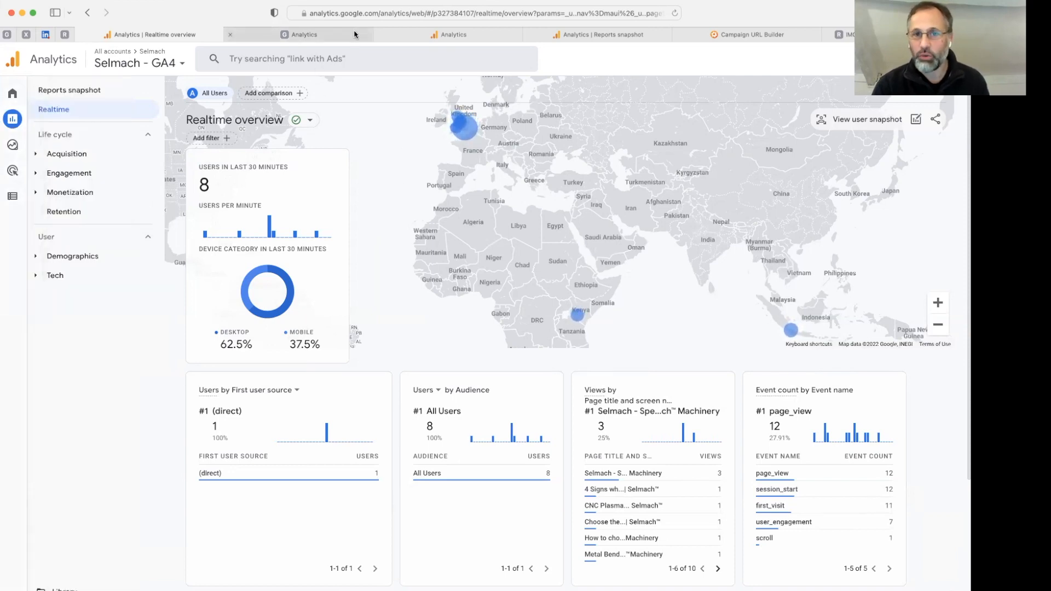
Open the GA4 Setup Assistant for the inventivepeople.co.uk Universal Analytics property and read its create-new and connect-existing options
mouse_move(348, 34)
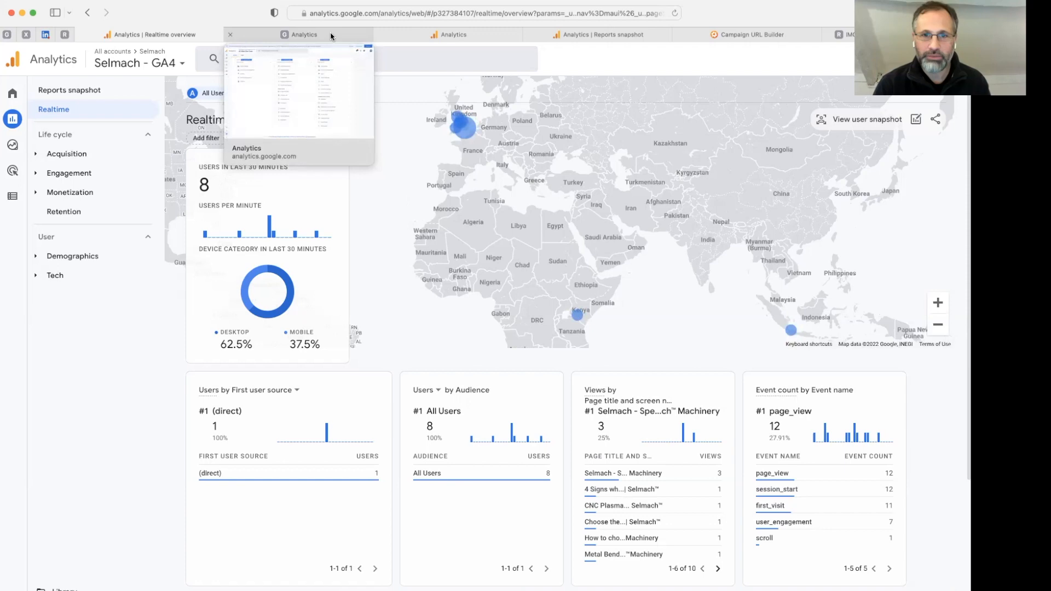
left_click(330, 35)
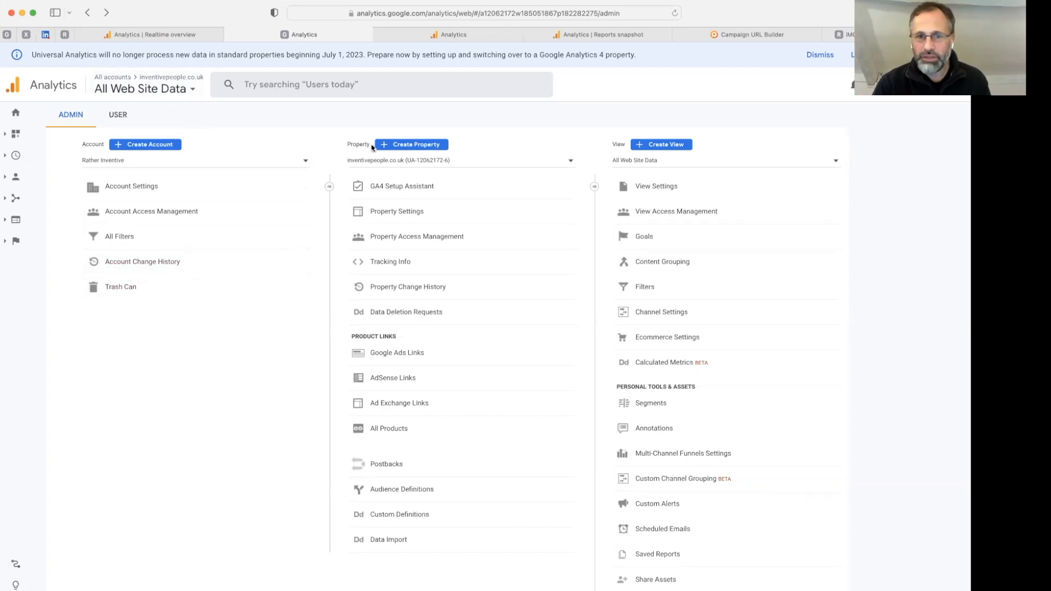
left_click_drag(435, 187, 370, 187)
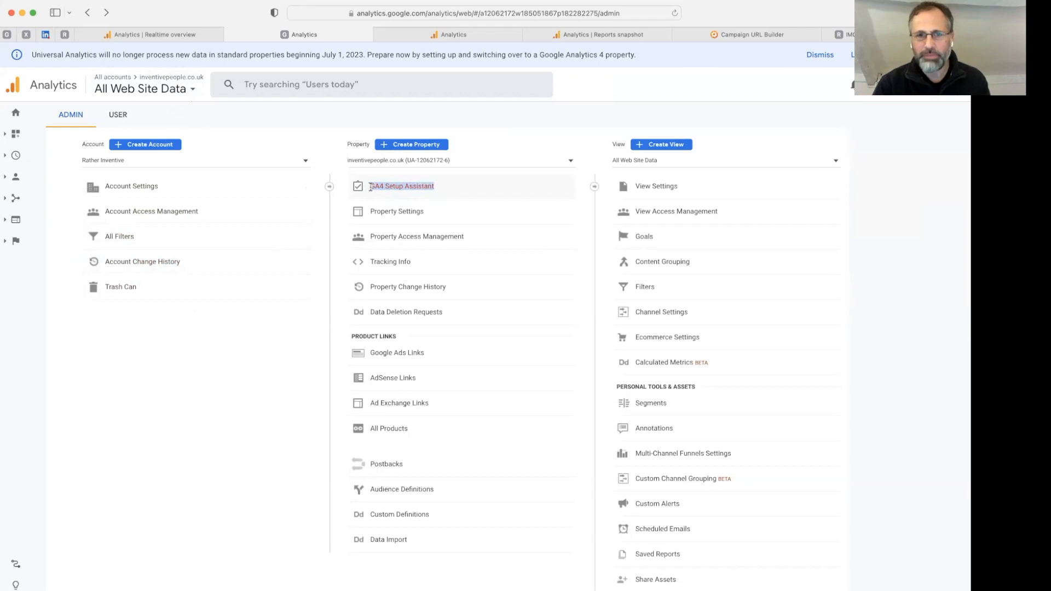
left_click(341, 206)
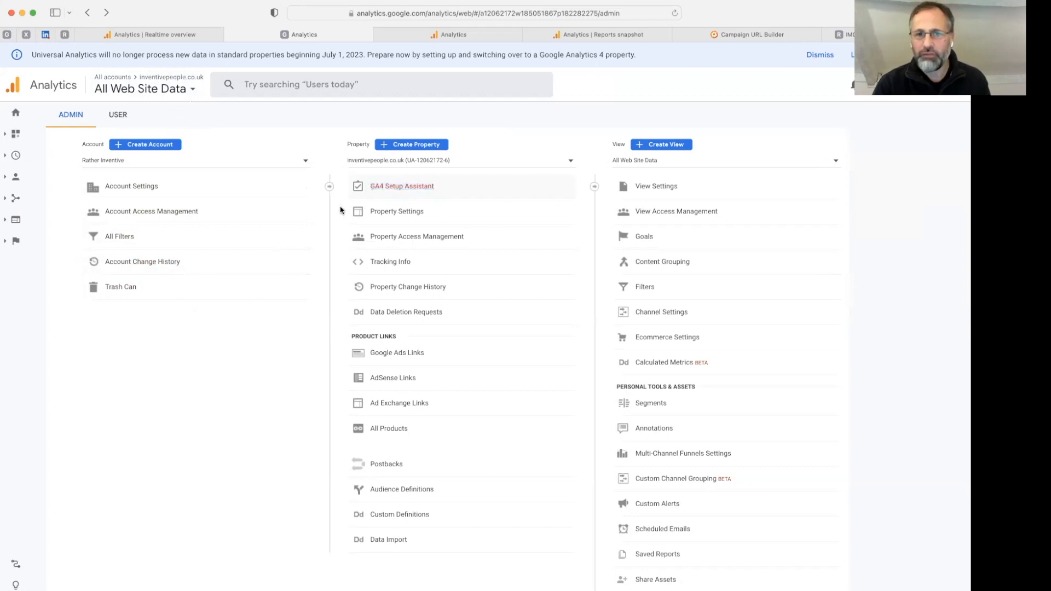
left_click(399, 187)
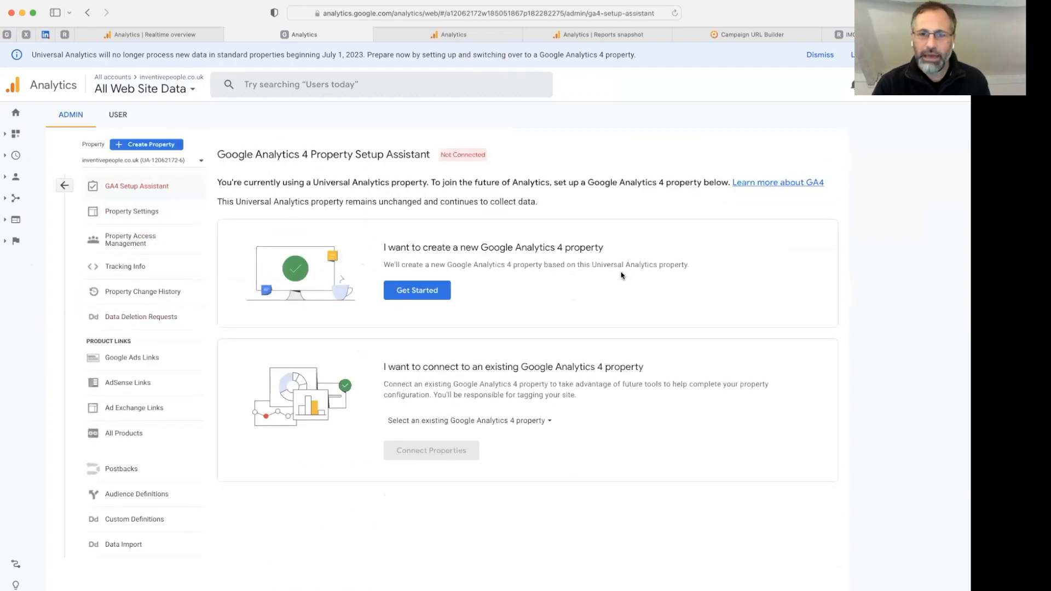
left_click_drag(377, 247, 624, 250)
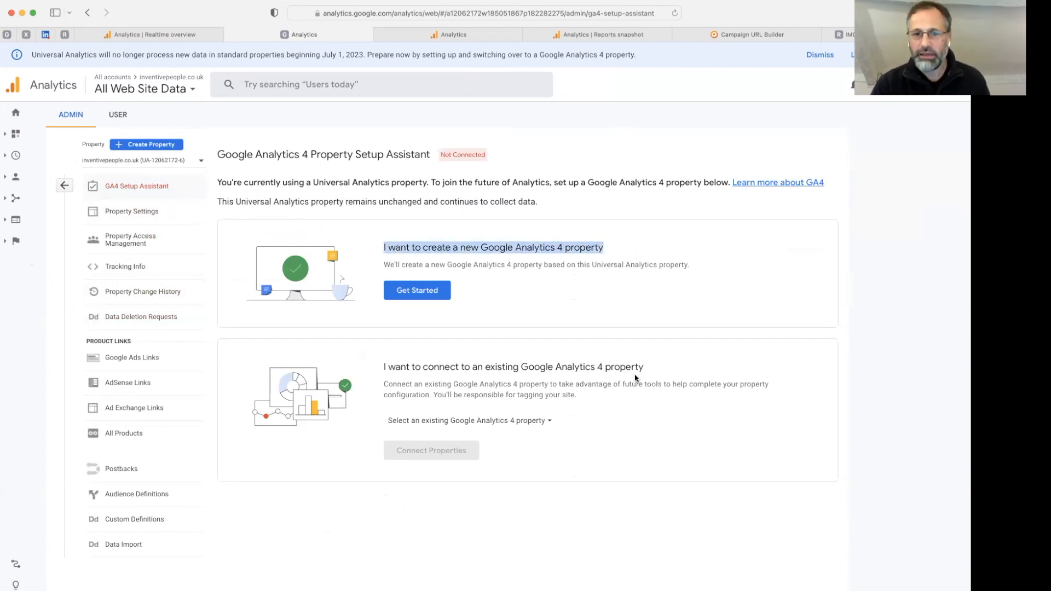
left_click_drag(665, 370, 329, 371)
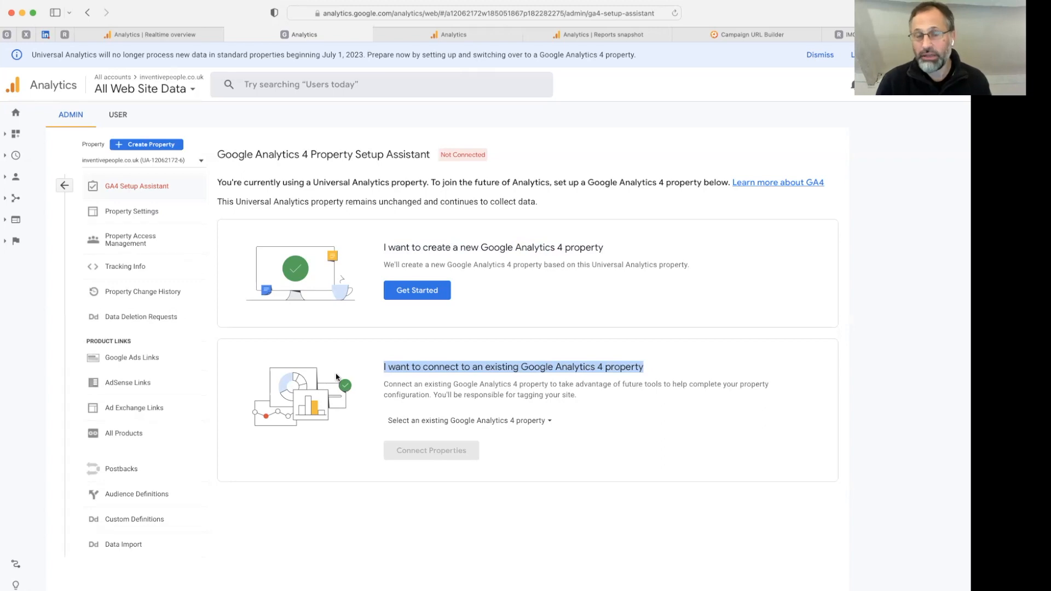
Start the new Google Analytics 4 property setup, read the optional tag setup notes, and decline creating the property
left_click(437, 290)
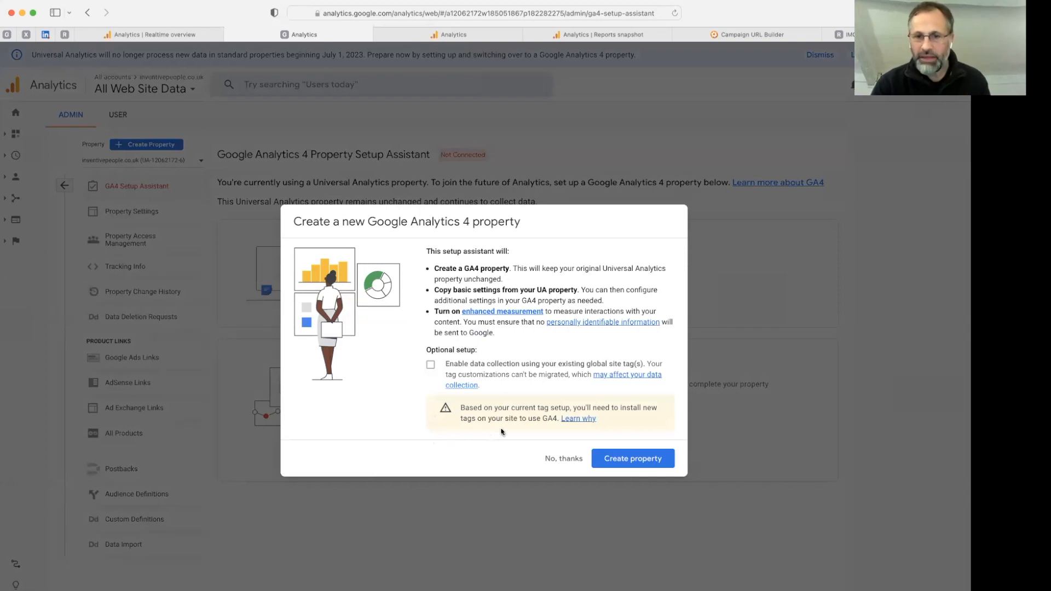
double_click(494, 418)
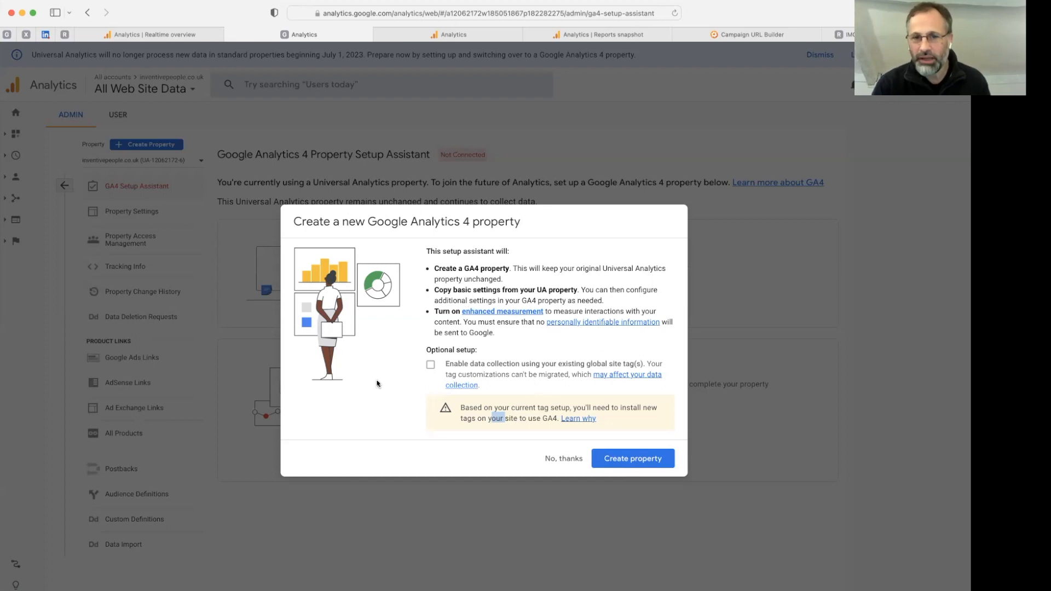
left_click(558, 463)
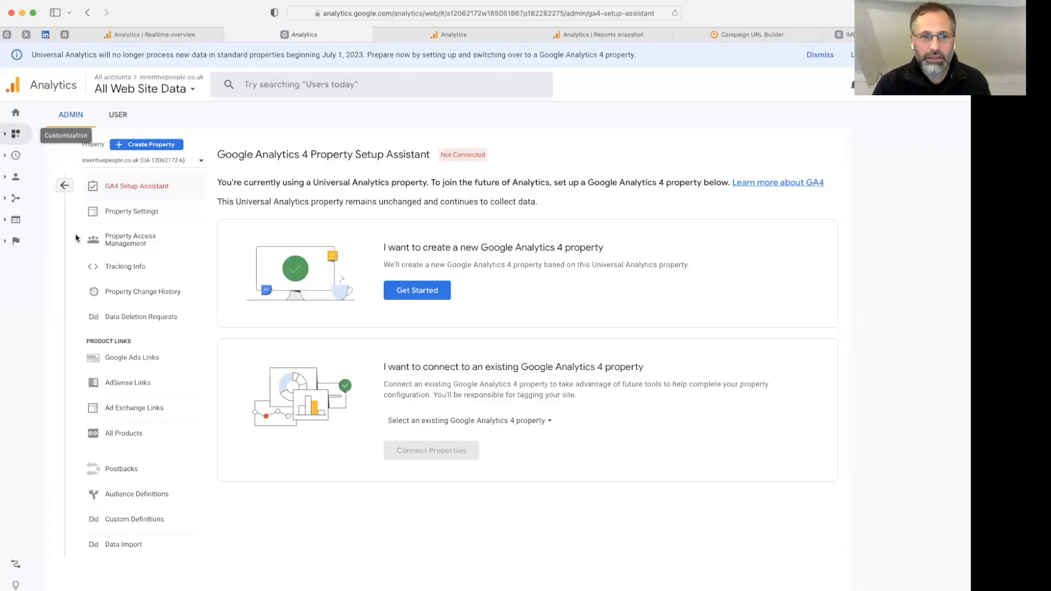
Display the Universal Analytics property's tracking code and select the Global Site Tag snippet
left_click(132, 290)
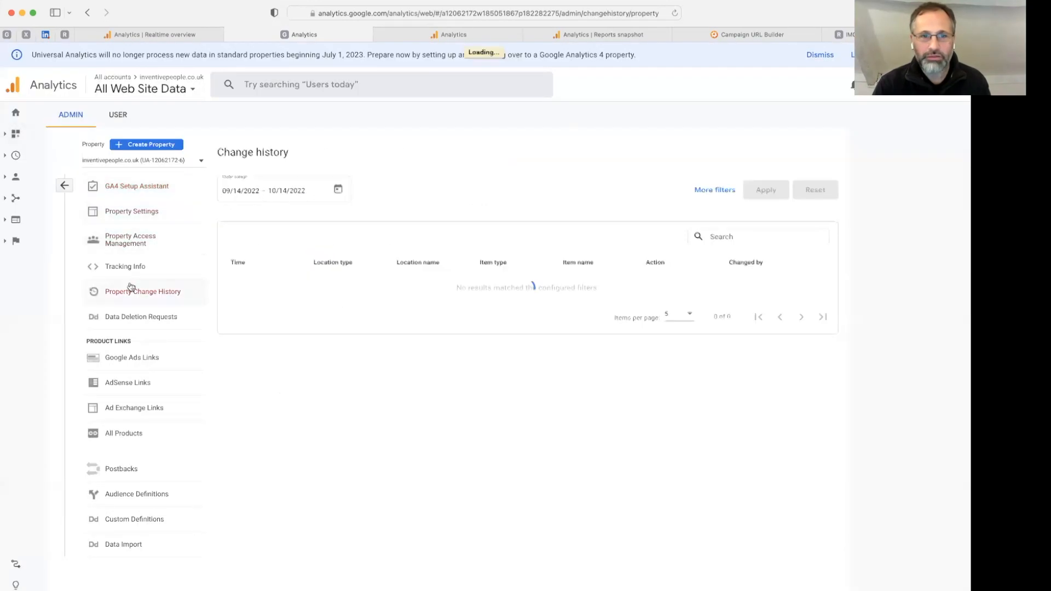
left_click(129, 272)
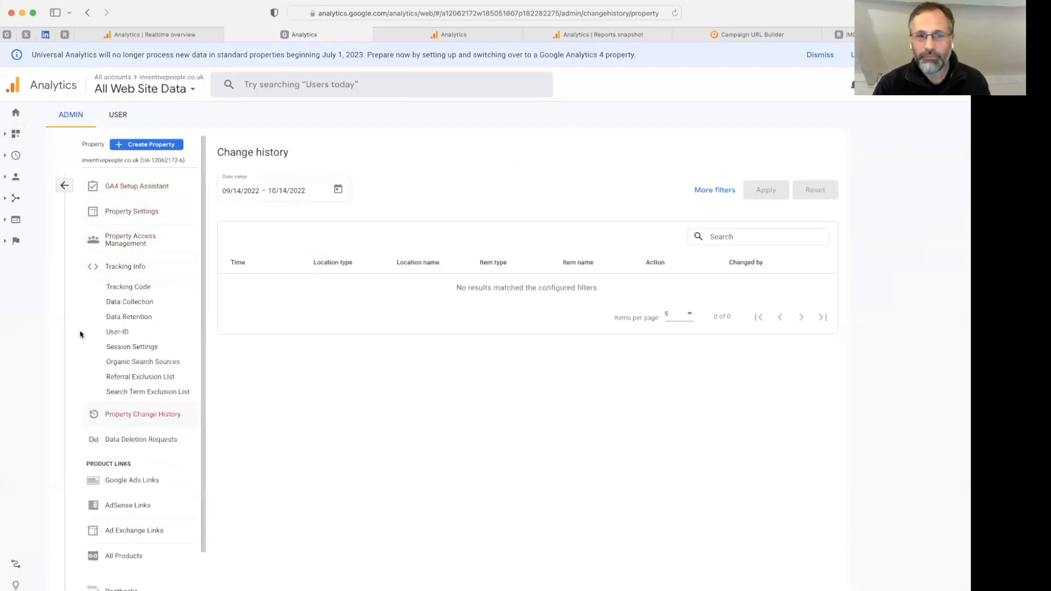
left_click(135, 288)
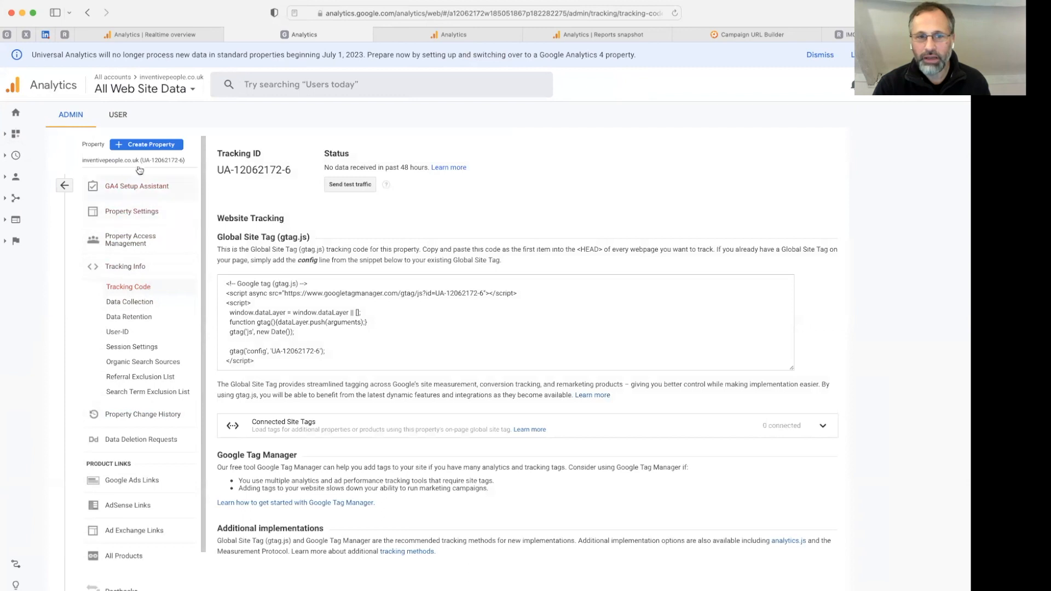
left_click_drag(255, 365, 227, 316)
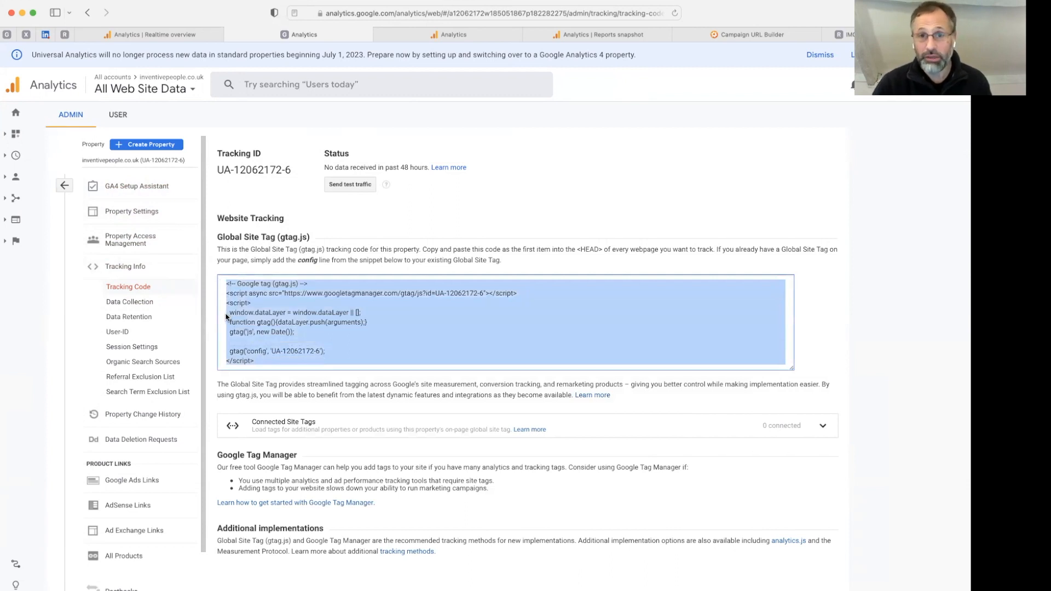
Return to the GA4 Setup Assistant, view the new-property creation dialog again, and dismiss it
left_click(136, 185)
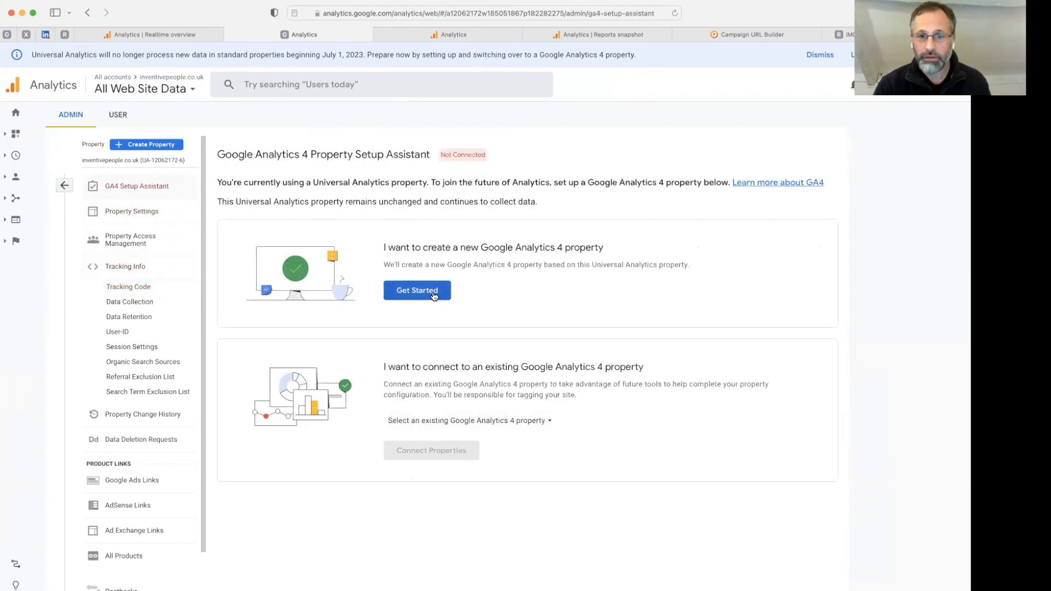
left_click(431, 294)
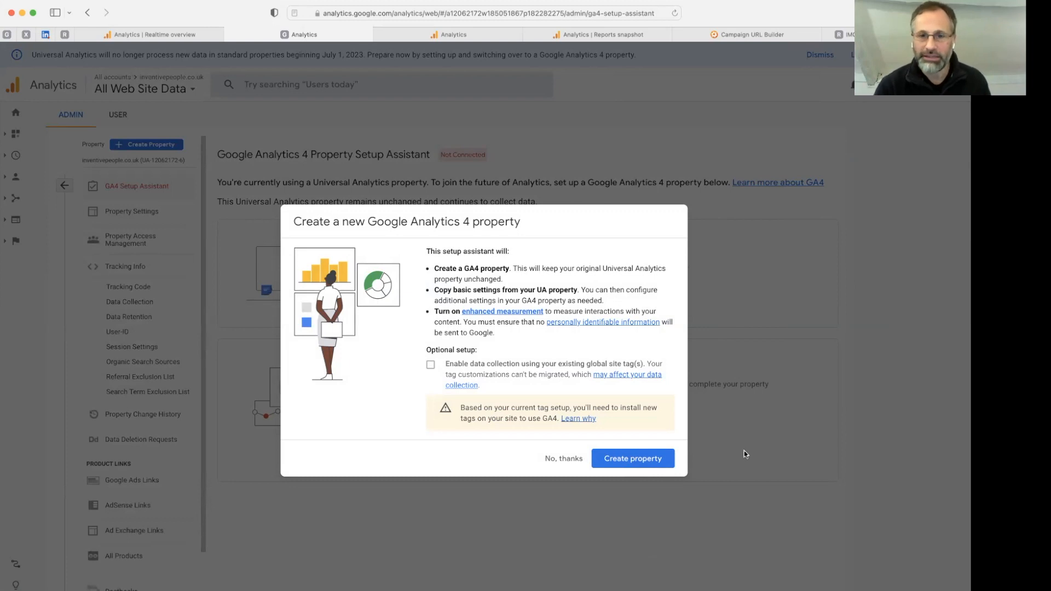
left_click(563, 458)
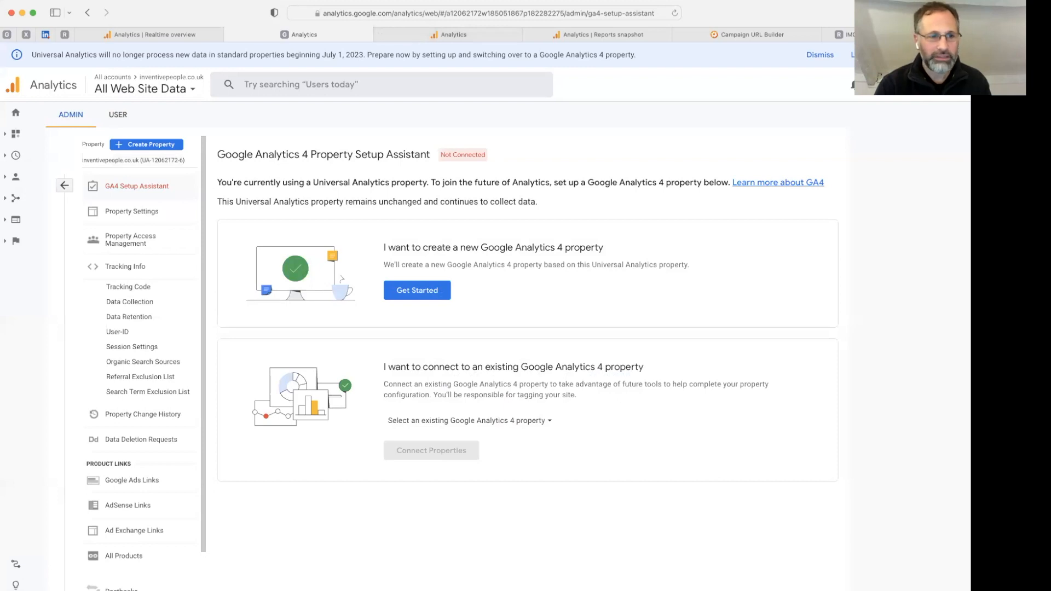
Open the Selmach - GA4 web data stream in the GA4 property admin and show its manual Google tag installation instructions
left_click(476, 36)
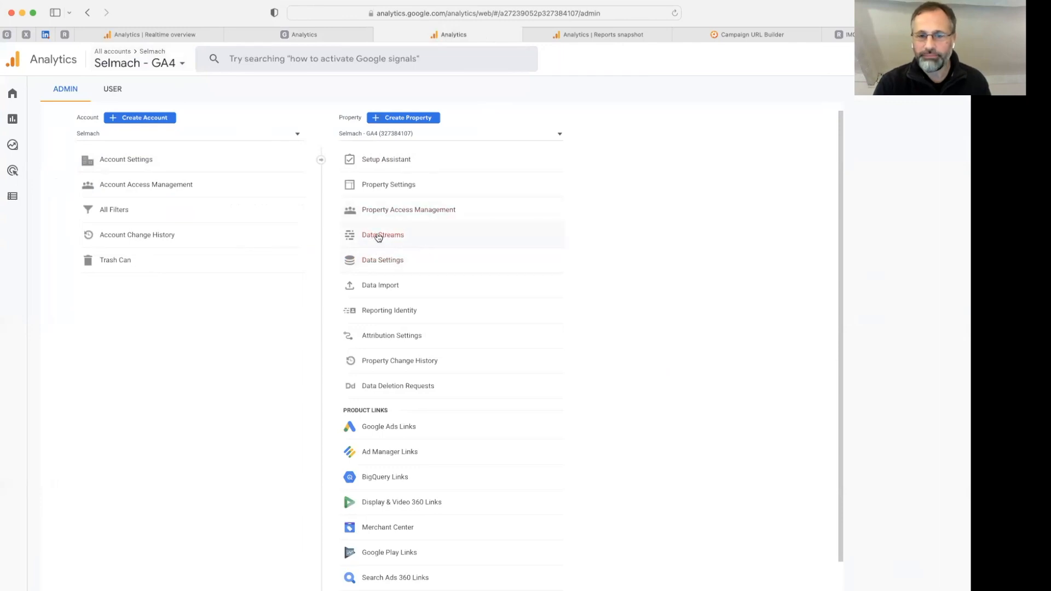
left_click(378, 236)
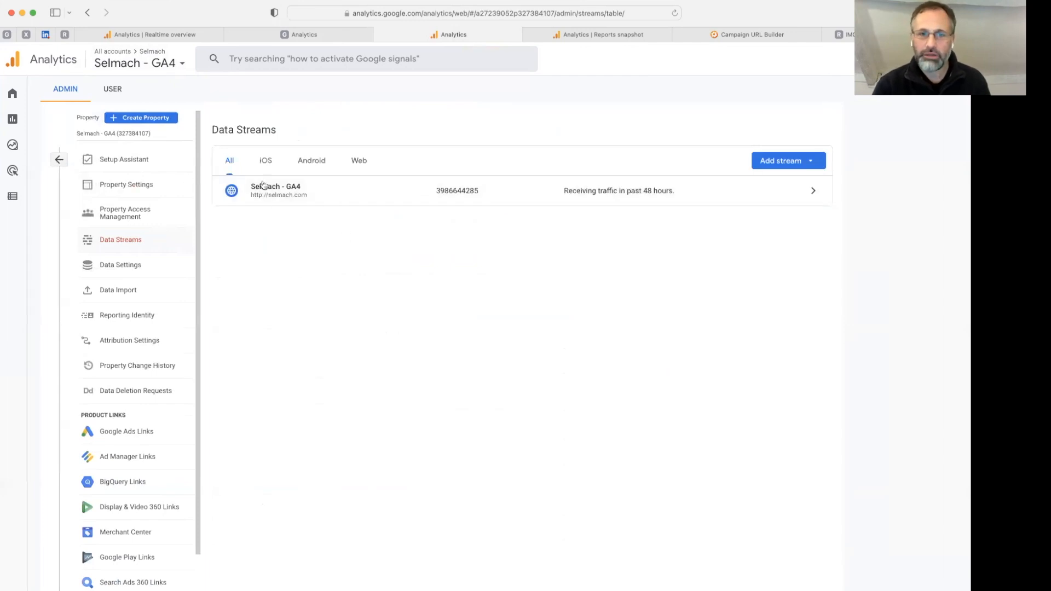
left_click(721, 196)
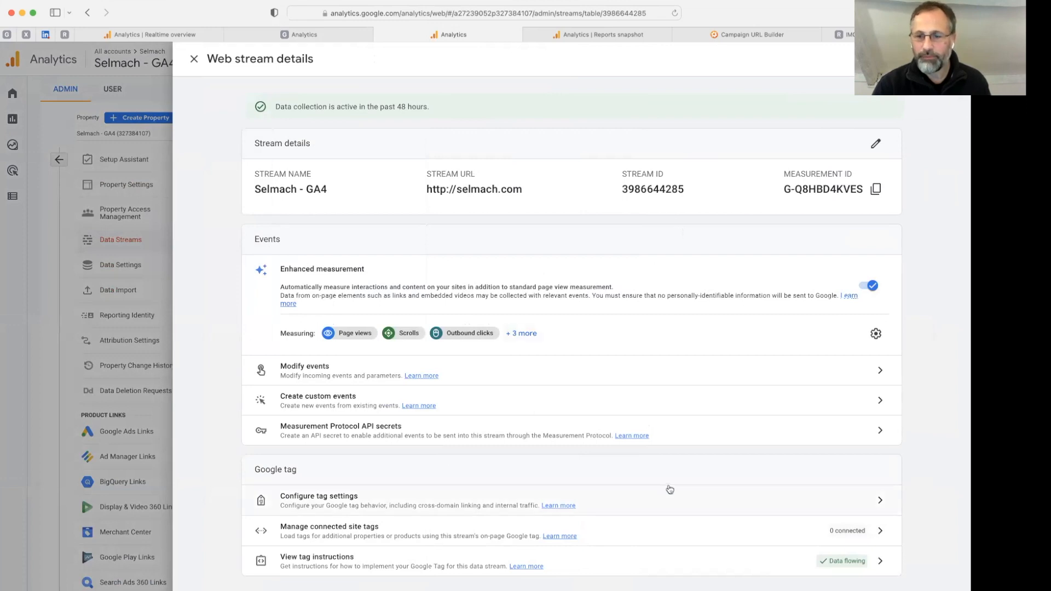
left_click(881, 564)
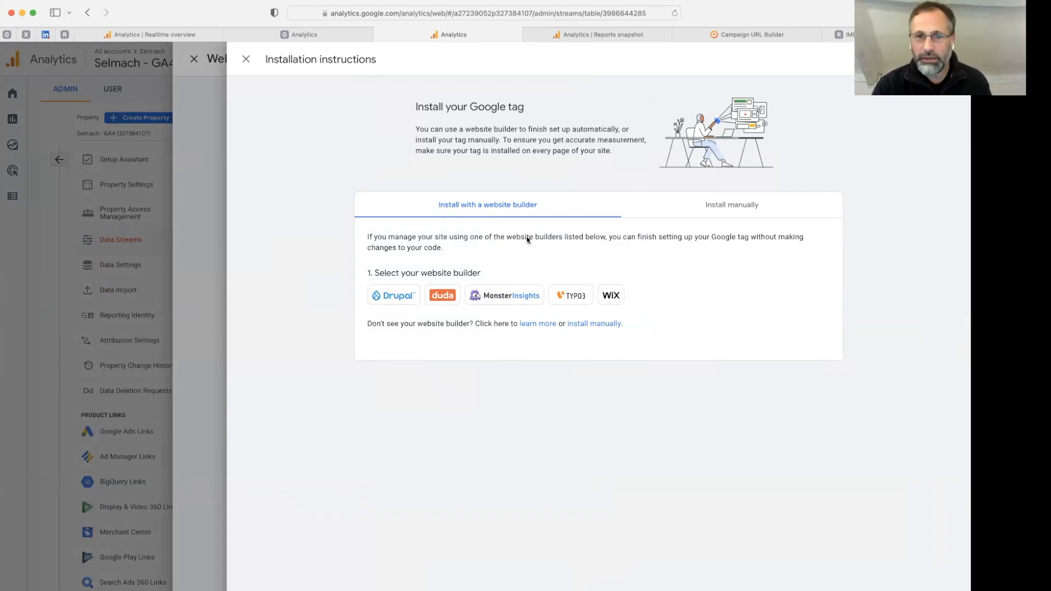
left_click(711, 210)
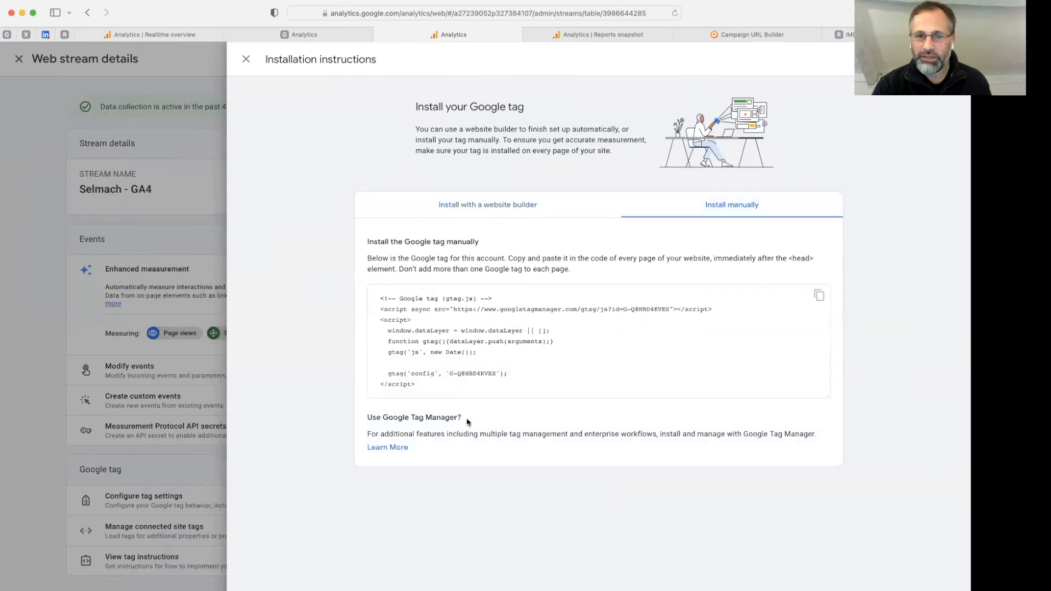
Highlight the complete Google tag snippet in the manual installation instructions, clear the selection and close the instructions
left_click_drag(430, 388, 385, 301)
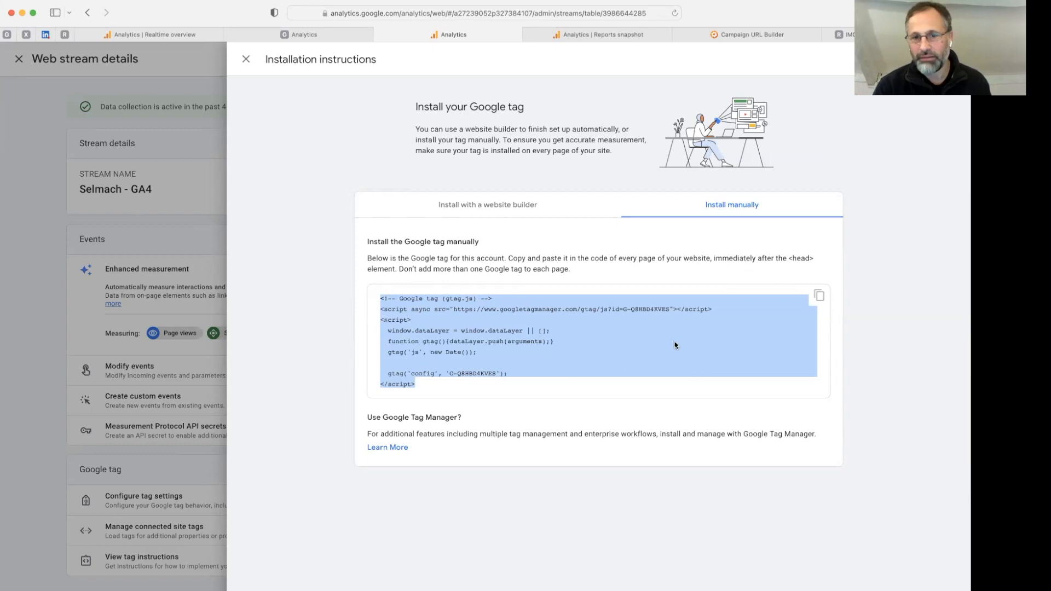
left_click(454, 466)
left_click_drag(451, 388, 376, 297)
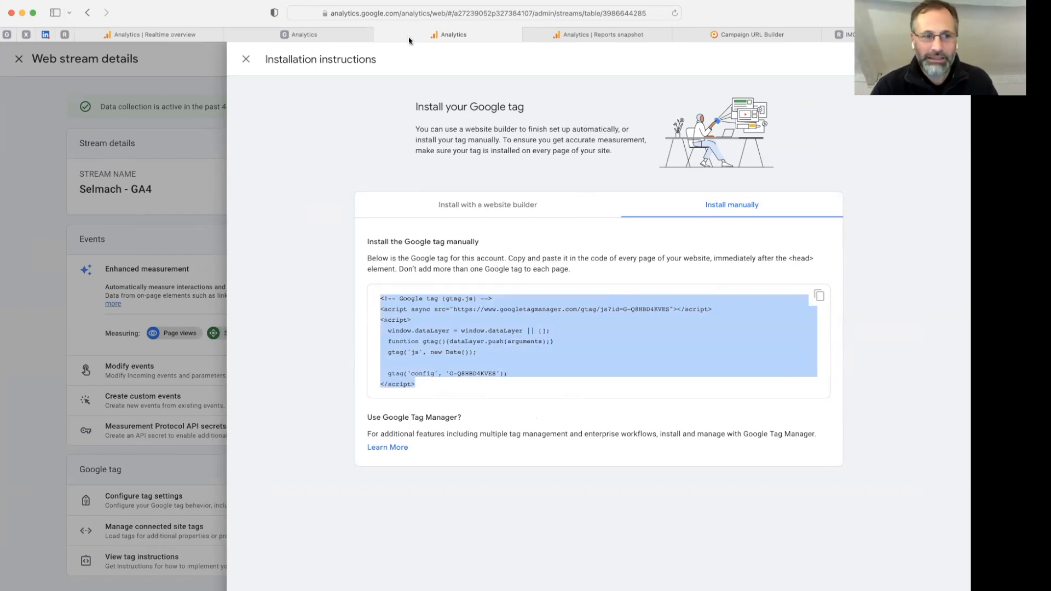
left_click(283, 92)
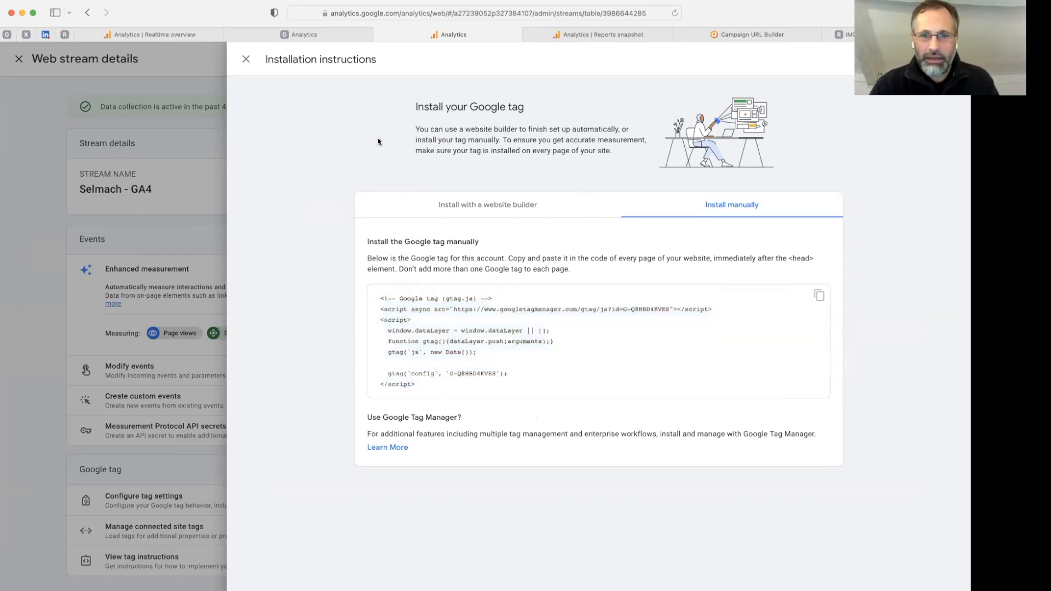
left_click(246, 60)
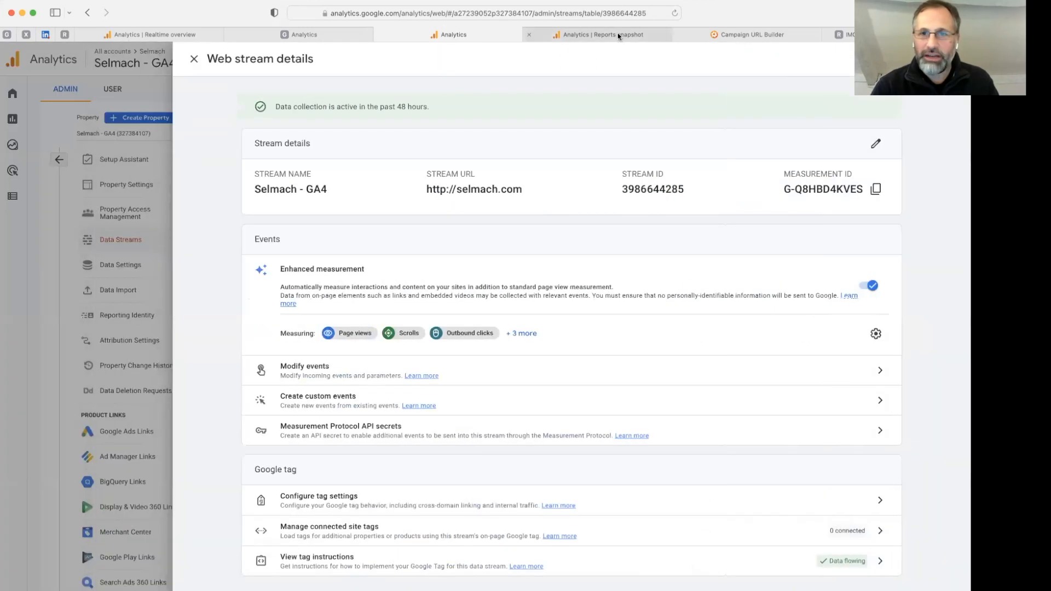
Go to the Selmach - GA4 Reports snapshot and open the User acquisition report from the card on where new users come from
left_click(619, 36)
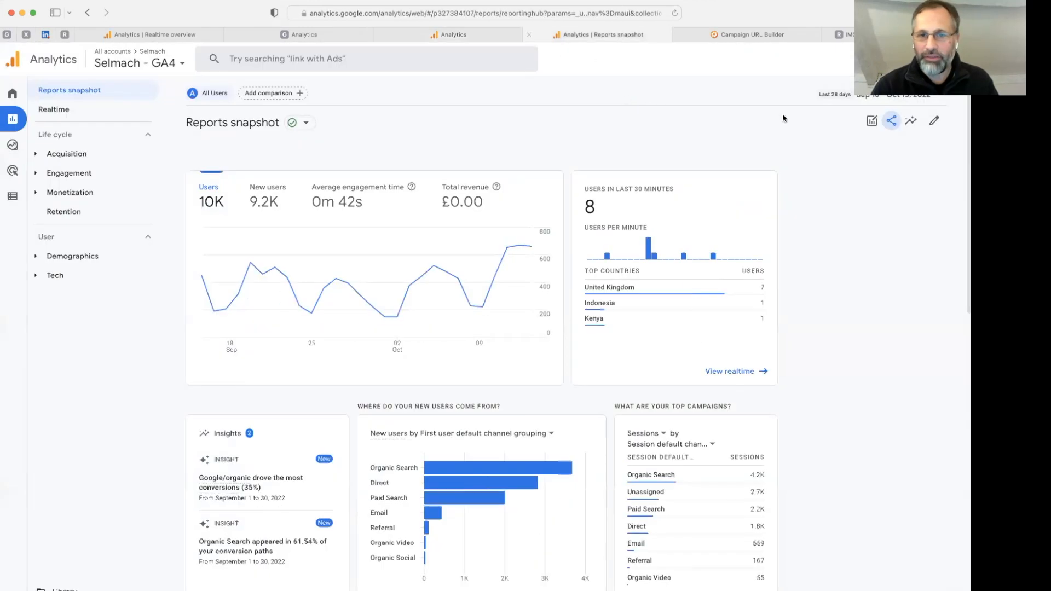
left_click(0, 53)
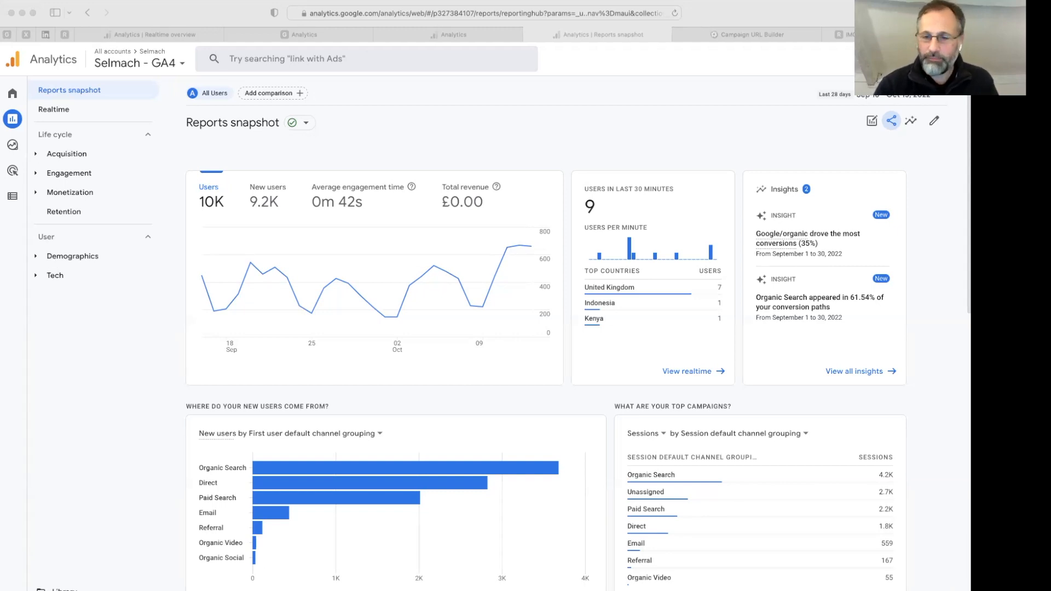
left_click(143, 420)
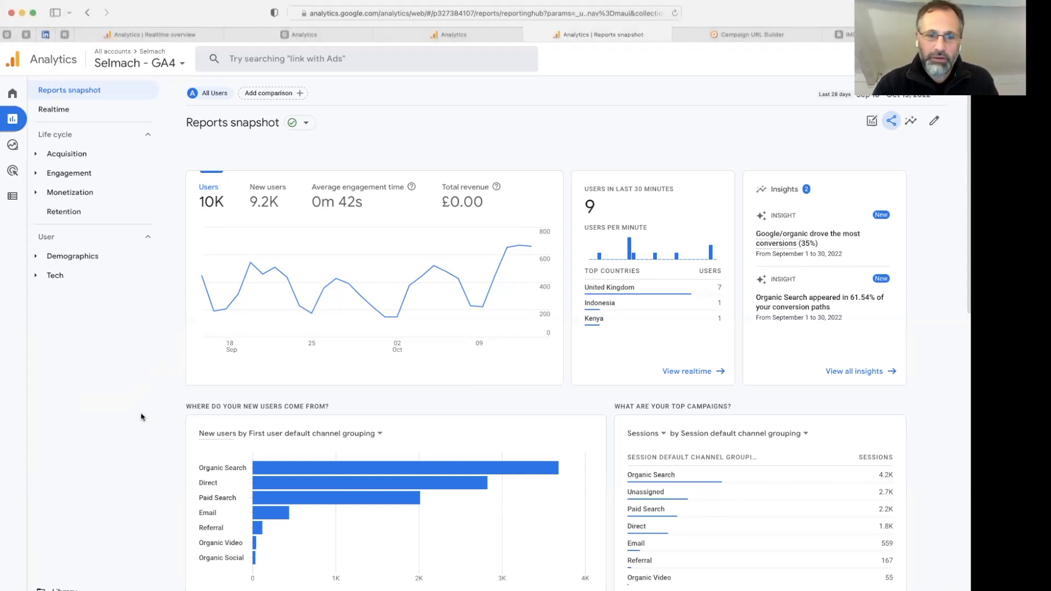
scroll(164, 425, "down", 2)
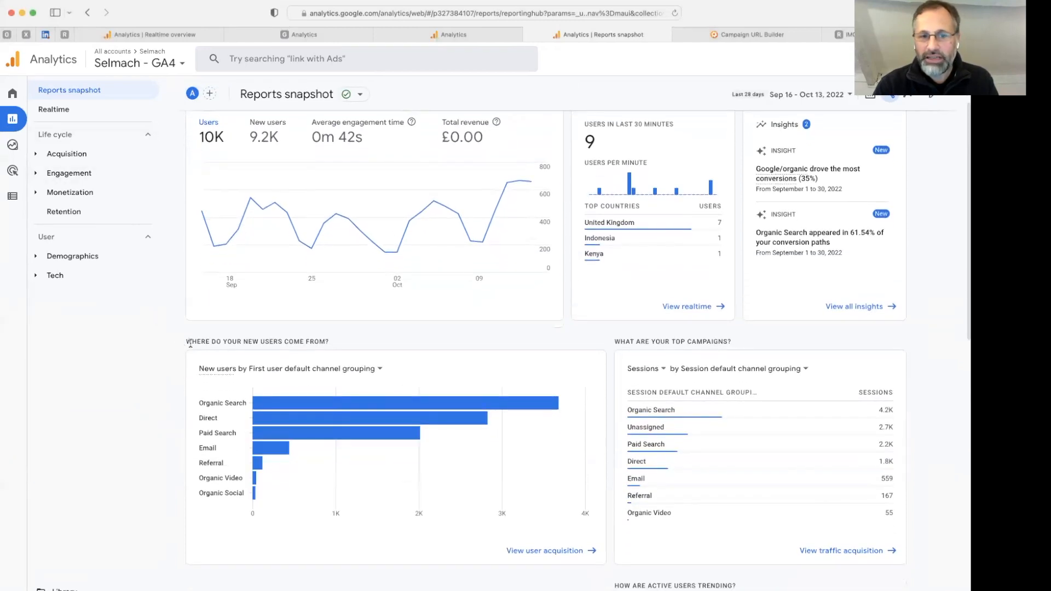
left_click_drag(188, 341, 346, 343)
left_click(360, 345)
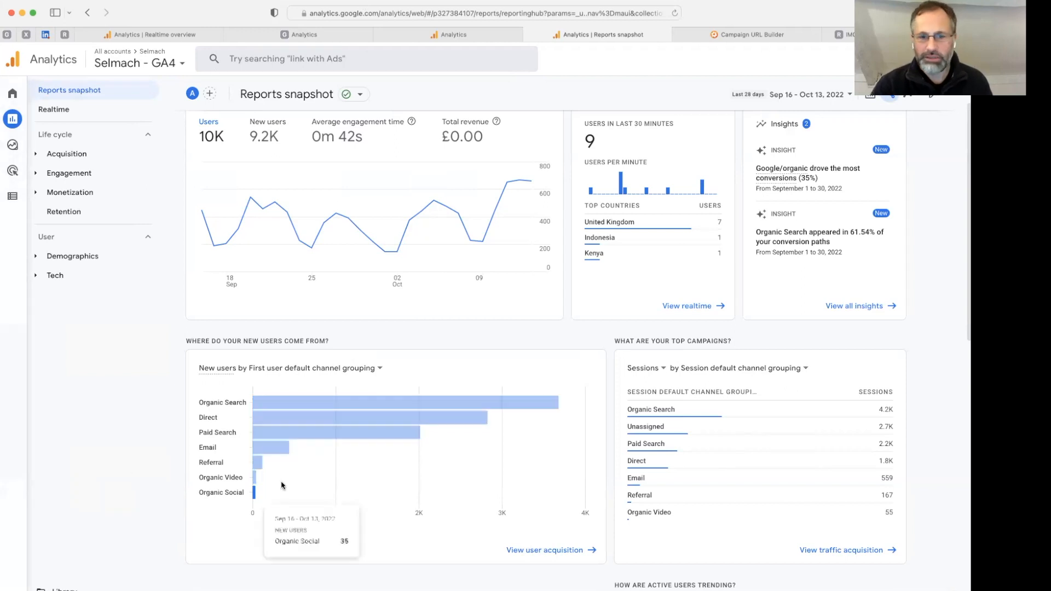
left_click(524, 555)
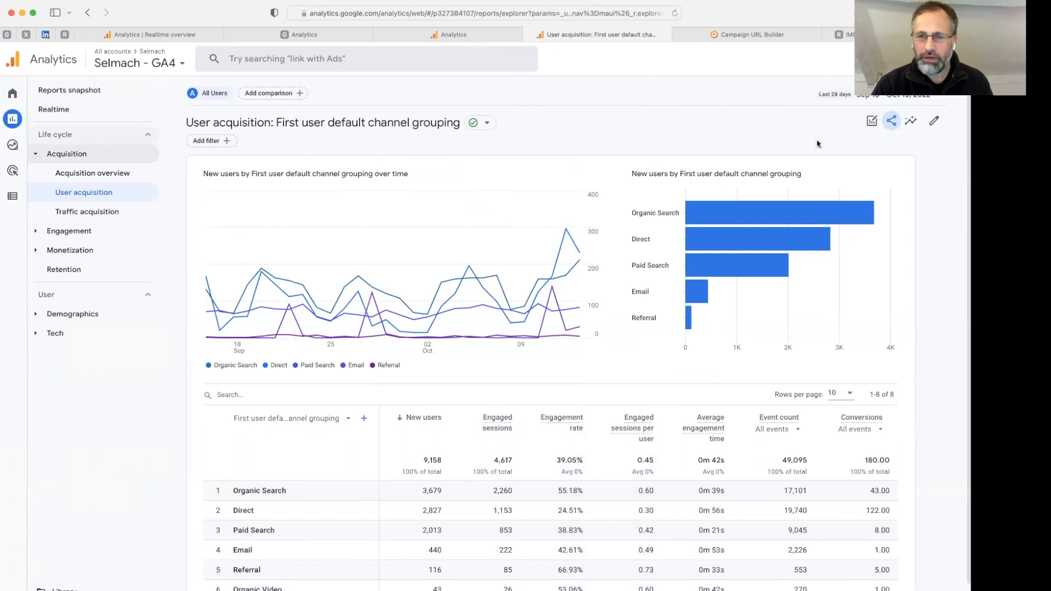
left_click(938, 99)
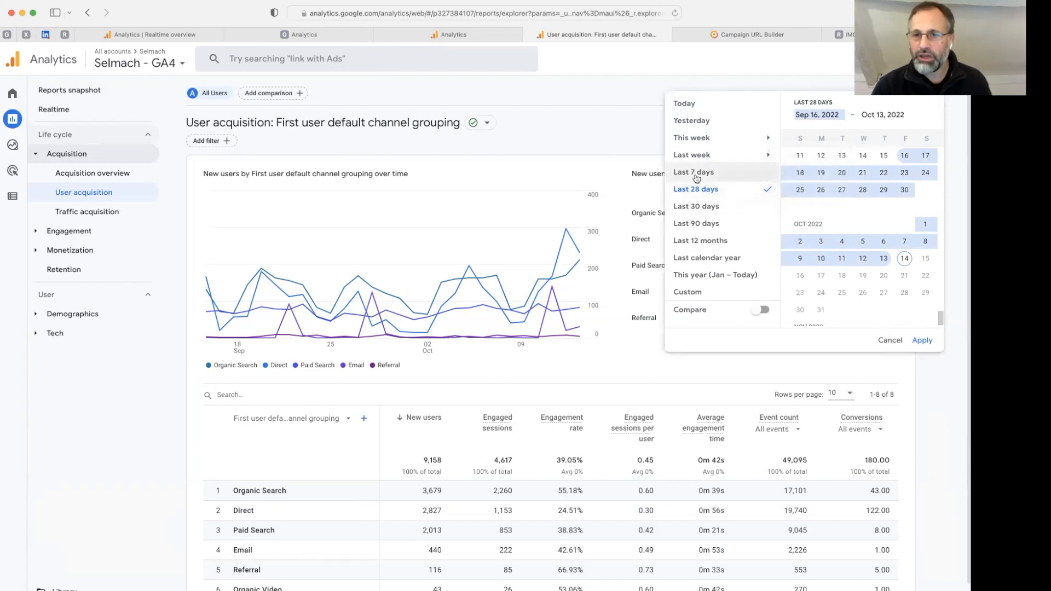
mouse_move(698, 141)
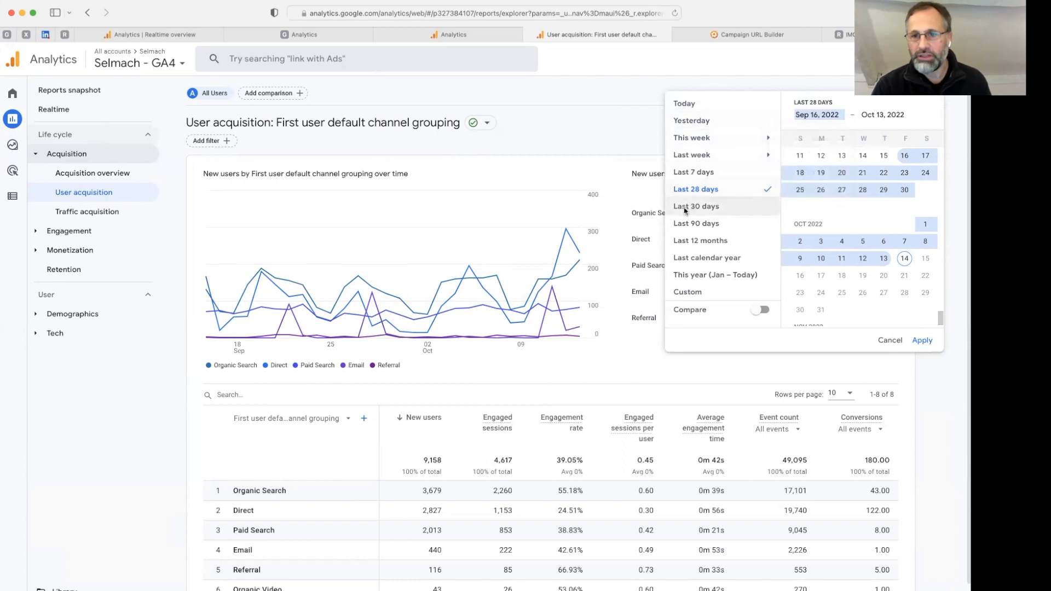
left_click(737, 87)
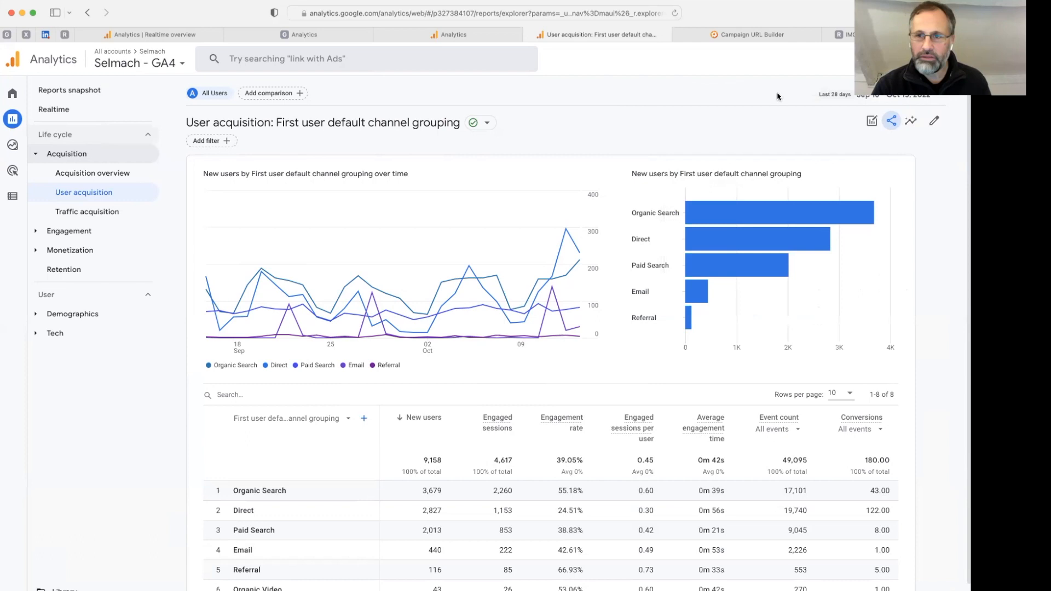
Try several preset date ranges for the User acquisition report and apply Last 90 days
left_click(902, 99)
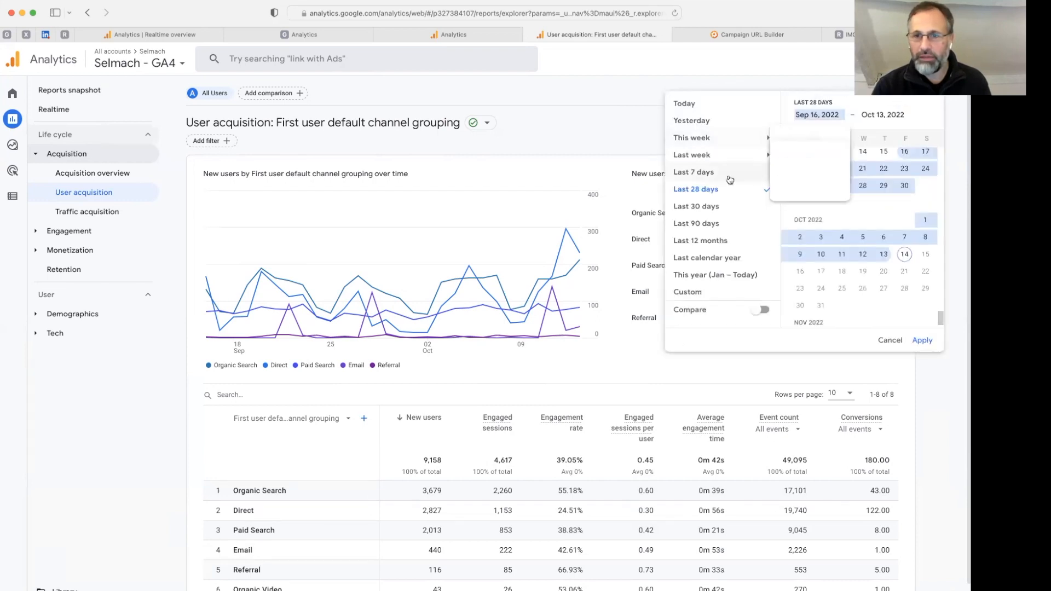
left_click(685, 171)
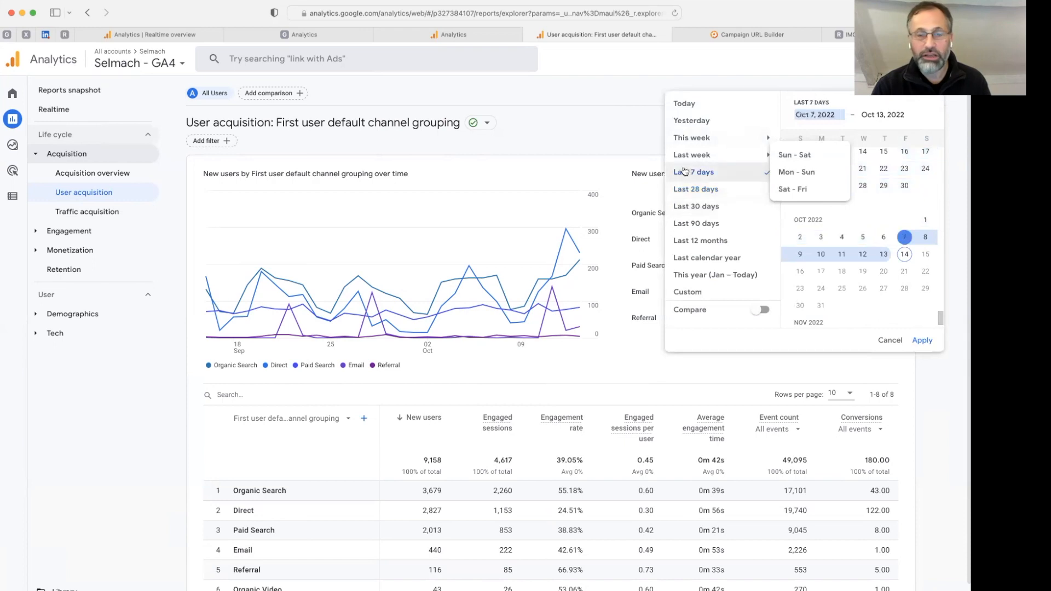
left_click(695, 207)
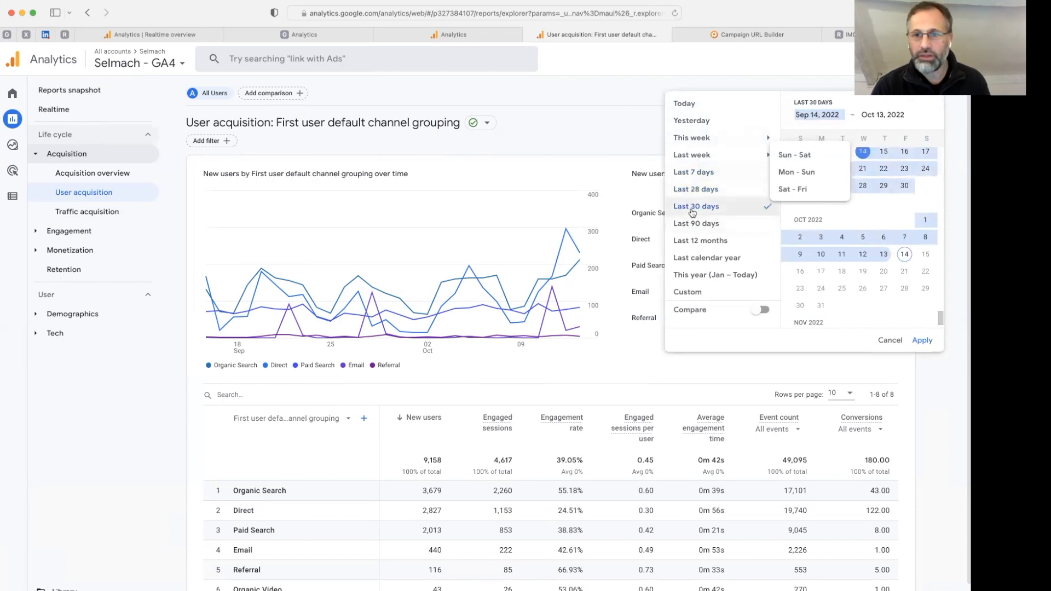
left_click(689, 225)
left_click(689, 239)
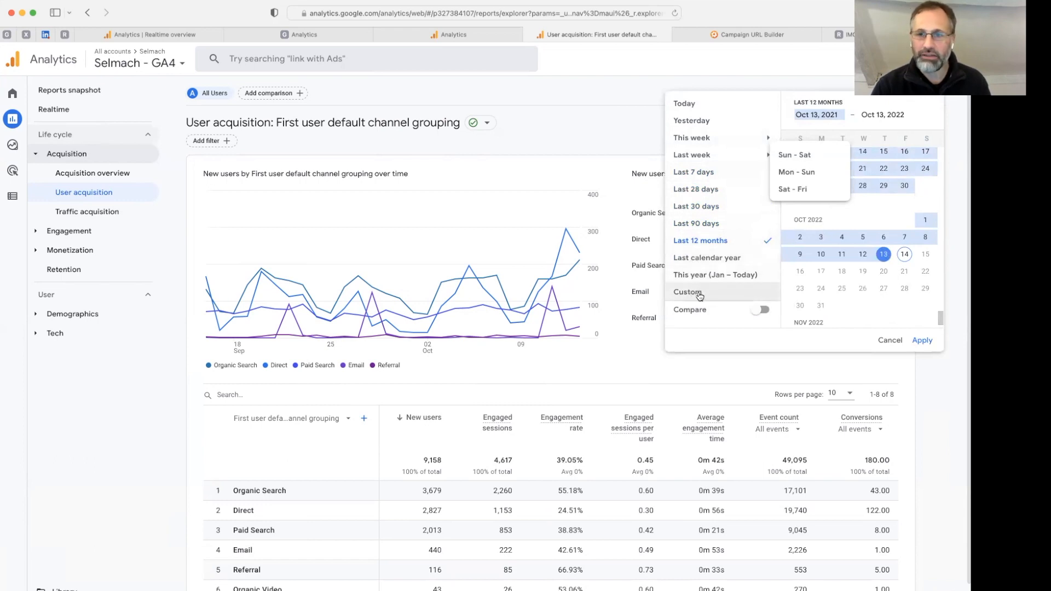
left_click(692, 223)
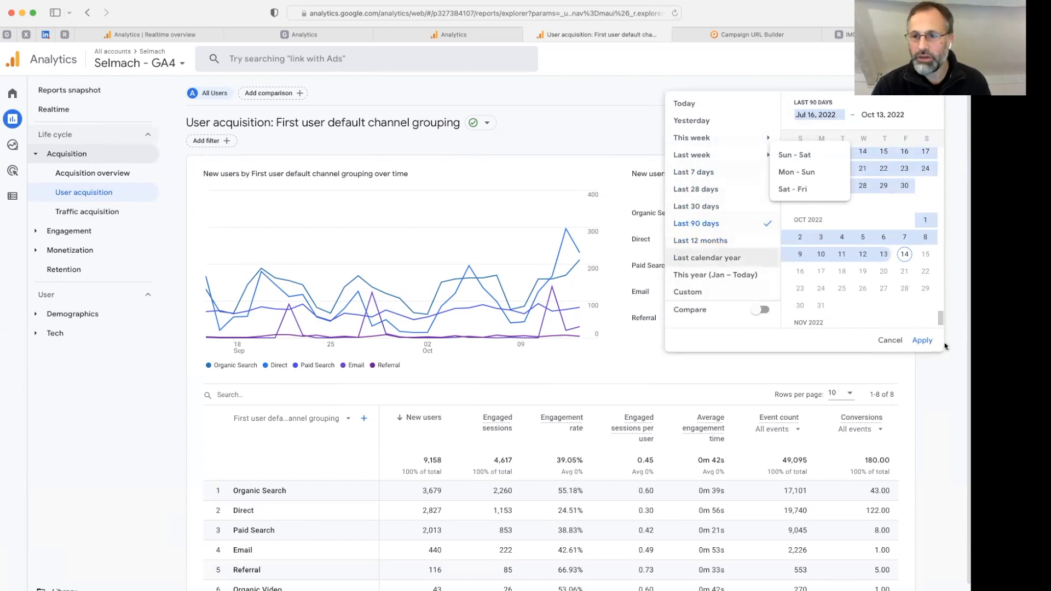
left_click(922, 340)
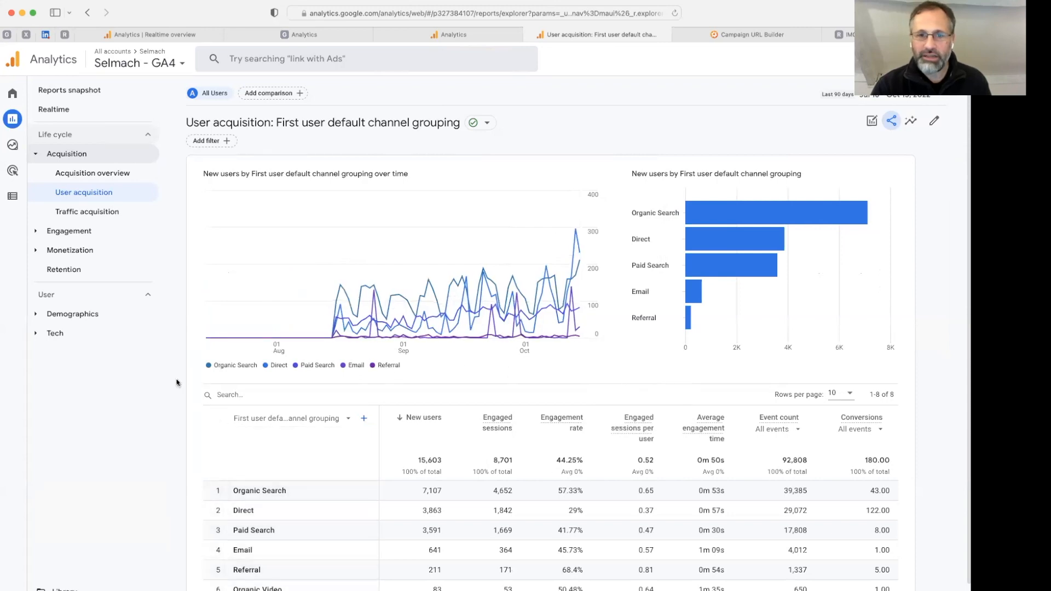
Examine the User acquisition chart and channel table, reading the definitions of the New users, Engaged sessions and Engagement rate metrics
mouse_move(213, 338)
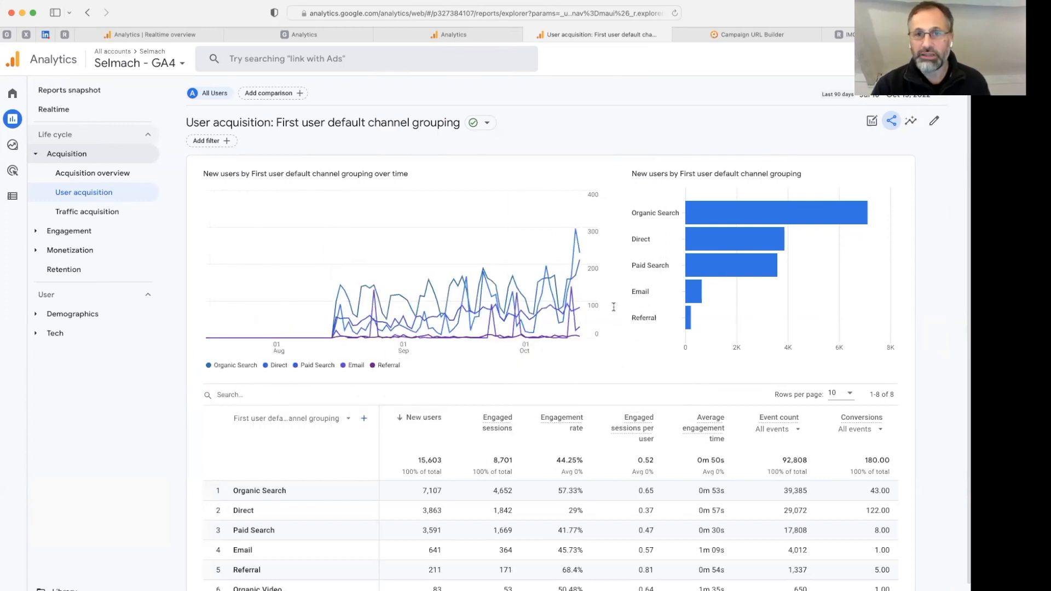
scroll(755, 373, "down", 1)
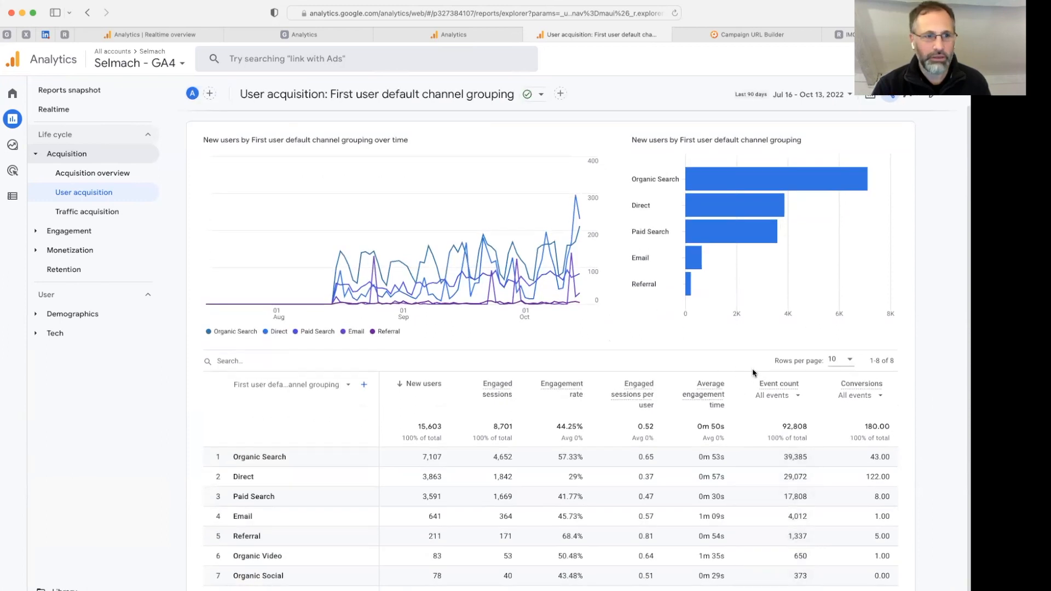
scroll(649, 381, "down", 1)
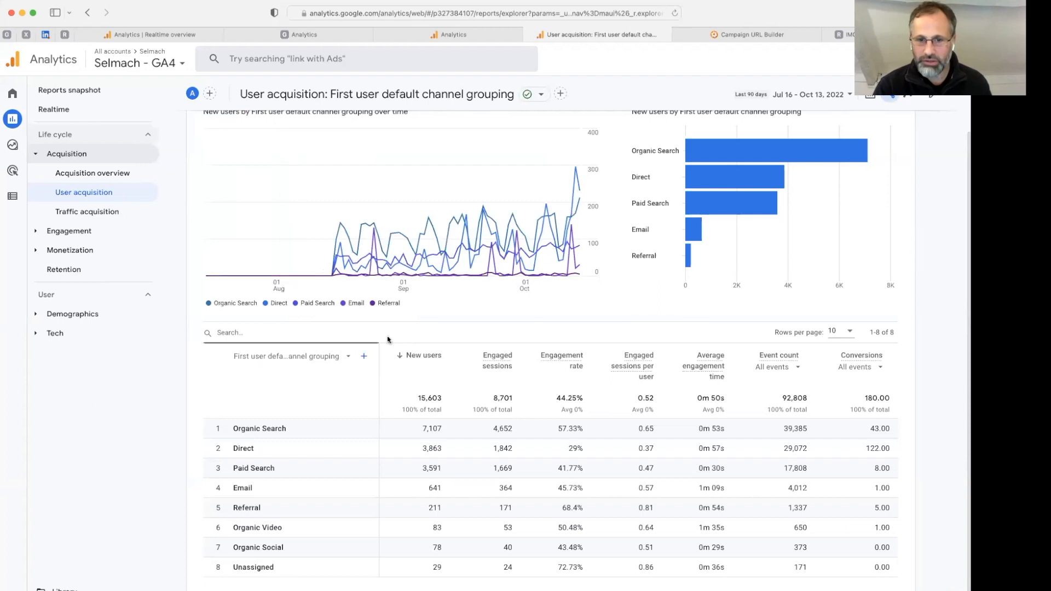
left_click(416, 360)
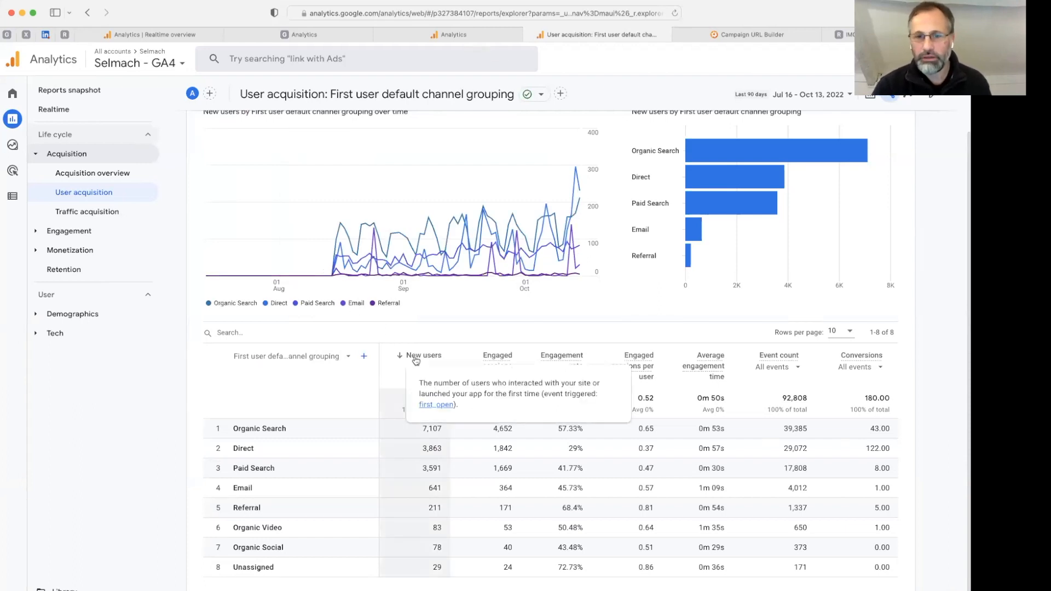
mouse_move(493, 364)
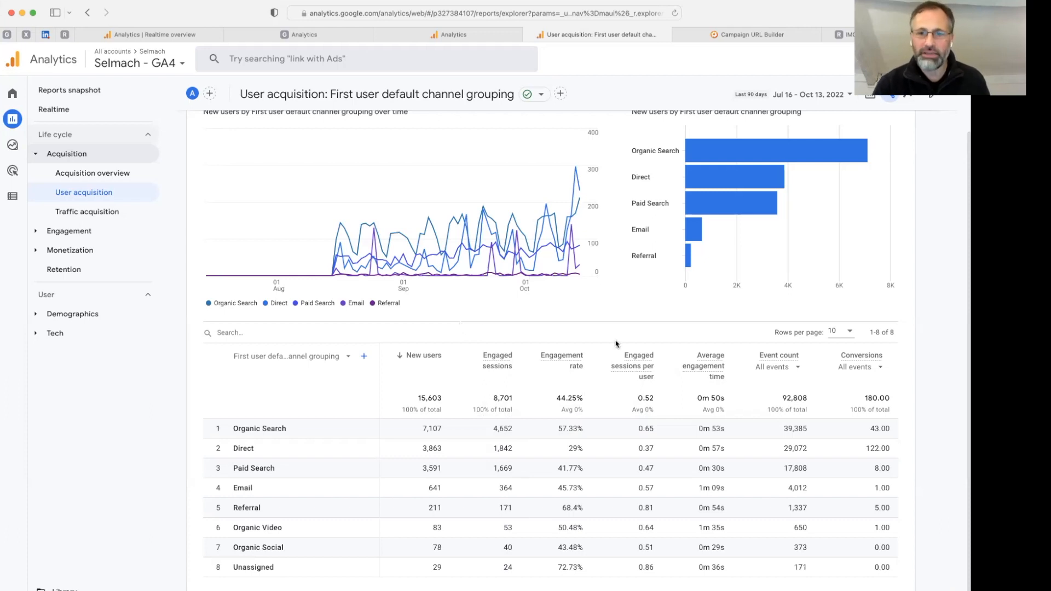
mouse_move(572, 360)
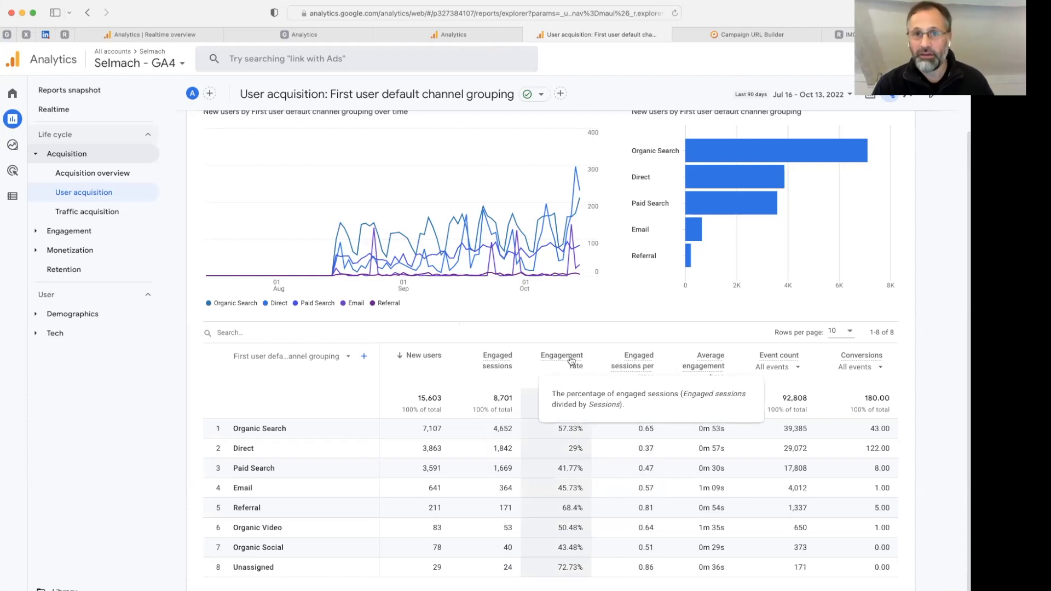
Sort the User acquisition table by Engaged sessions per user, and re-sort it by first user default channel grouping
left_click(601, 353)
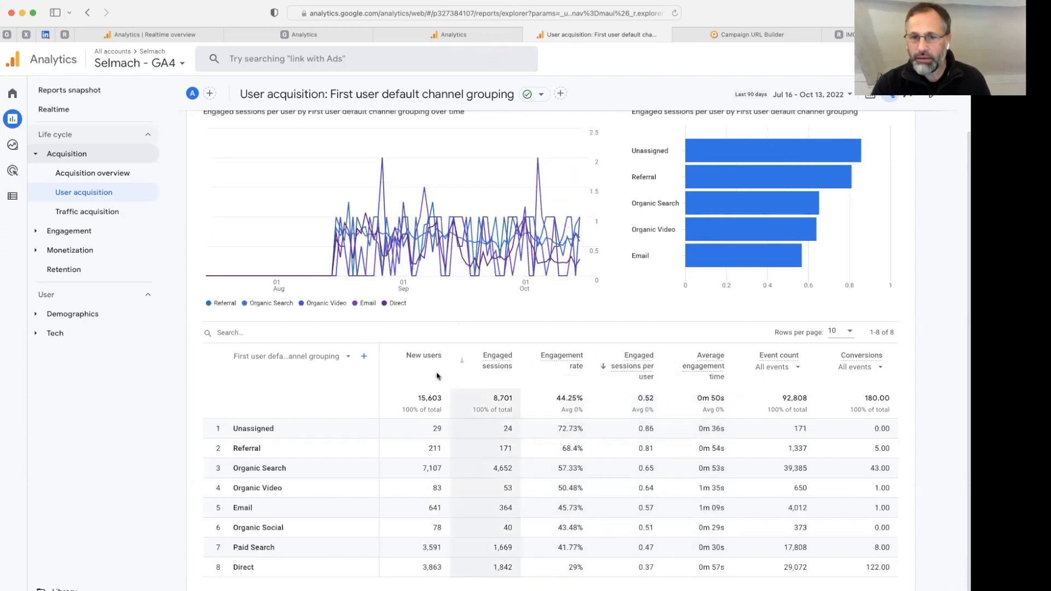
left_click(244, 362)
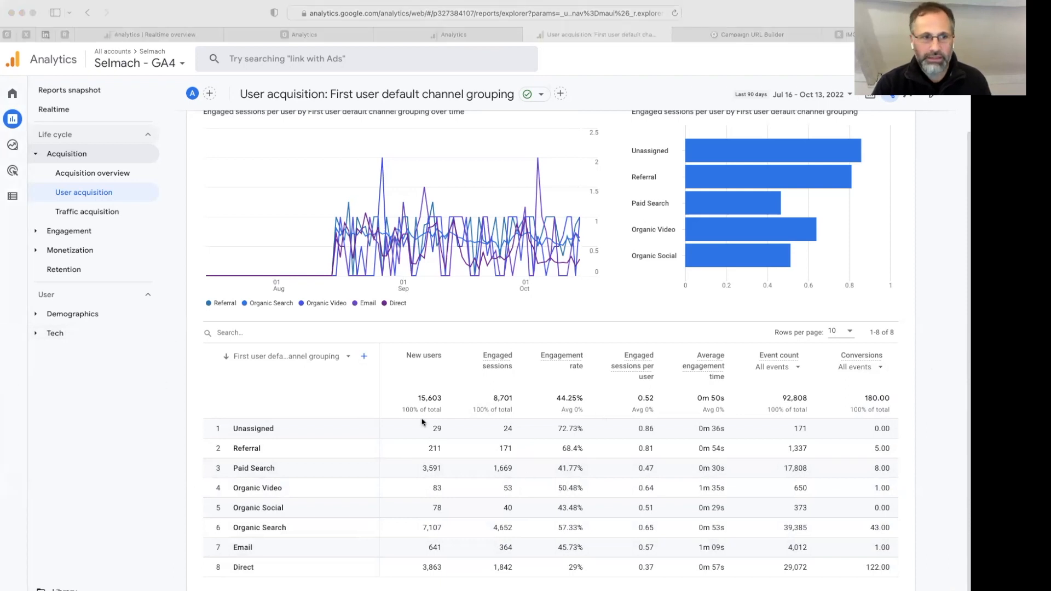
scroll(517, 468, "up", 1)
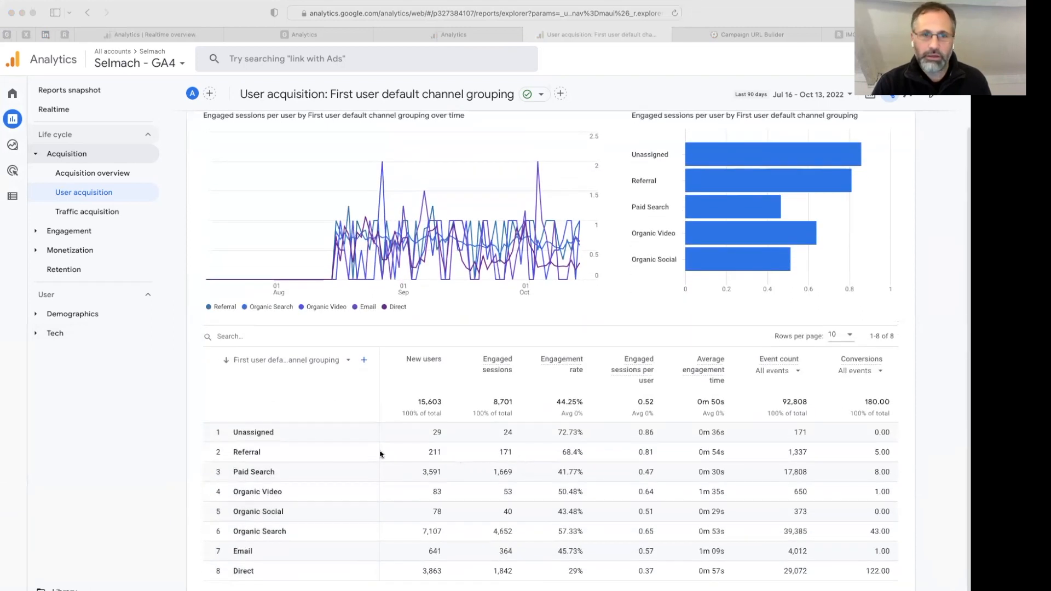
scroll(382, 455, "up", 1)
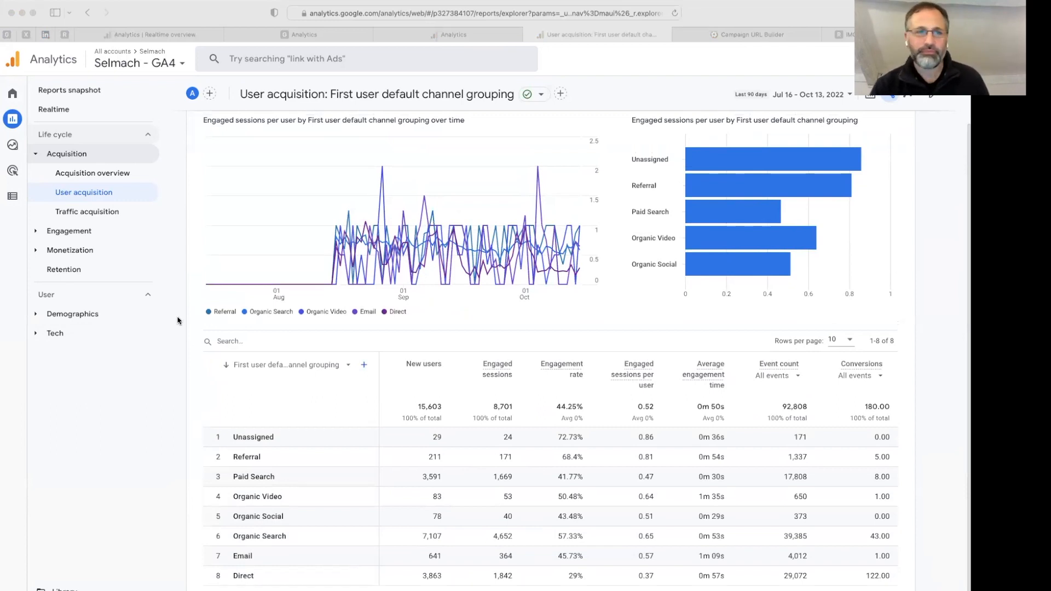
Return to the Reports snapshot and highlight the heading of the card on which pages and screens get the most views
left_click(31, 123)
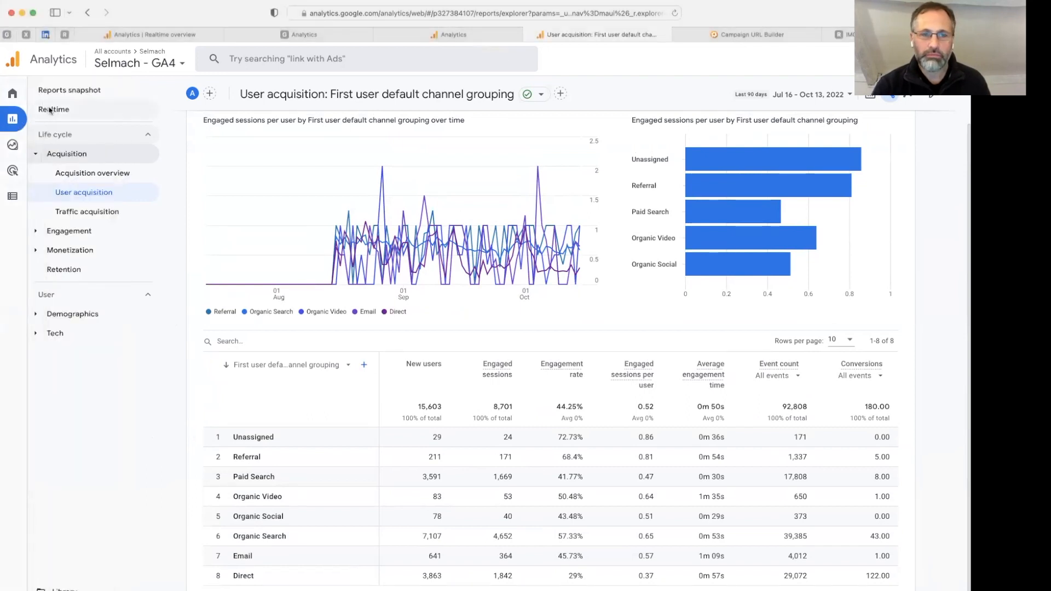
left_click(72, 91)
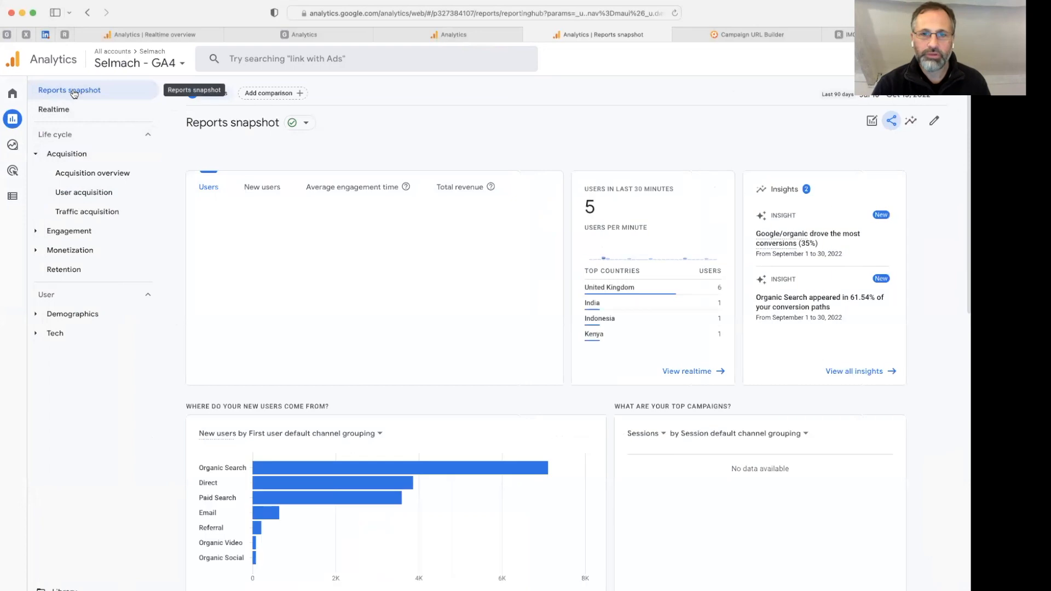
scroll(340, 359, "down", 6)
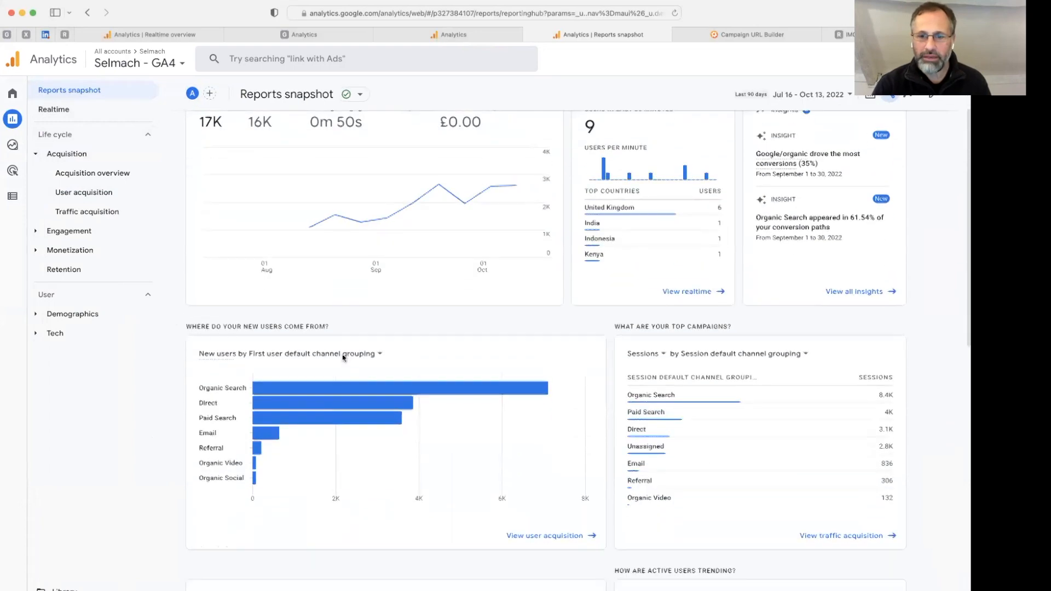
scroll(591, 359, "down", 5)
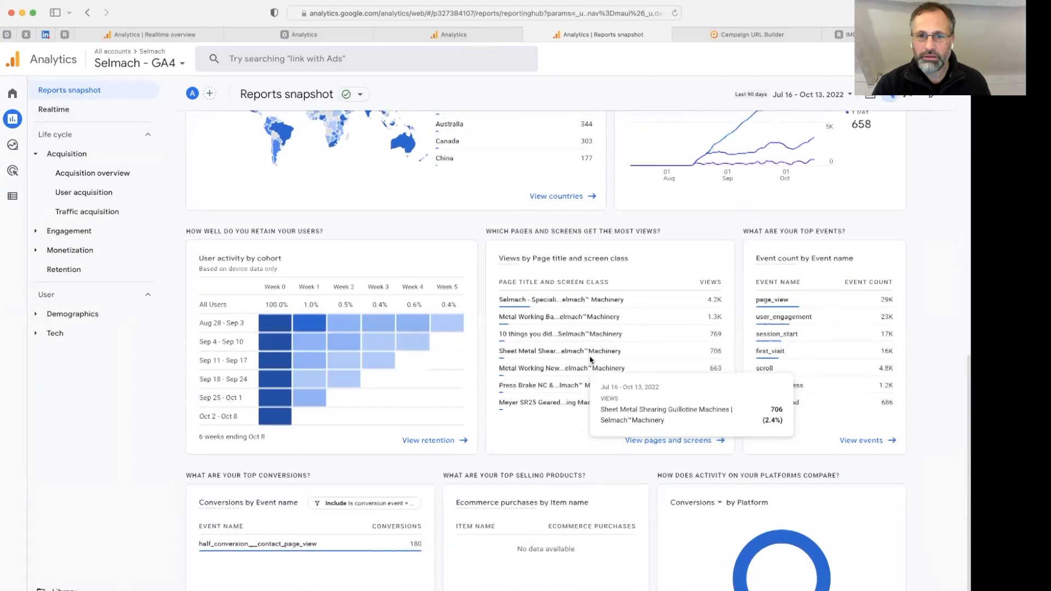
scroll(591, 358, "up", 1)
left_click_drag(484, 298, 672, 300)
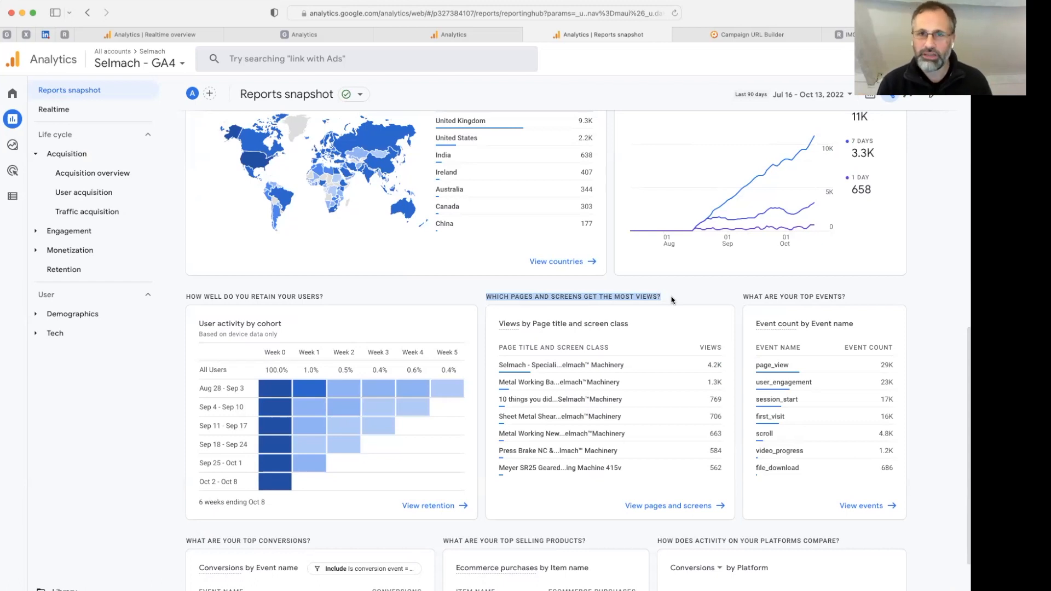
left_click(619, 296)
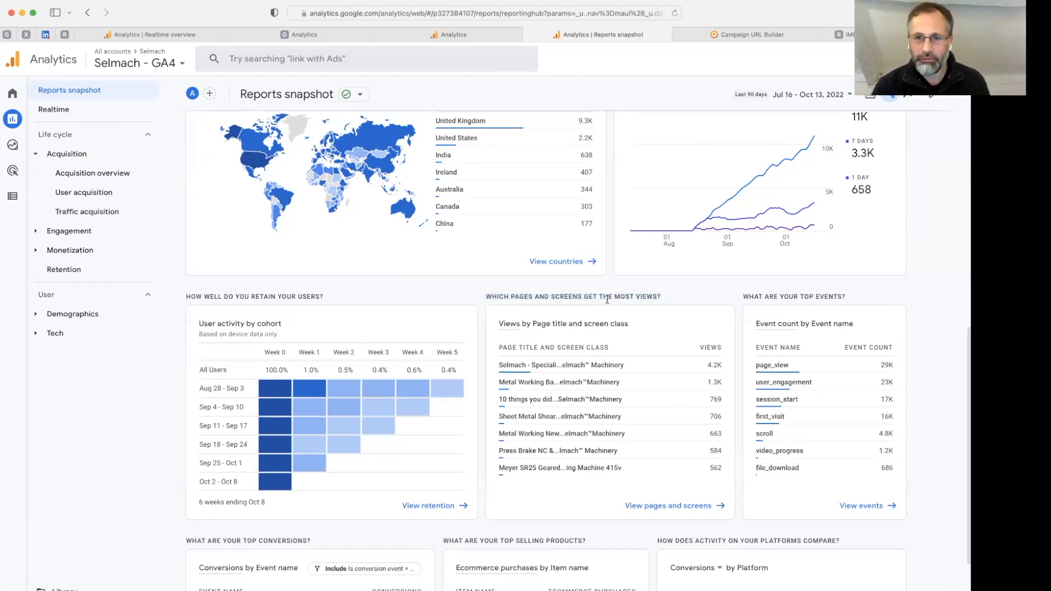
Highlight the heading of the most-viewed pages card in the Reports snapshot and open its full Pages and screens report
left_click_drag(486, 297, 611, 296)
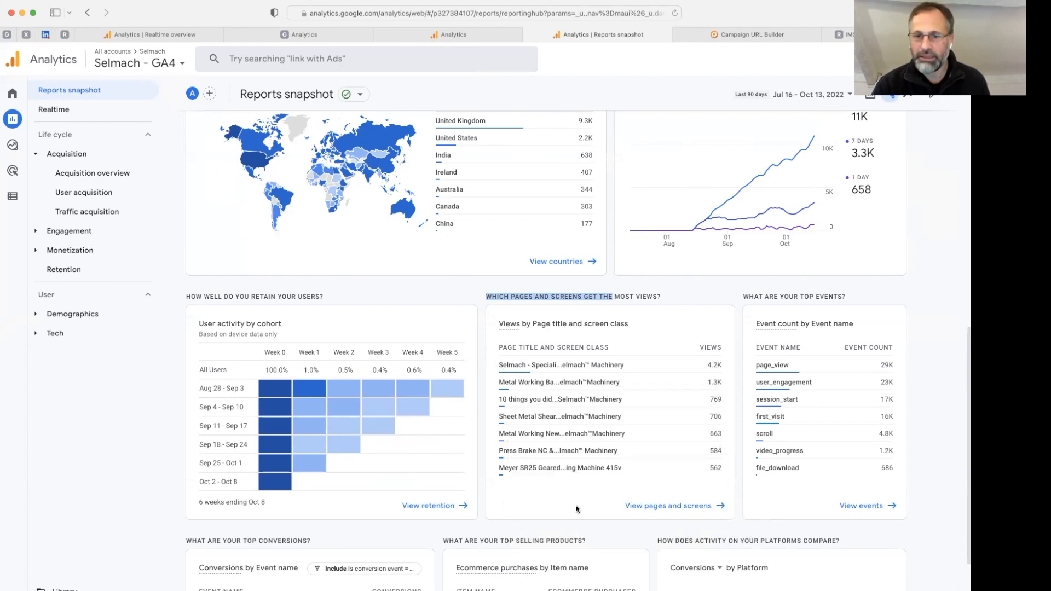
left_click(682, 508)
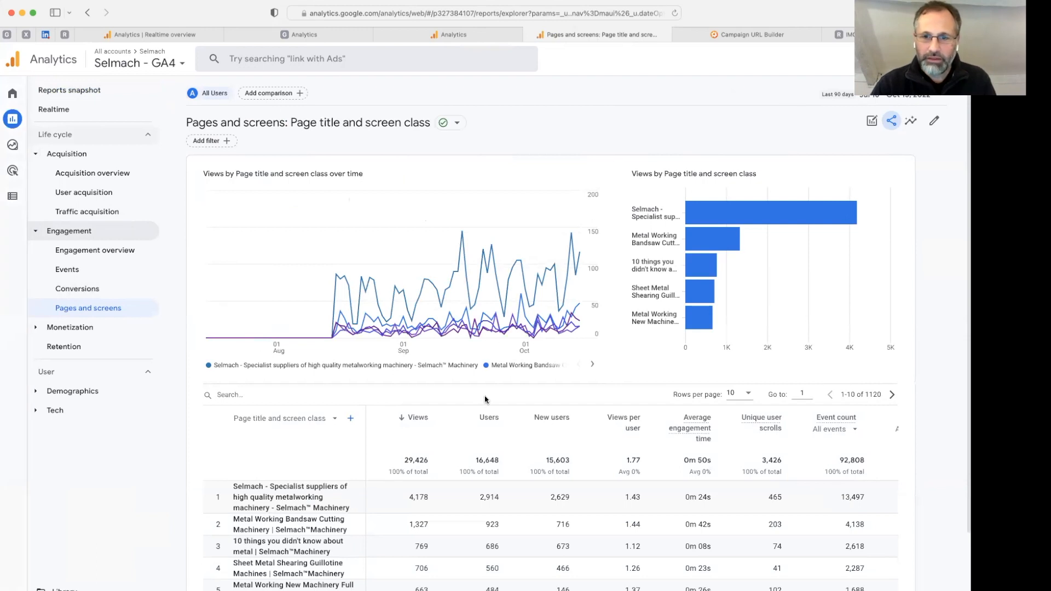
scroll(485, 400, "down", 1)
scroll(854, 176, "up", 1)
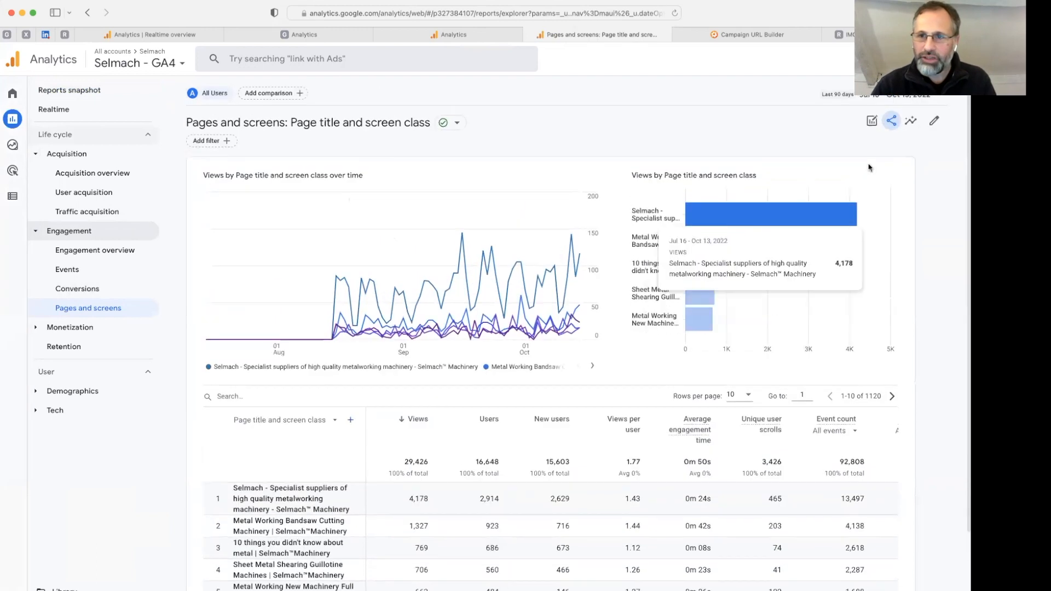
Set the Pages and screens report's date range to Last 30 days
left_click(894, 98)
left_click(710, 209)
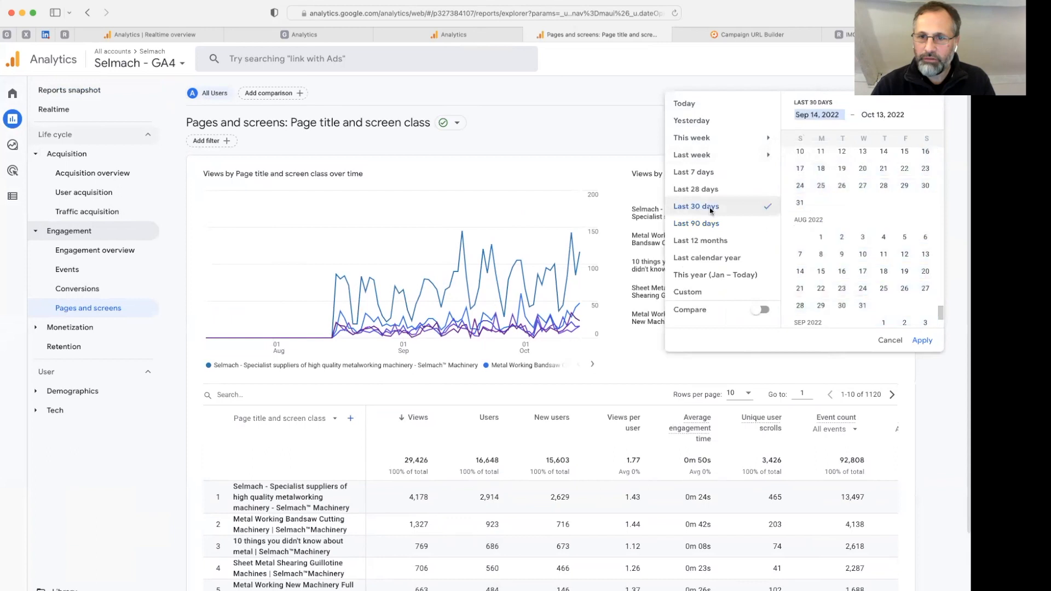
left_click(923, 341)
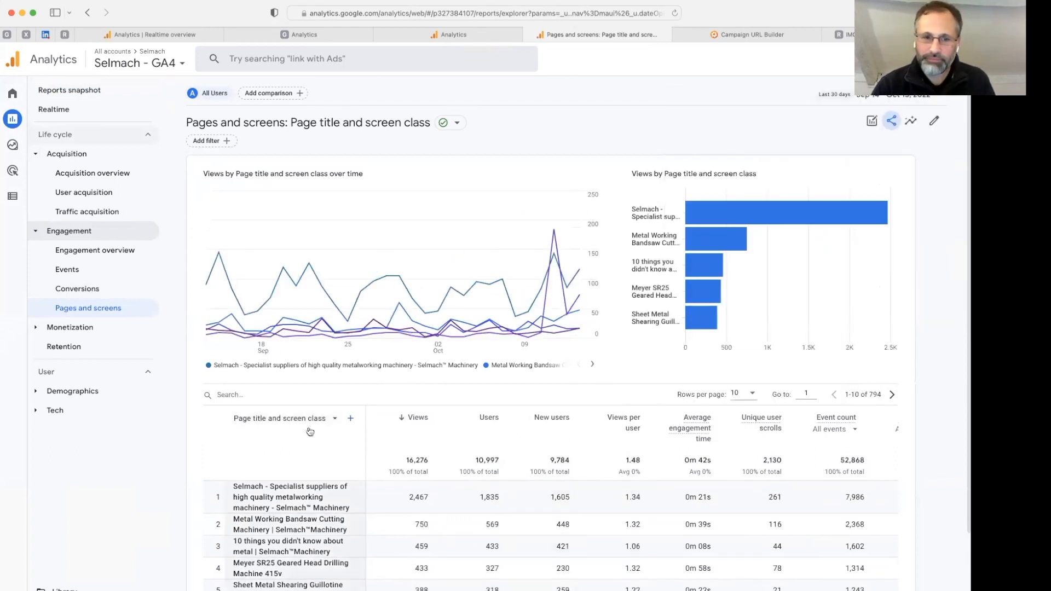
Change the primary dimension of the Pages and screens table to Page path and screen class
mouse_move(325, 361)
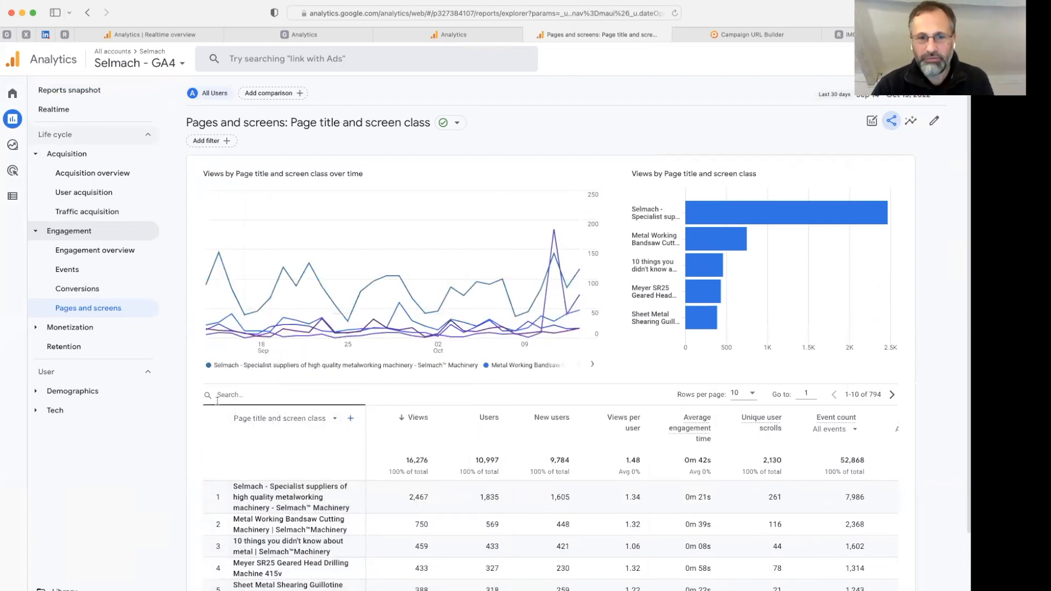
mouse_move(260, 303)
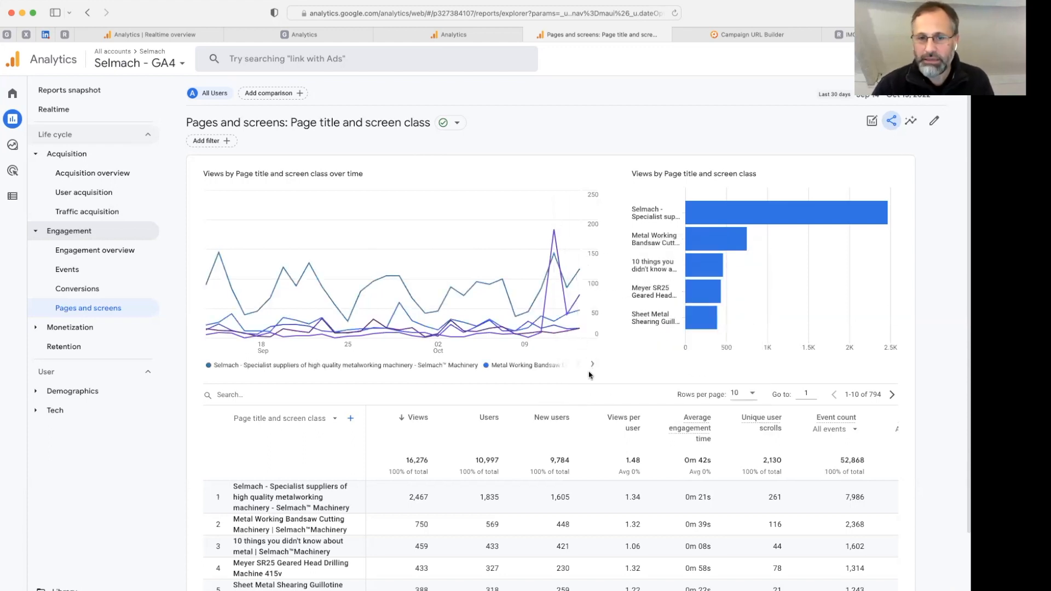
scroll(501, 380, "down", 1)
scroll(501, 379, "down", 3)
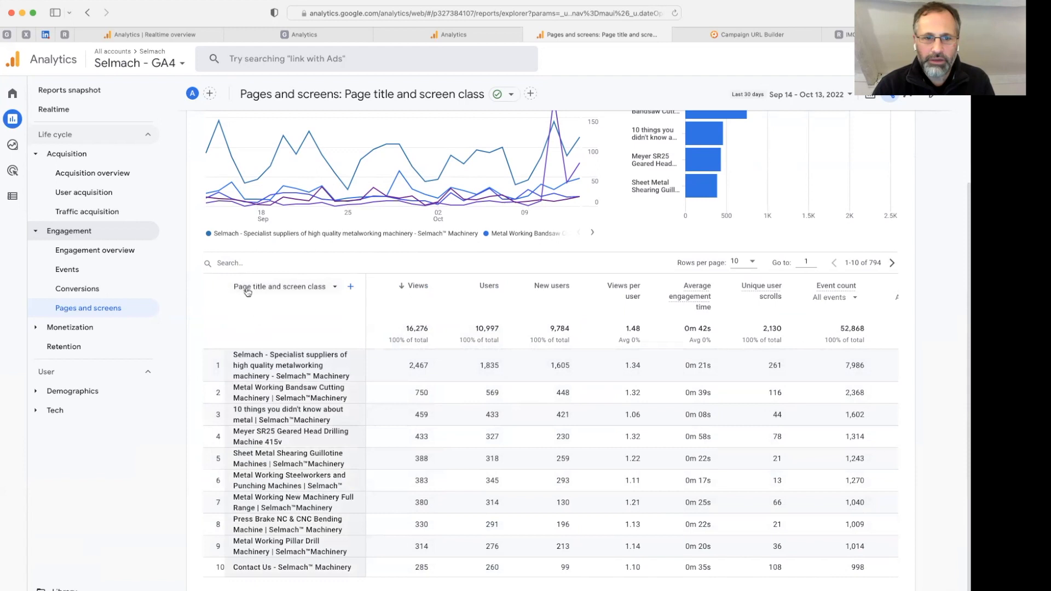
left_click(279, 288)
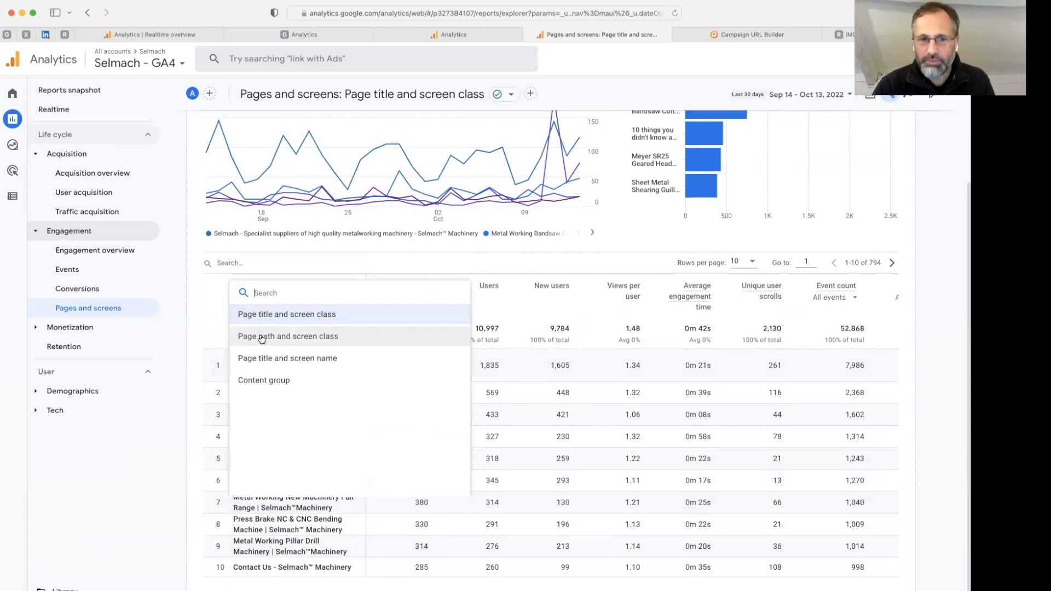
left_click(262, 338)
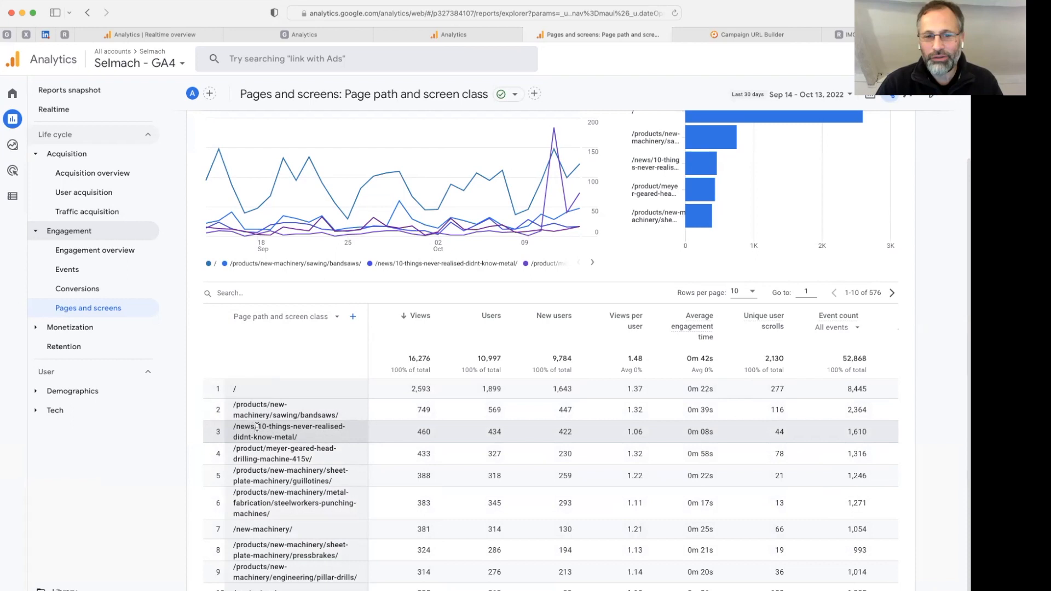
Highlight the 10-things-never-realised-didnt-know-metal part of the news page path and show 50 rows per page in the table
triple_click(306, 435)
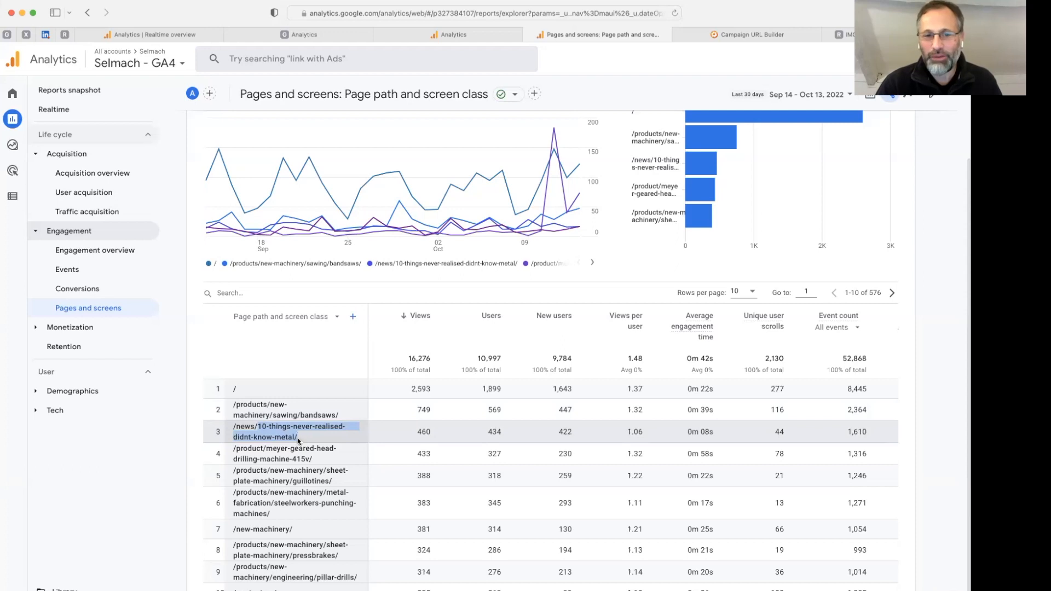
left_click(296, 436)
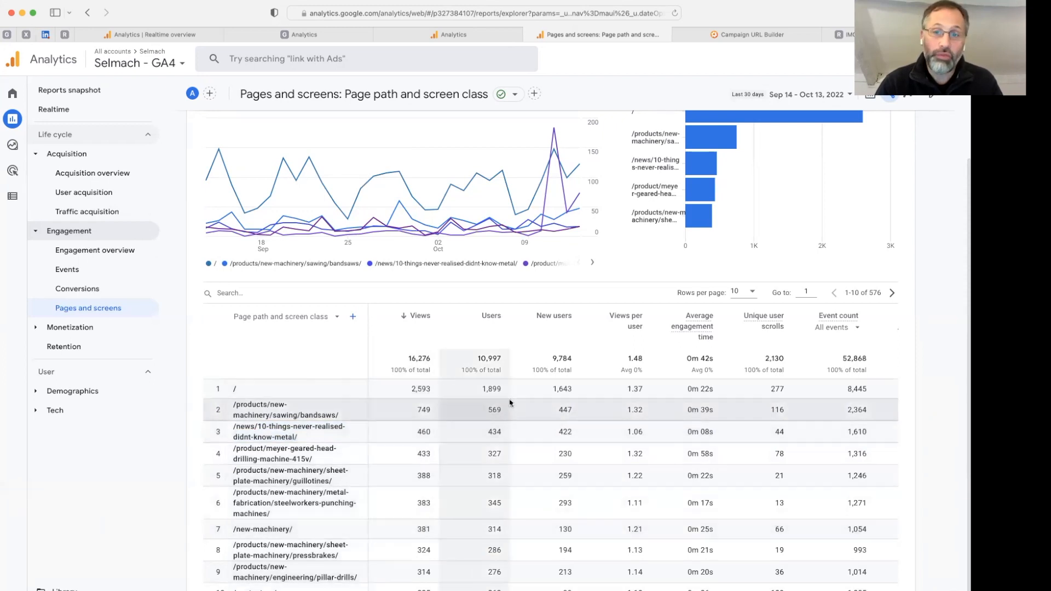
left_click(753, 295)
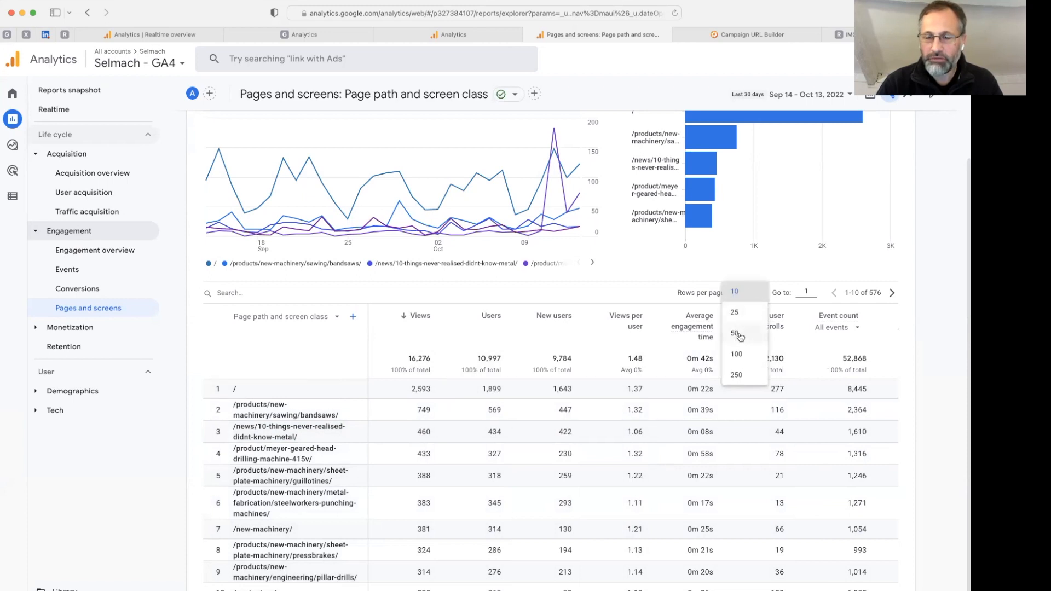
left_click(744, 330)
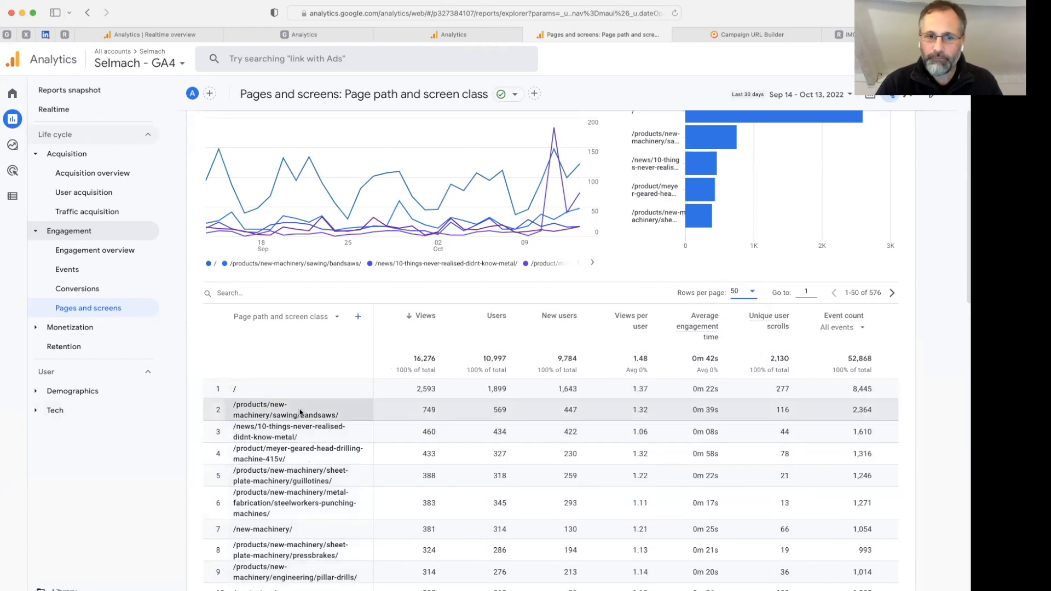
Examine the page path table's views, engagement time, conversions and revenue columns, focusing on conversions for the /contact-us/ page
scroll(424, 478, "down", 3)
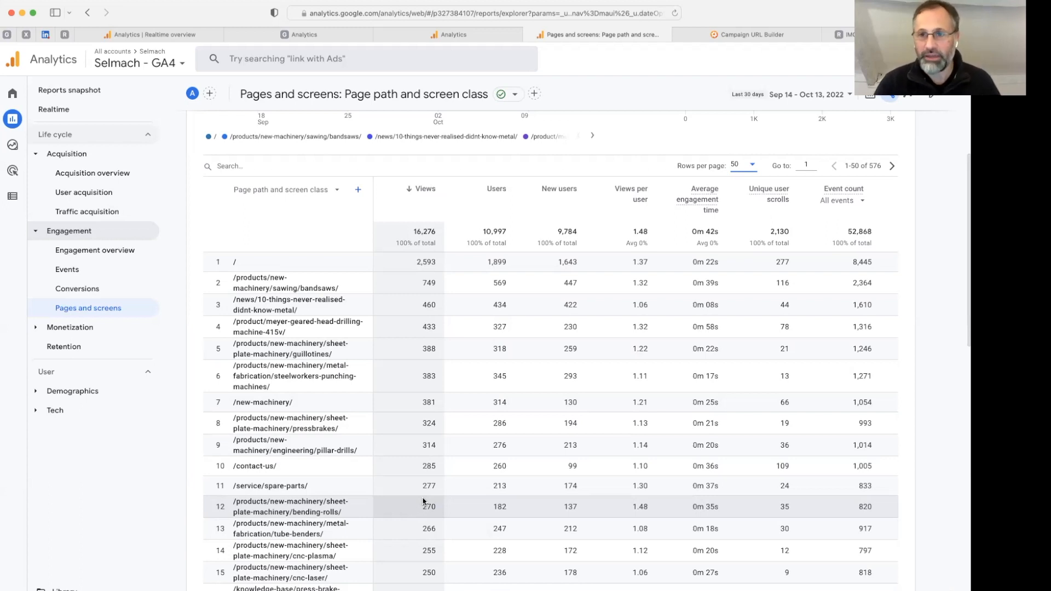
scroll(458, 383, "right", 4)
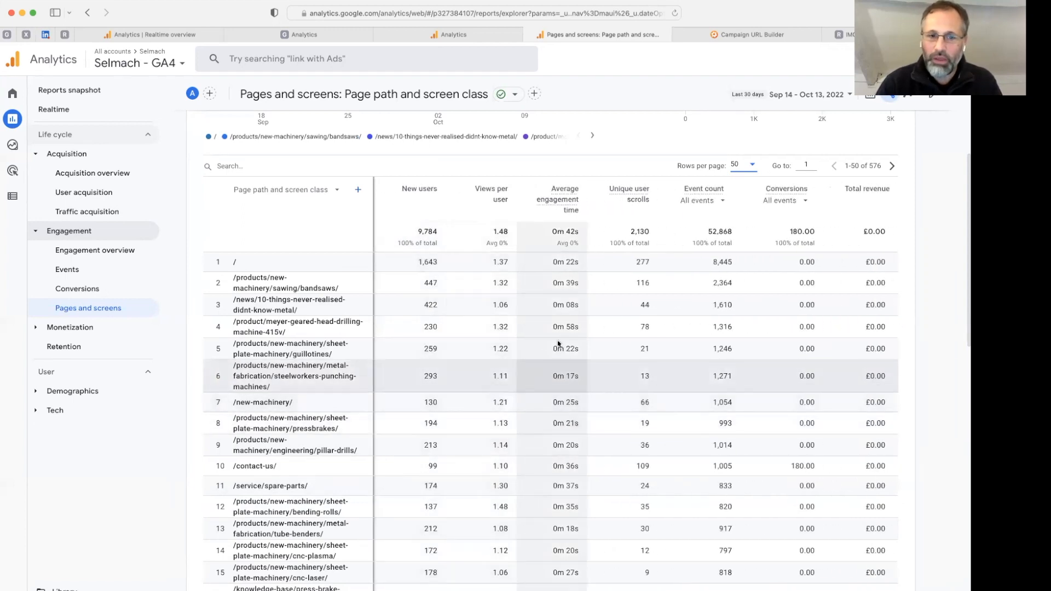
scroll(815, 278, "left", 1)
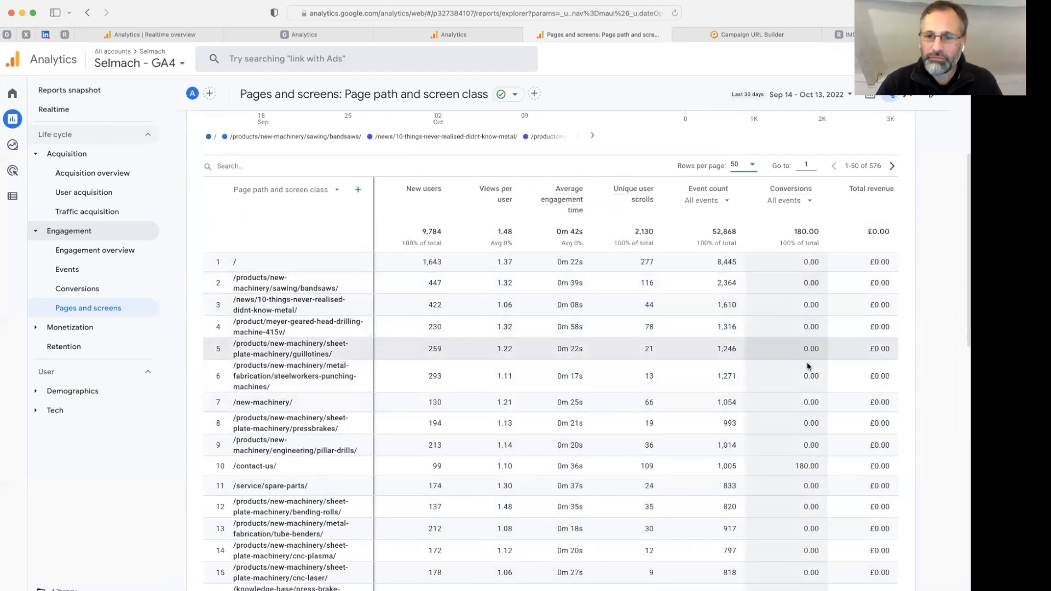
scroll(813, 460, "down", 3)
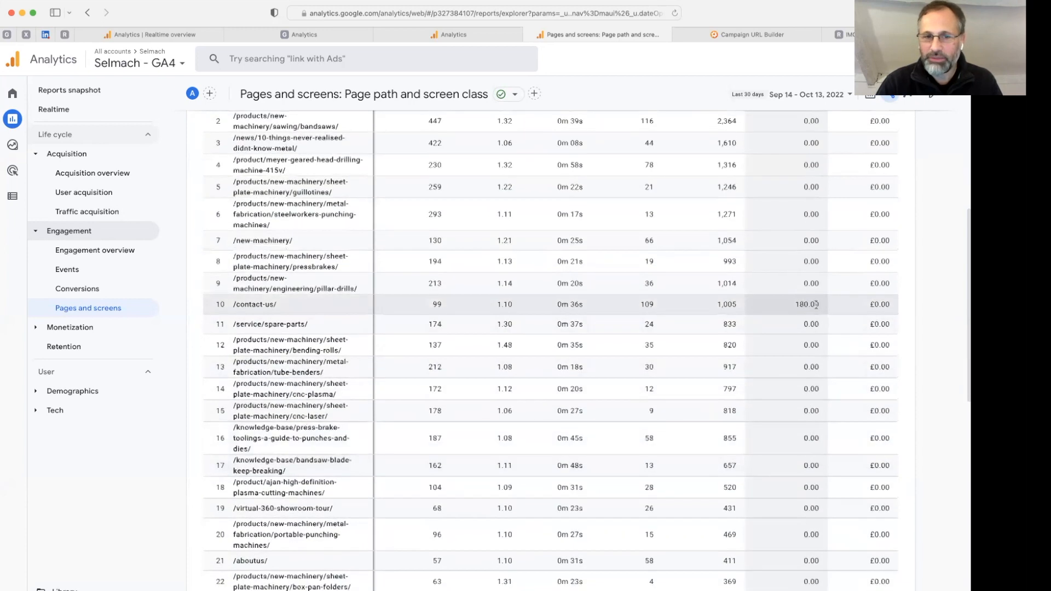
scroll(814, 323, "up", 1)
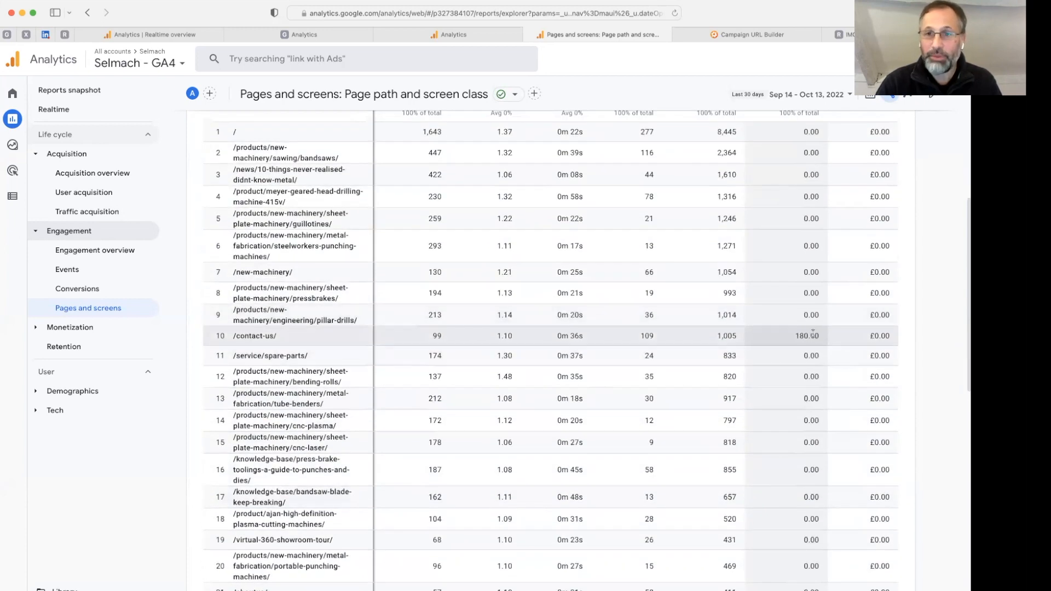
scroll(813, 334, "up", 2)
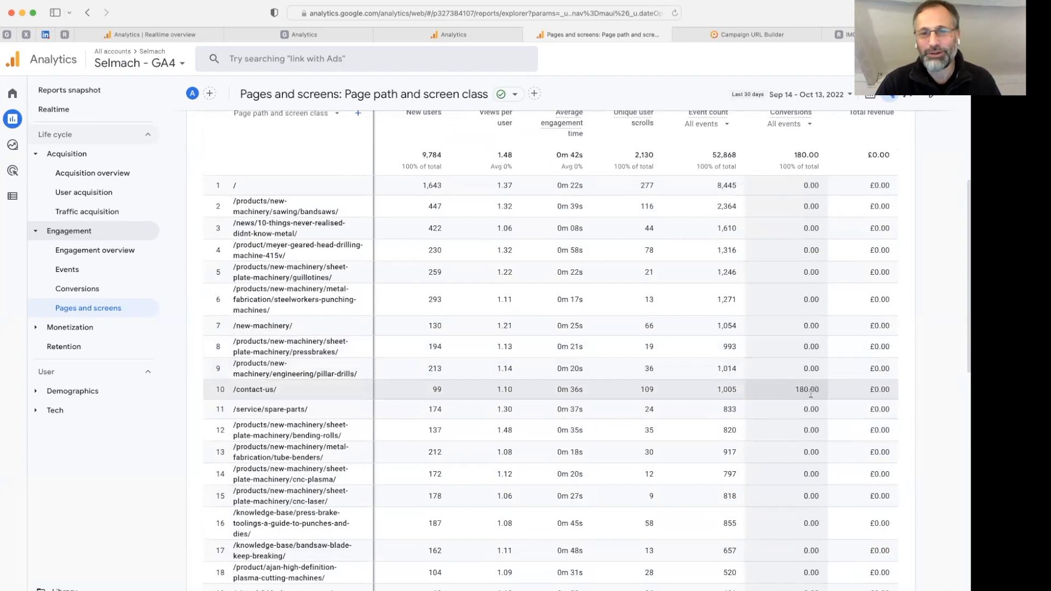
scroll(808, 420, "down", 7)
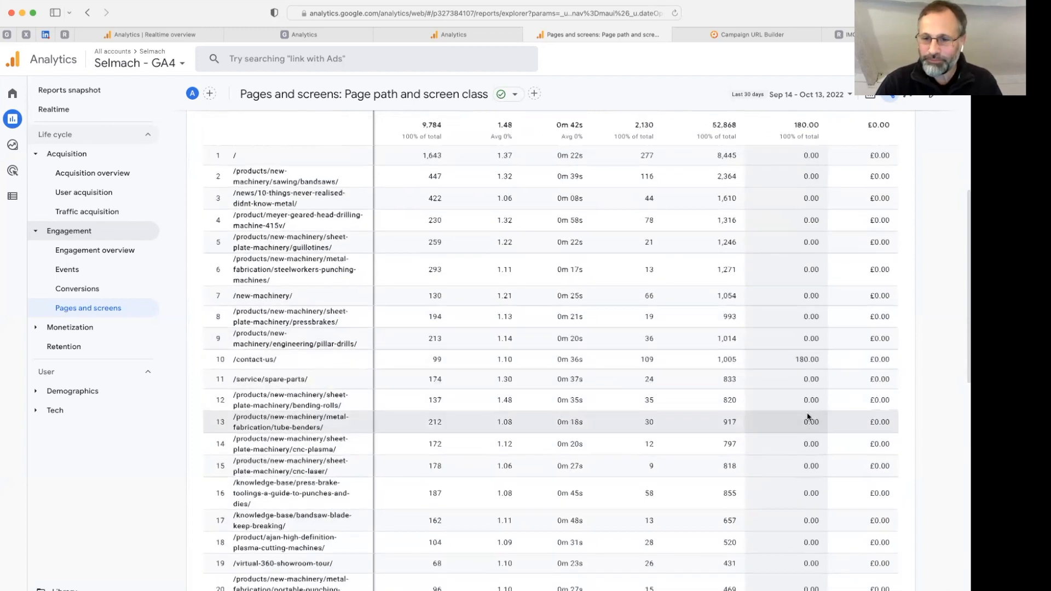
scroll(549, 343, "up", 15)
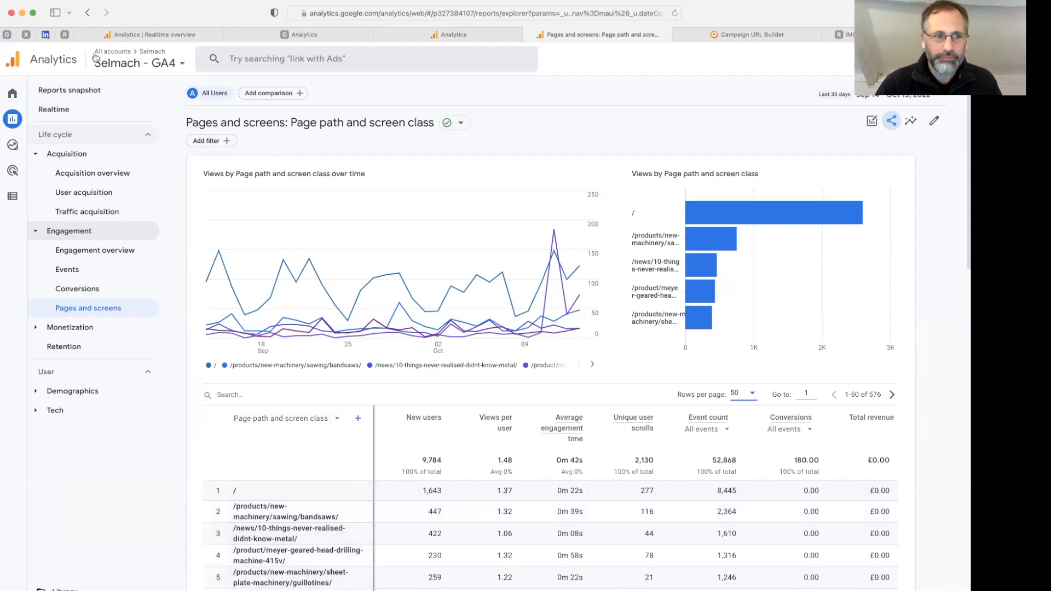
Return to the Reports snapshot and open the full Conversions report from the top conversions card
left_click(63, 90)
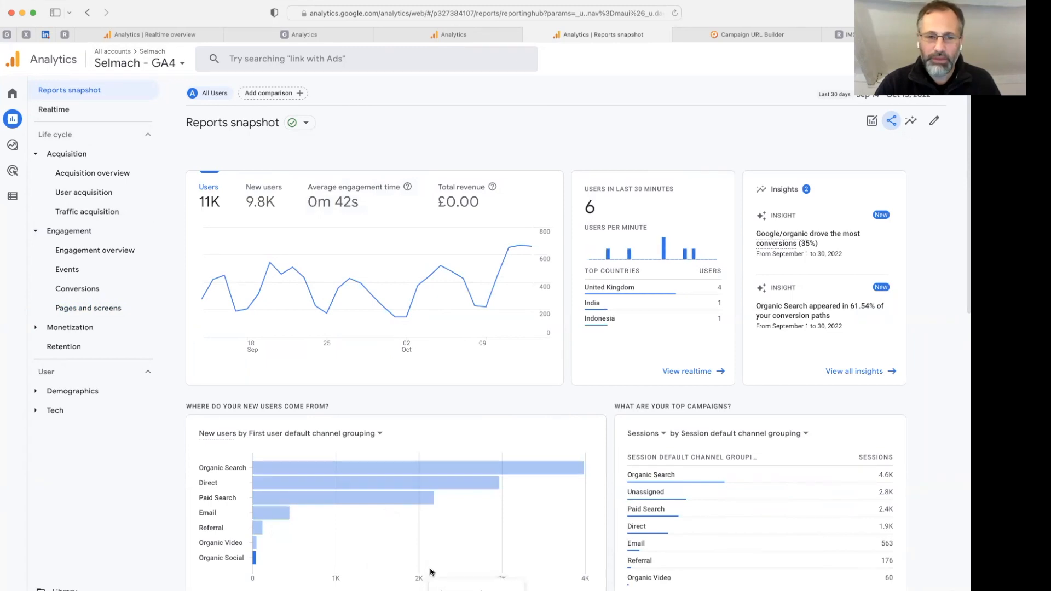
scroll(433, 565, "down", 2)
scroll(433, 570, "down", 12)
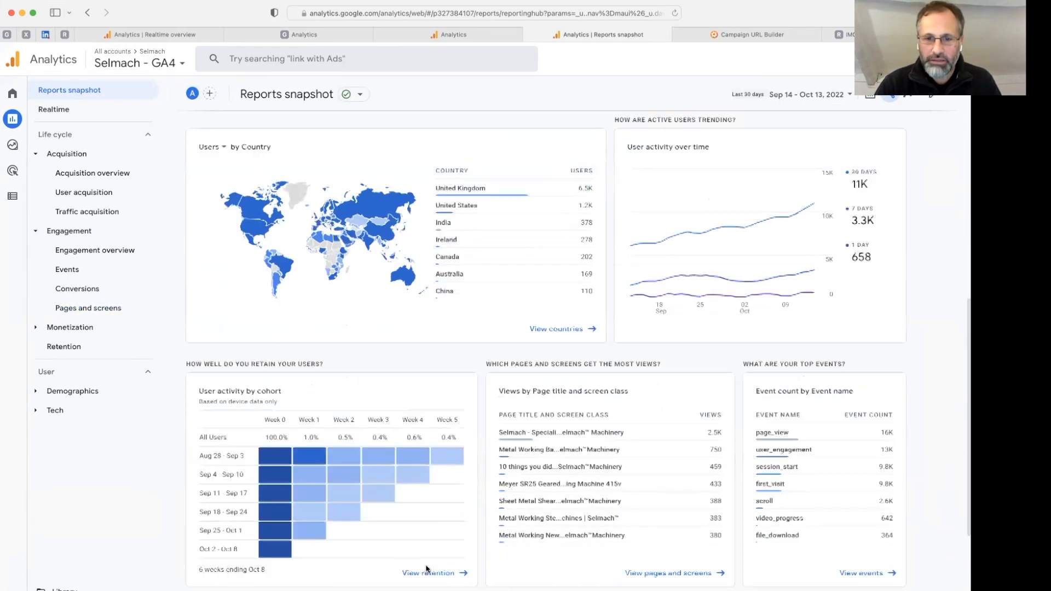
scroll(428, 568, "down", 2)
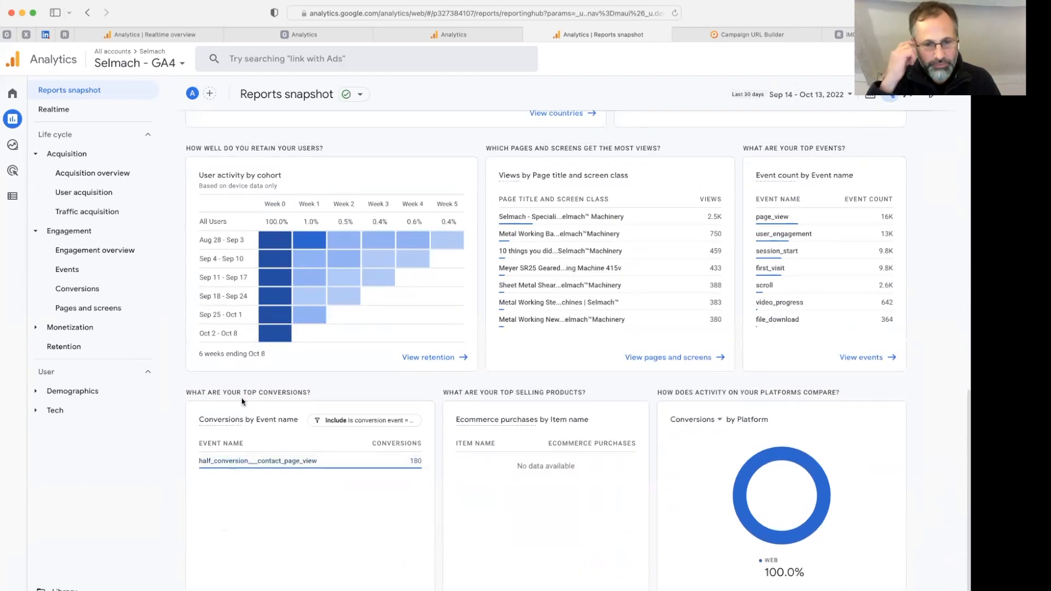
mouse_move(219, 468)
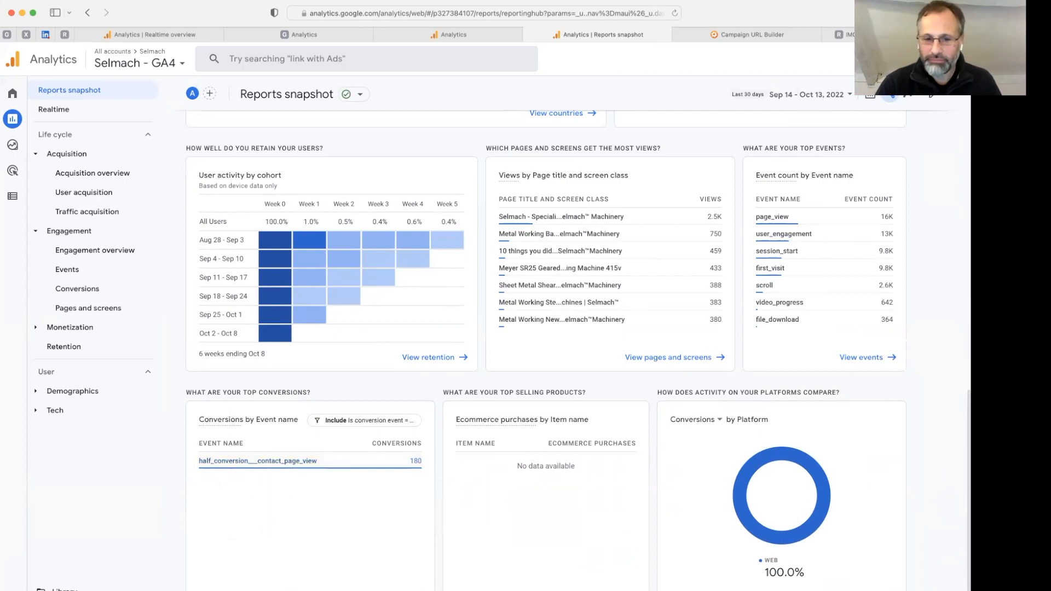
left_click(387, 590)
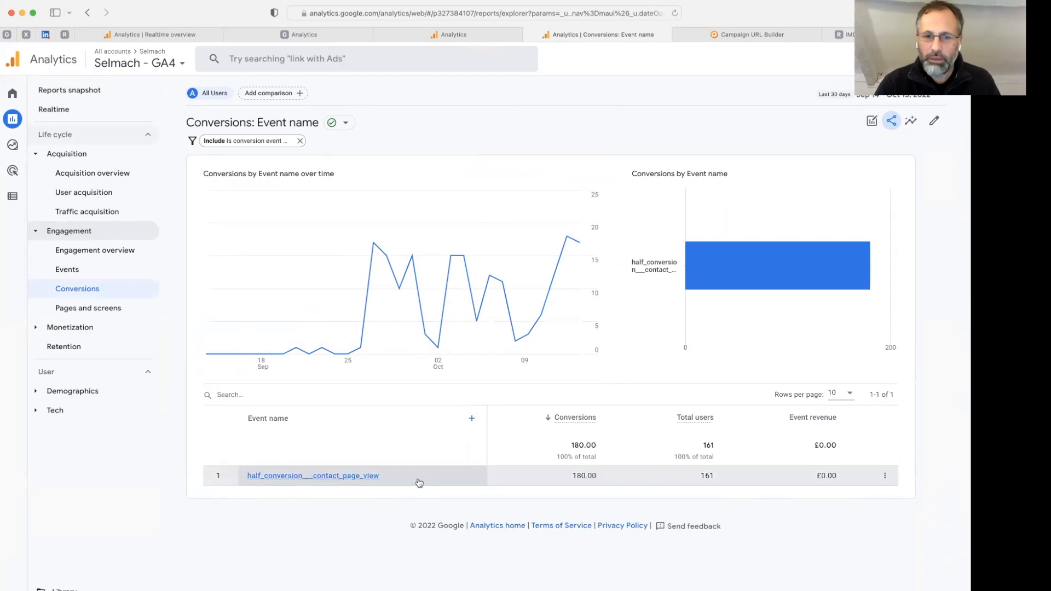
Add First user default channel grouping as the secondary dimension of the conversions table and highlight the Direct channel
left_click(473, 421)
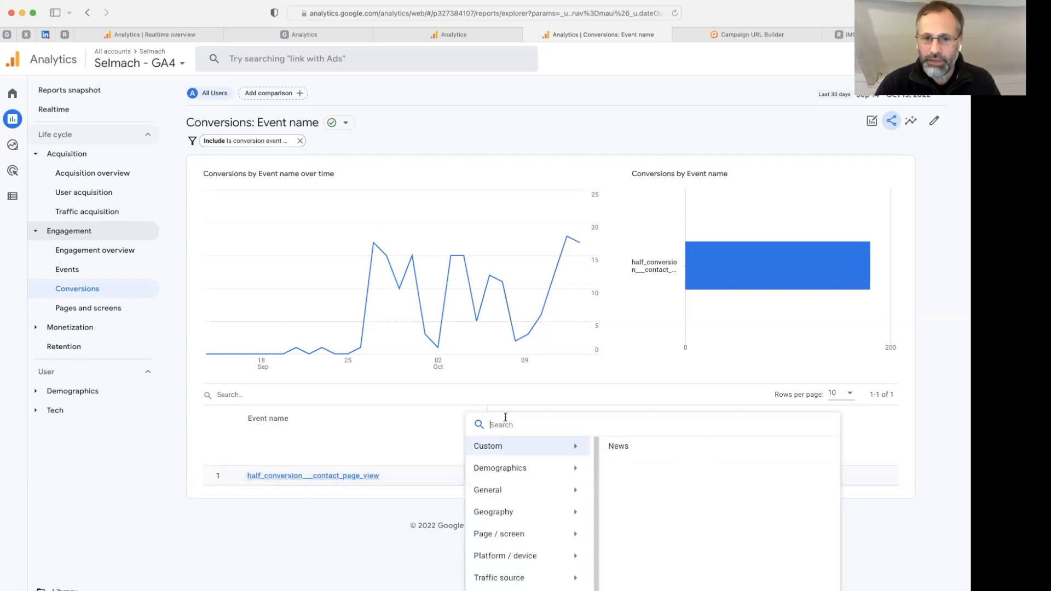
type("channel")
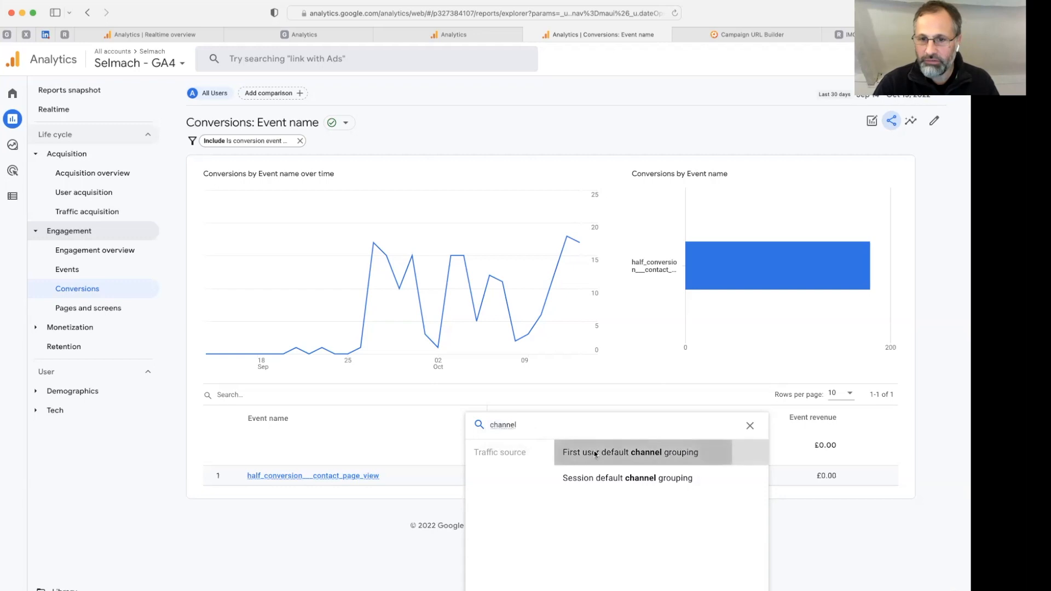
left_click(596, 452)
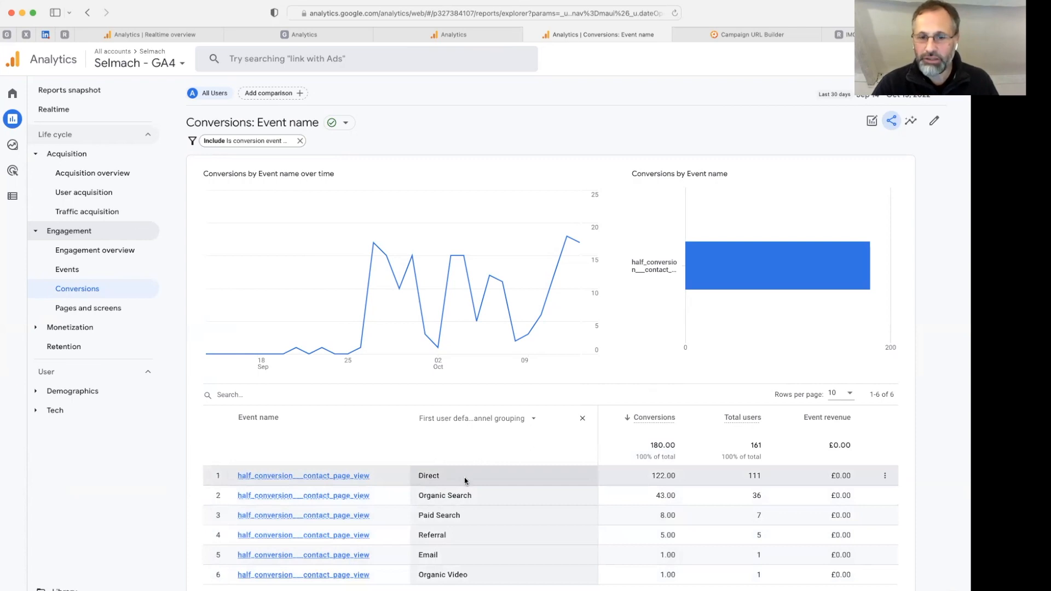
left_click_drag(441, 476, 418, 475)
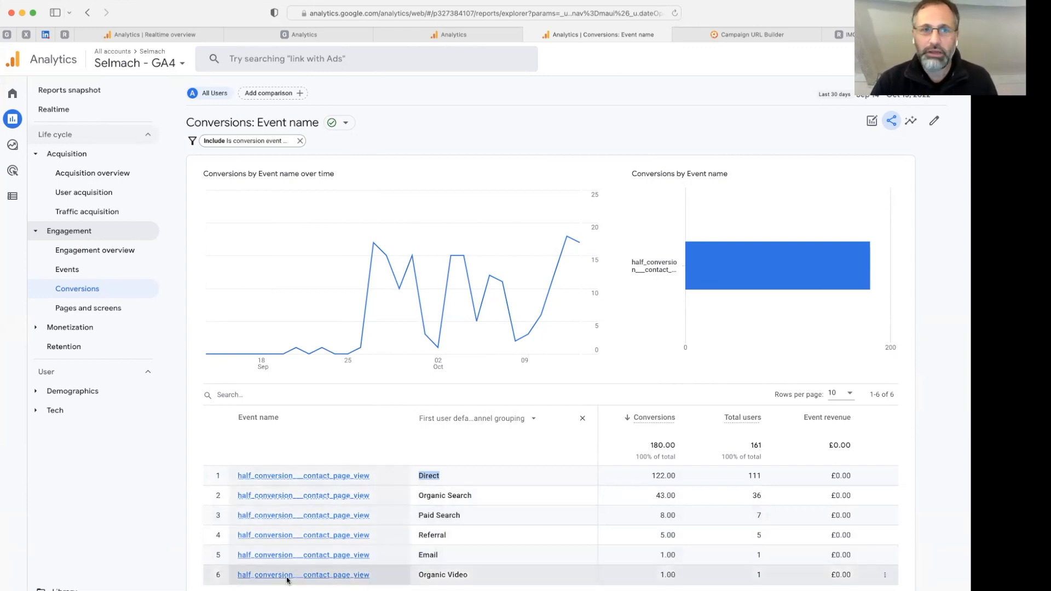
Open the events configuration for the property and bring up its list of custom events
mouse_move(30, 218)
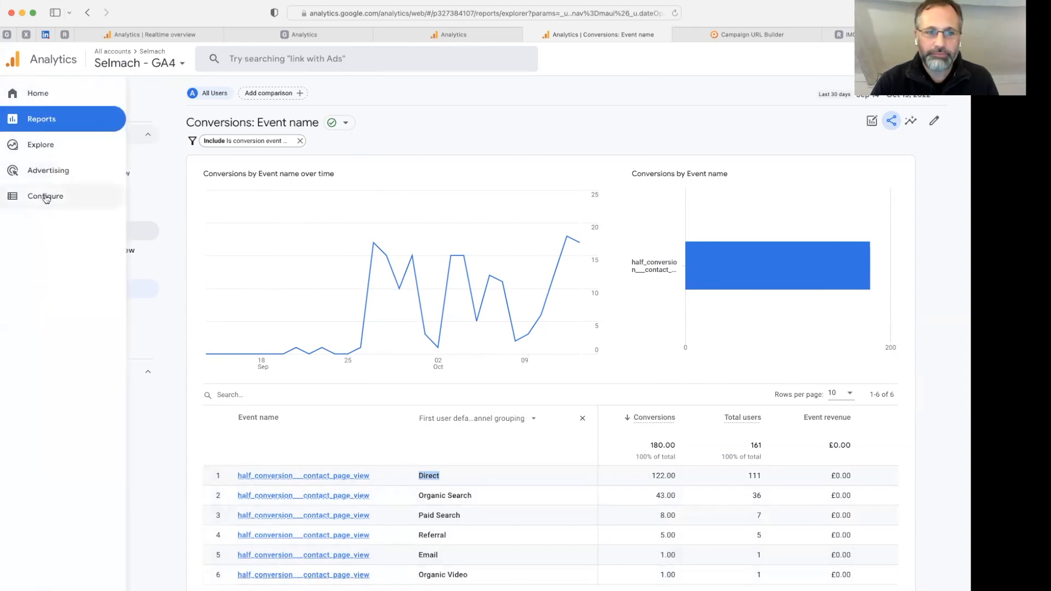
left_click(48, 196)
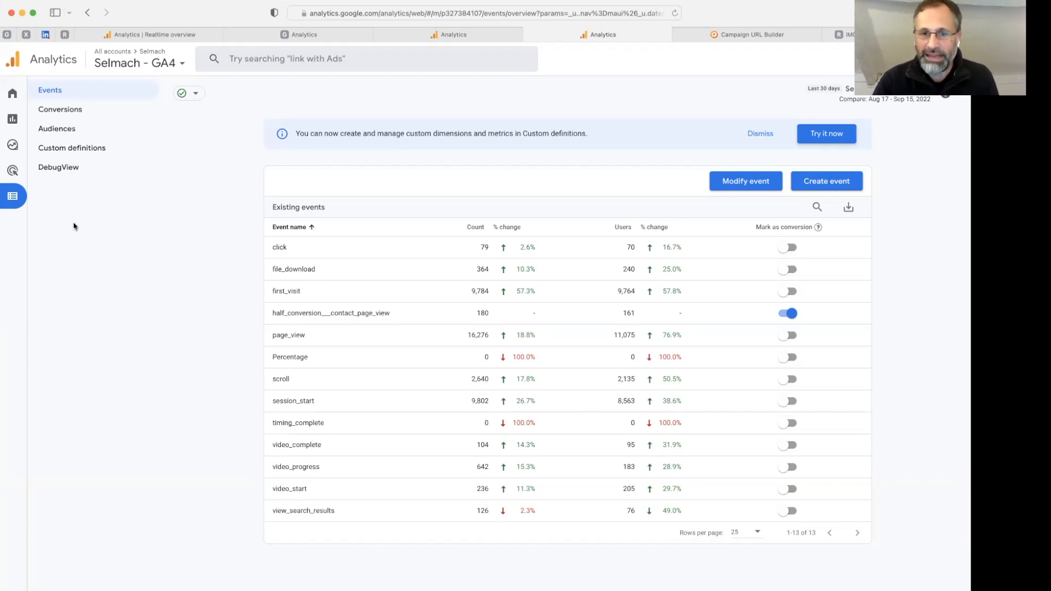
left_click(846, 181)
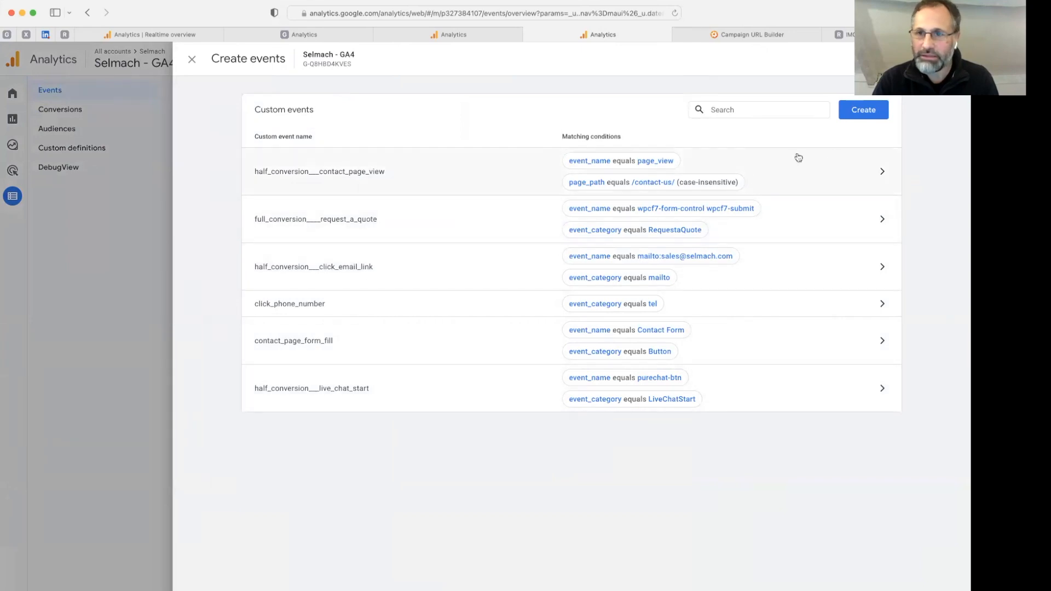
Start a custom event named purchase with the matching condition event_name equals page_view
left_click(865, 107)
left_click(484, 180)
type("purchase")
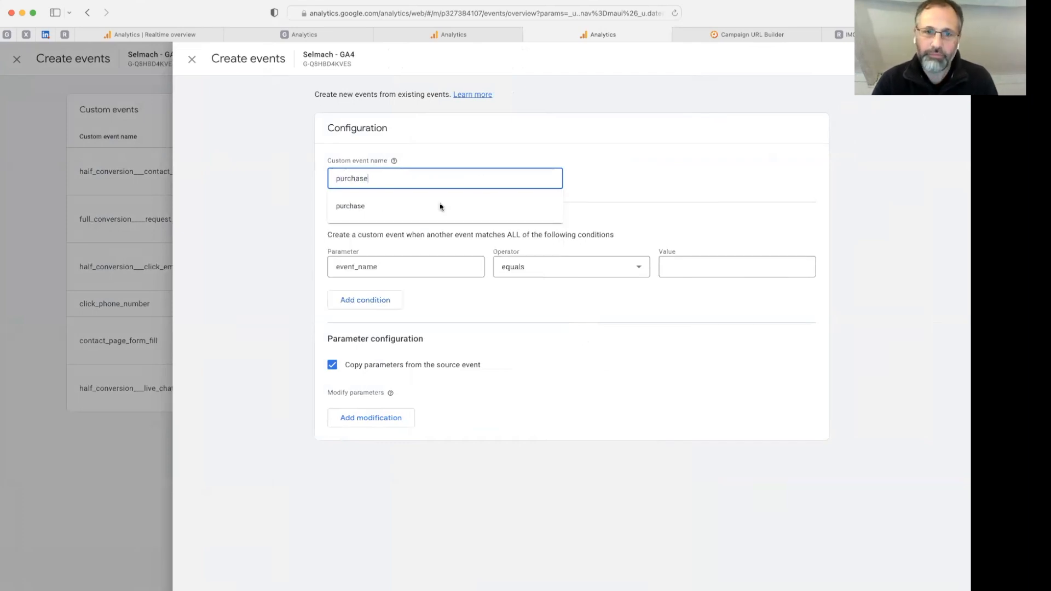
left_click(399, 263)
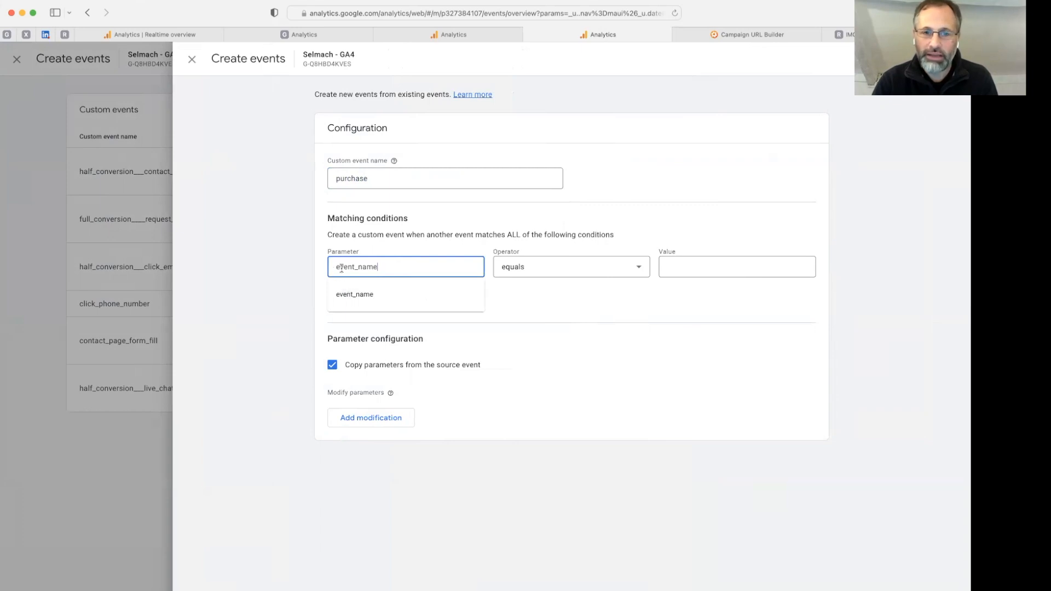
left_click(742, 264)
type("page_view")
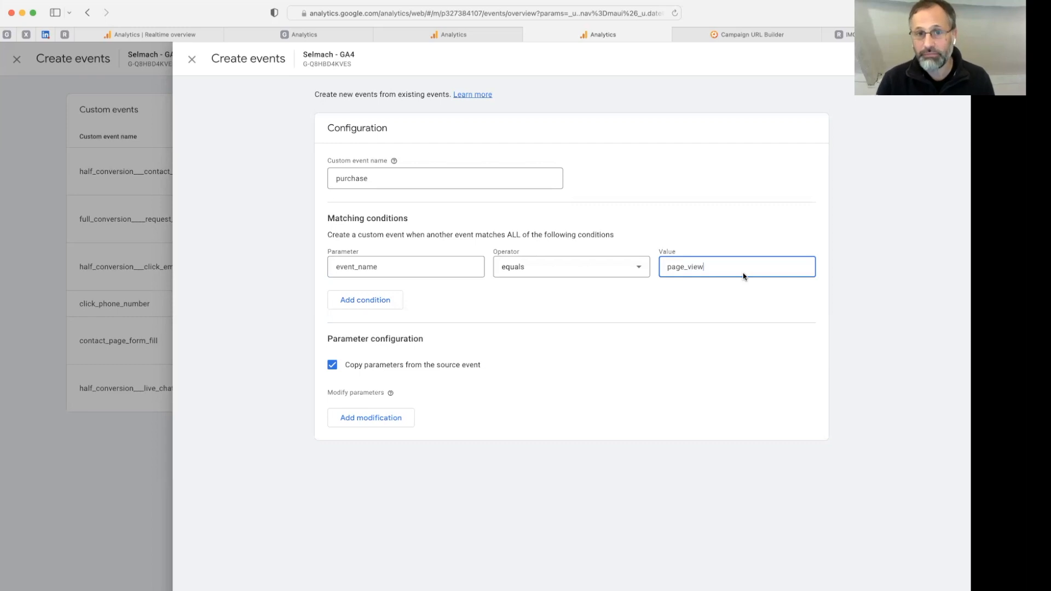
Add a second matching condition to the purchase event using the page_location parameter and the contains operator
left_click(381, 302)
left_click(376, 309)
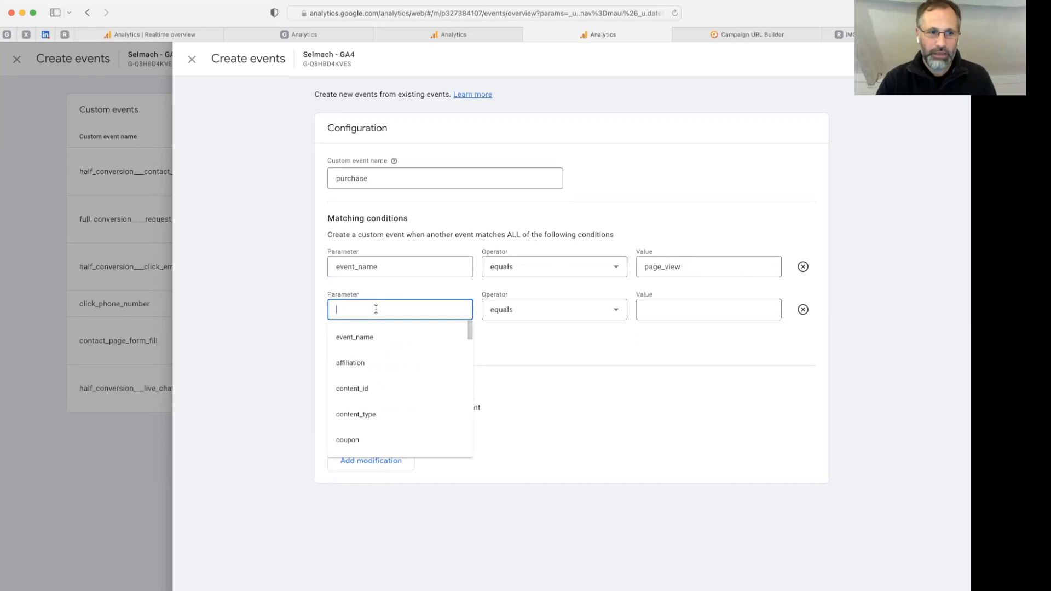
type("page")
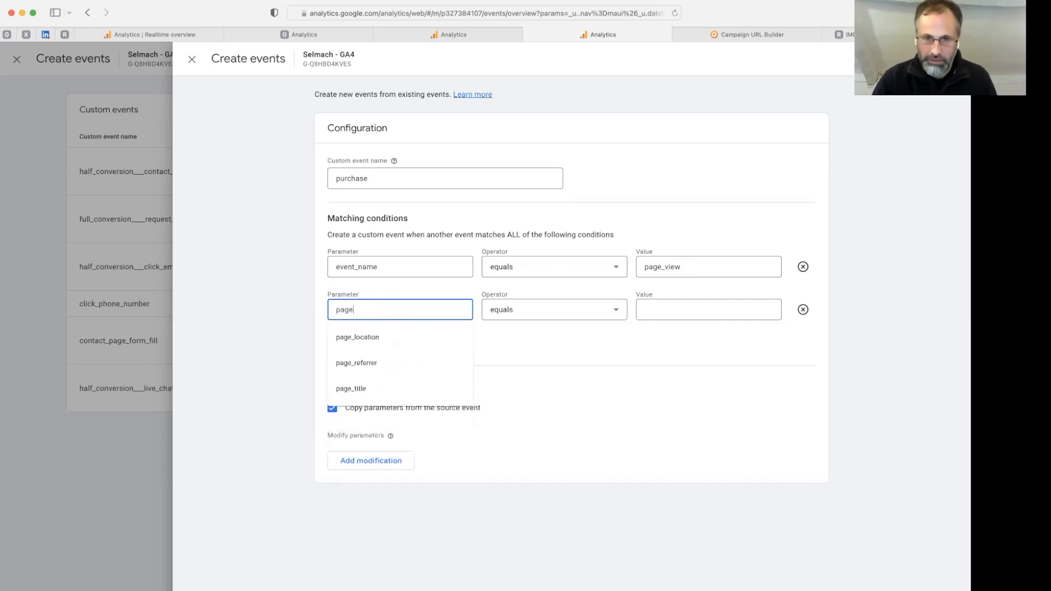
key("Down")
key("Return")
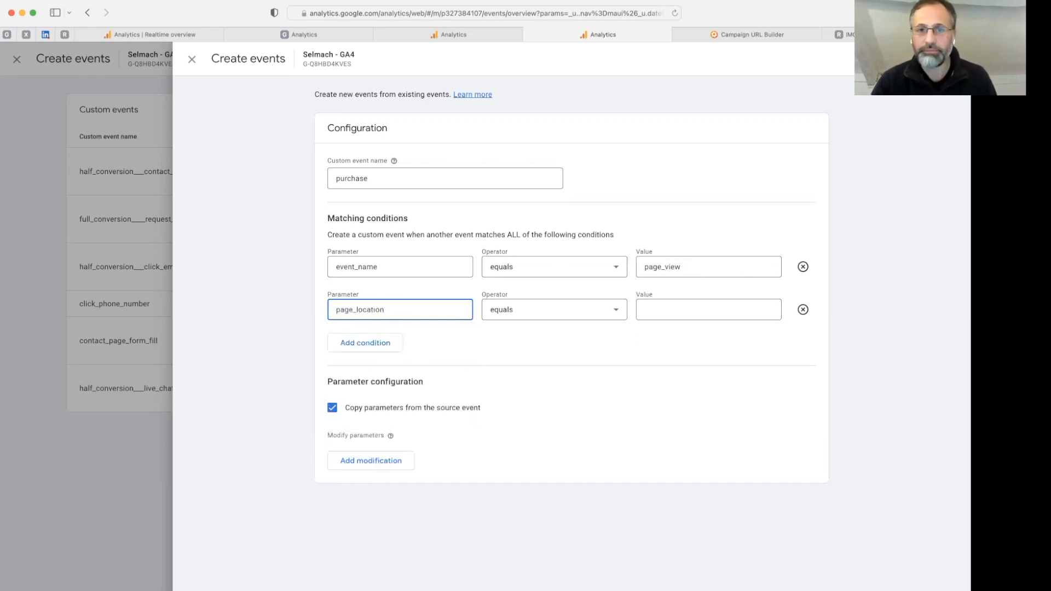
left_click(586, 311)
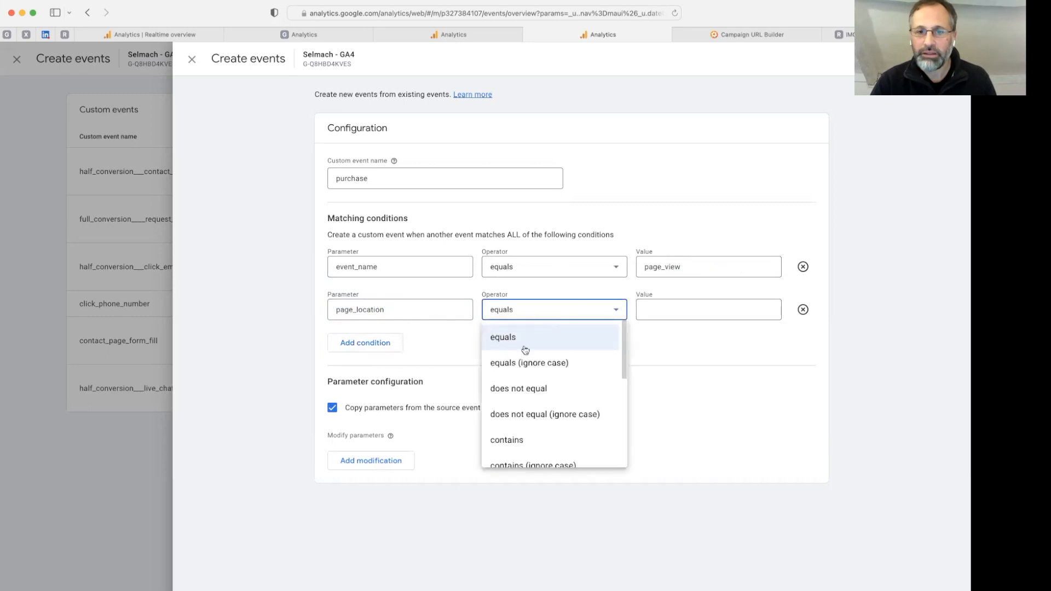
left_click(506, 440)
Set the page_location condition's value to /checkout/order-received/ and create the custom event
left_click(720, 308)
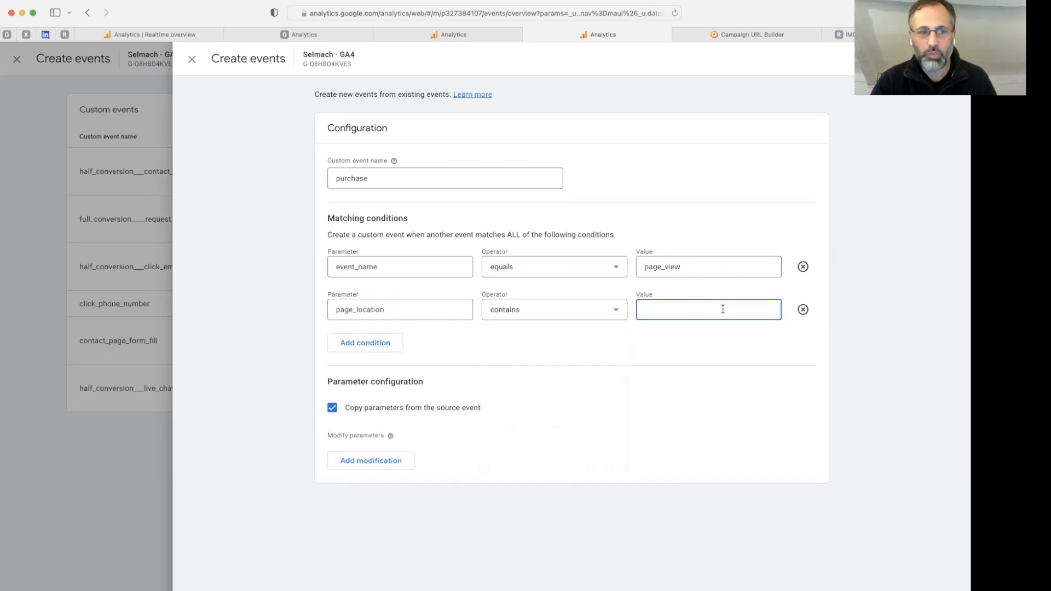
key("super+Tab")
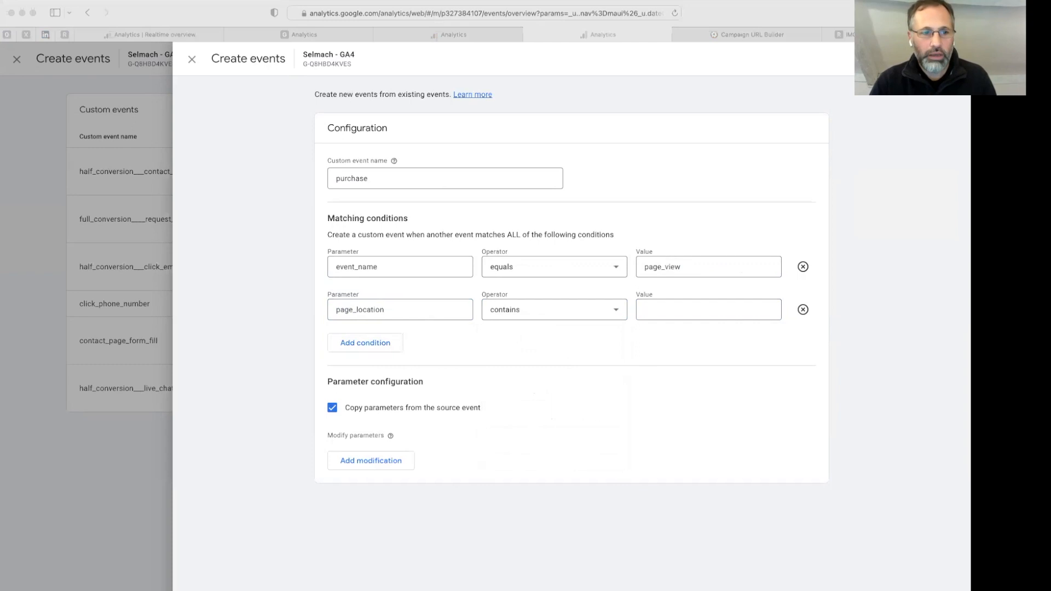
left_click(659, 308)
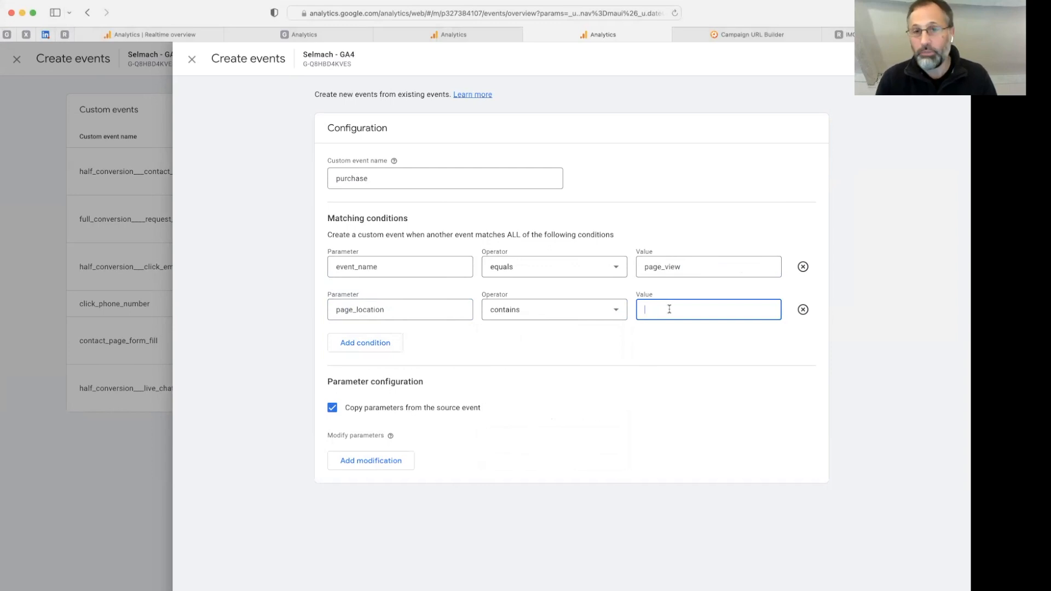
type("/checkout/order-received/")
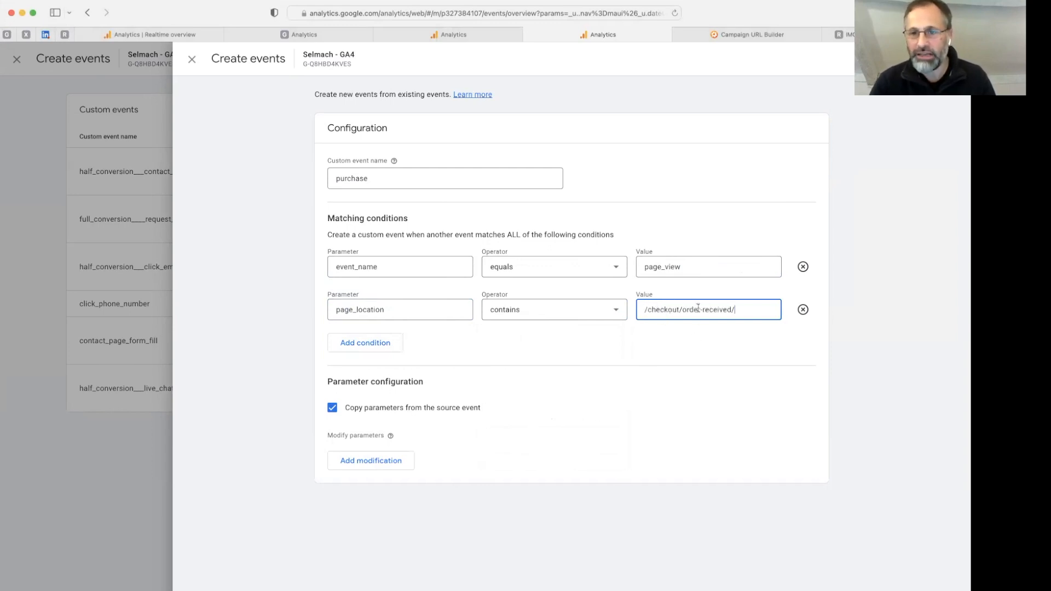
left_click(697, 373)
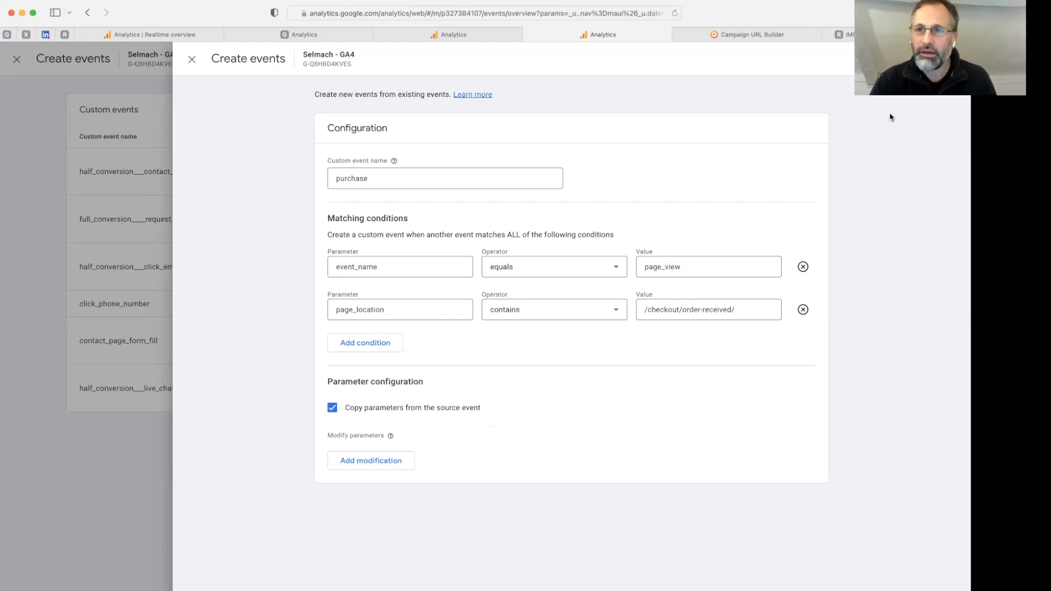
left_click(934, 59)
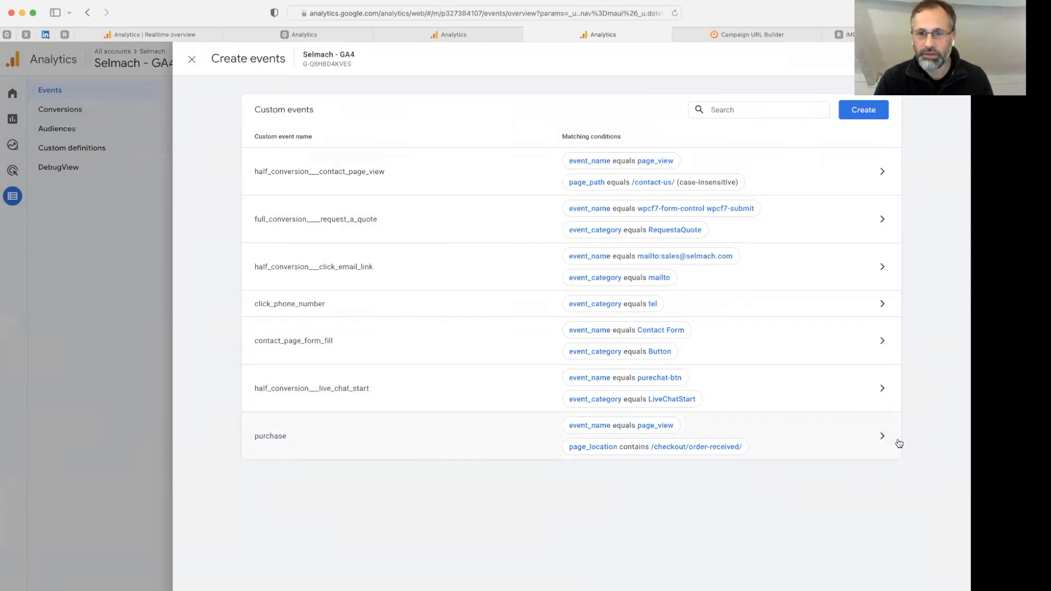
Add a new conversion event named purchase to the property's conversions and switch off its conversion marking
left_click(191, 61)
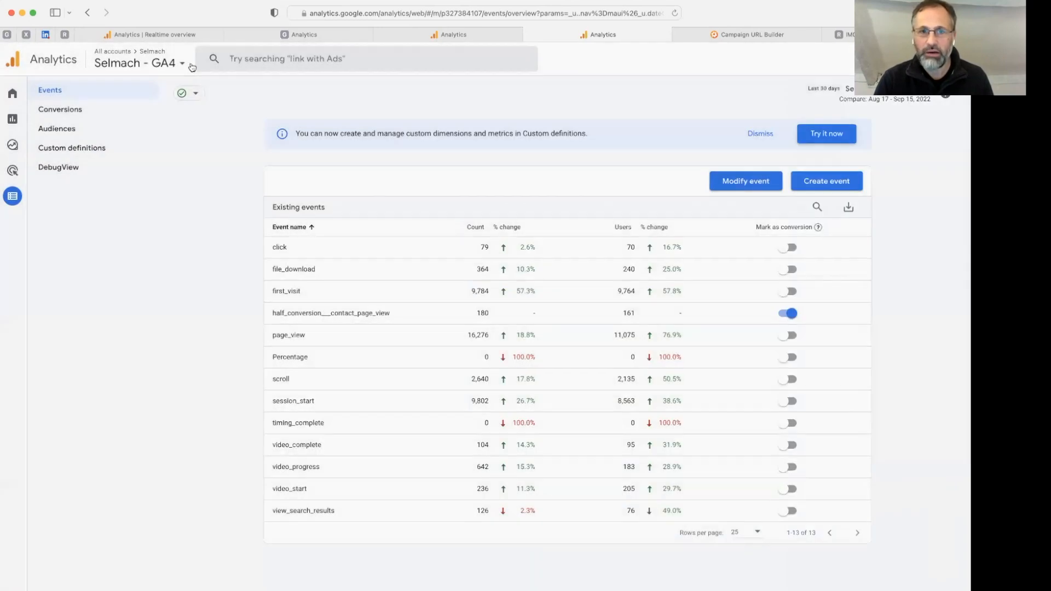
left_click(58, 107)
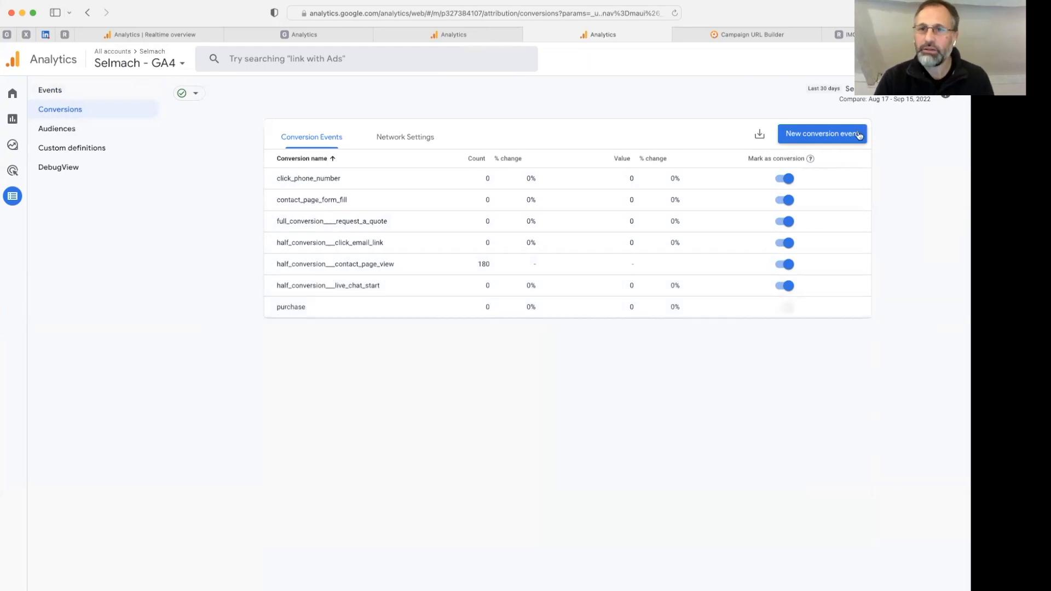
left_click(833, 137)
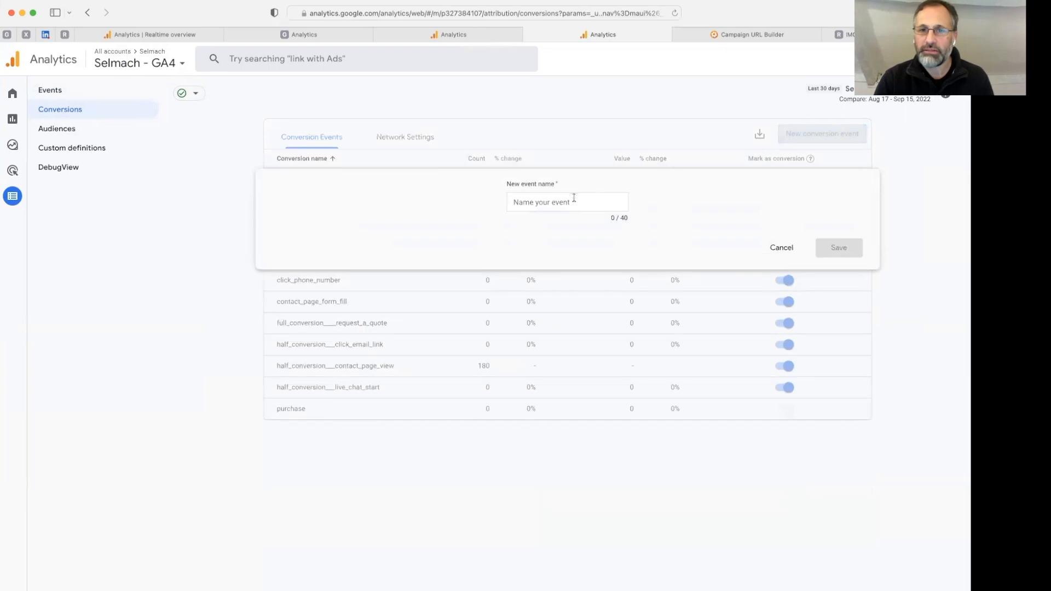
type("purchase")
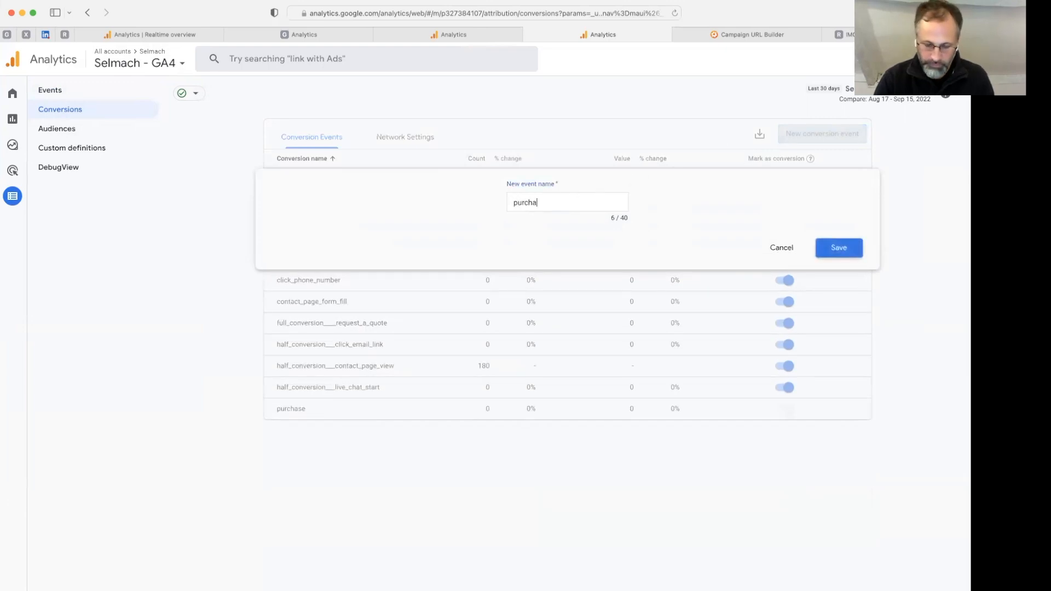
left_click_drag(549, 203, 493, 205)
left_click(852, 256)
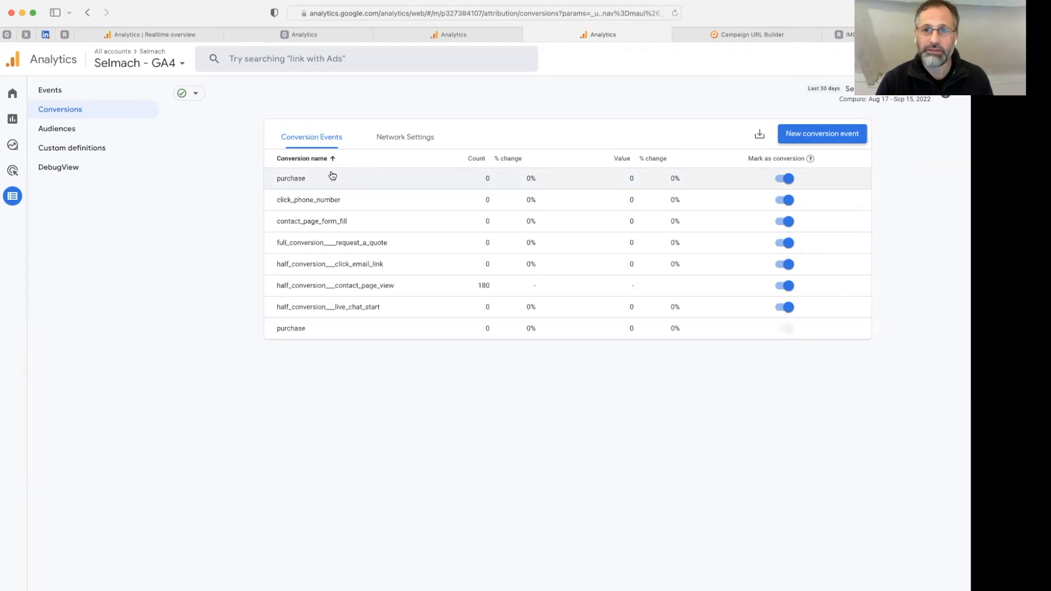
left_click(785, 178)
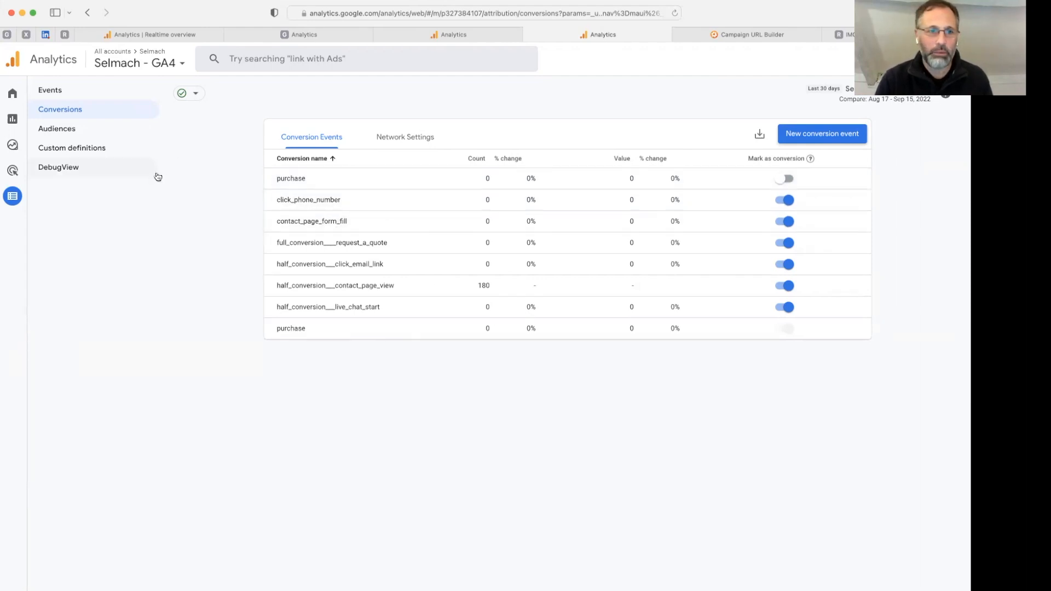
Create a blank exploration and name it Landing pages
mouse_move(30, 481)
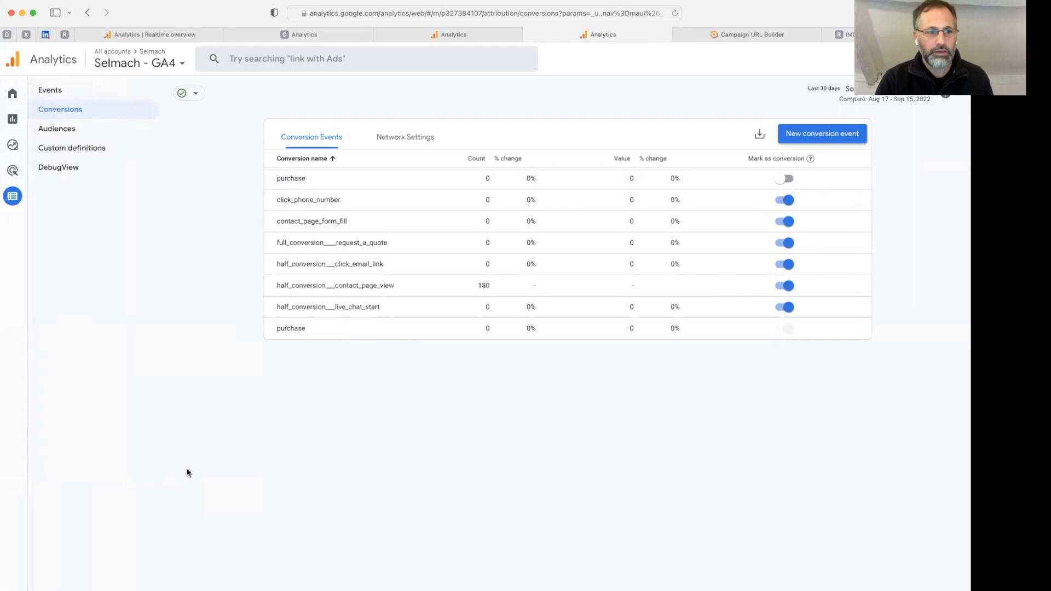
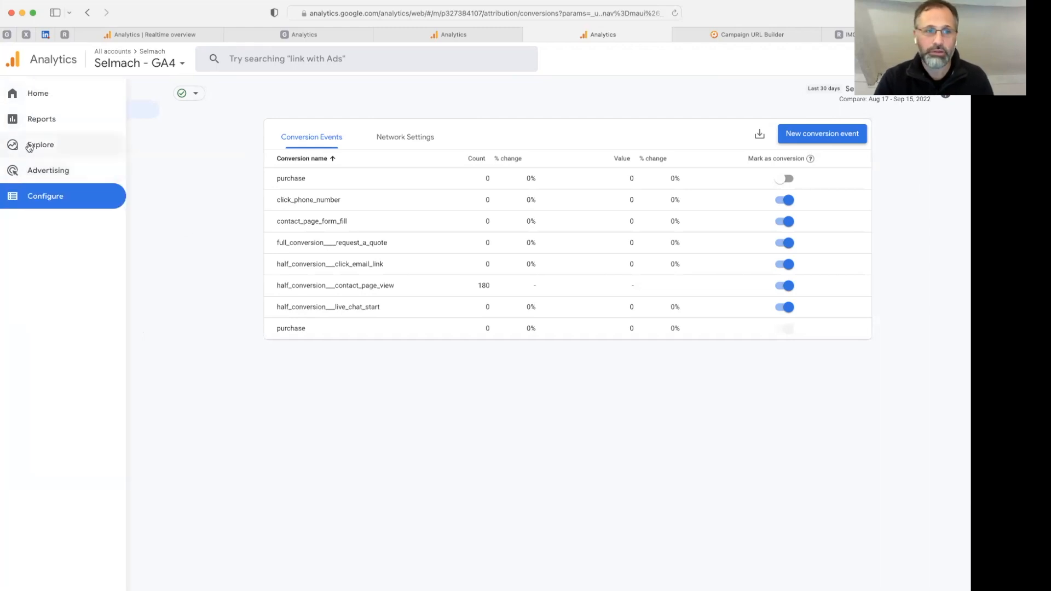
left_click(39, 146)
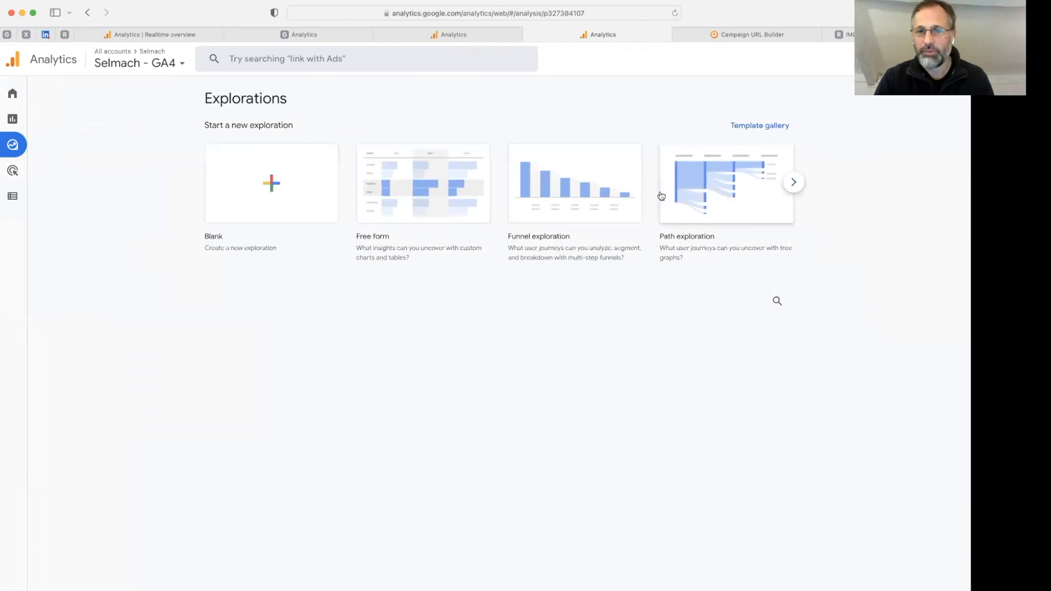
left_click(270, 194)
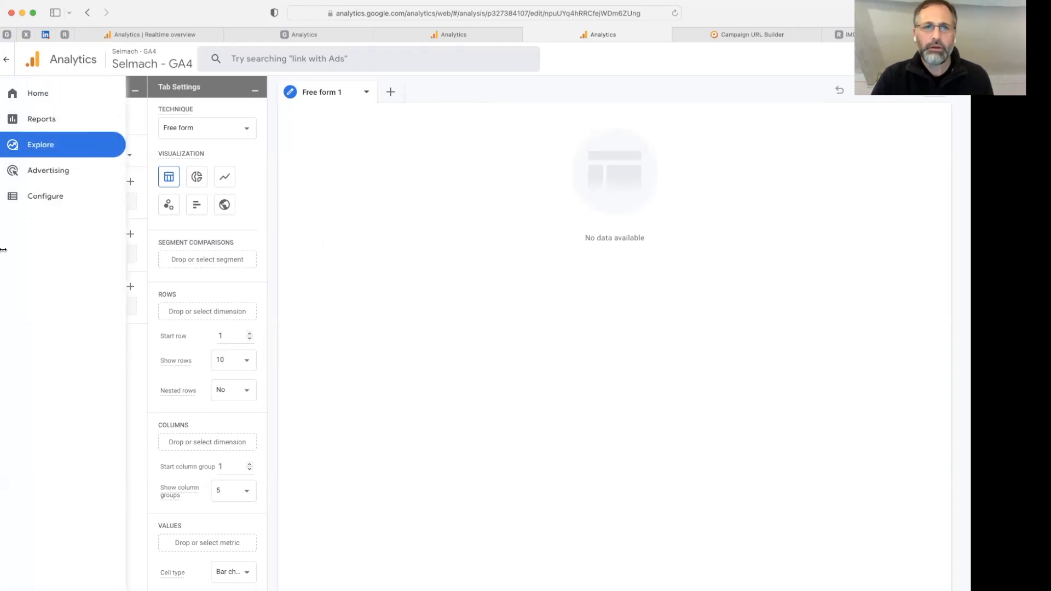
double_click(75, 123)
triple_click(69, 124)
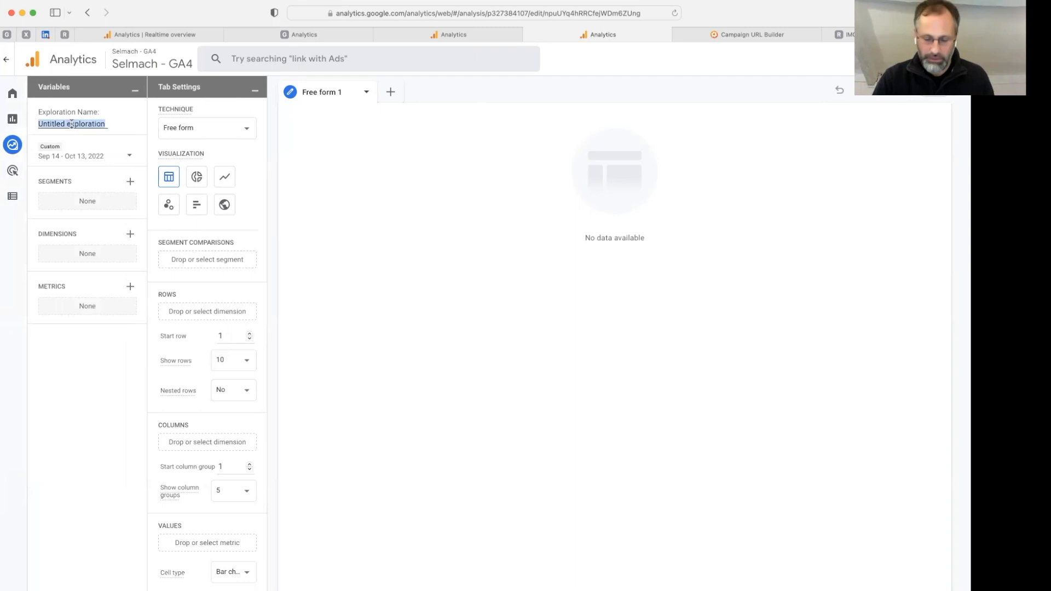
type("La")
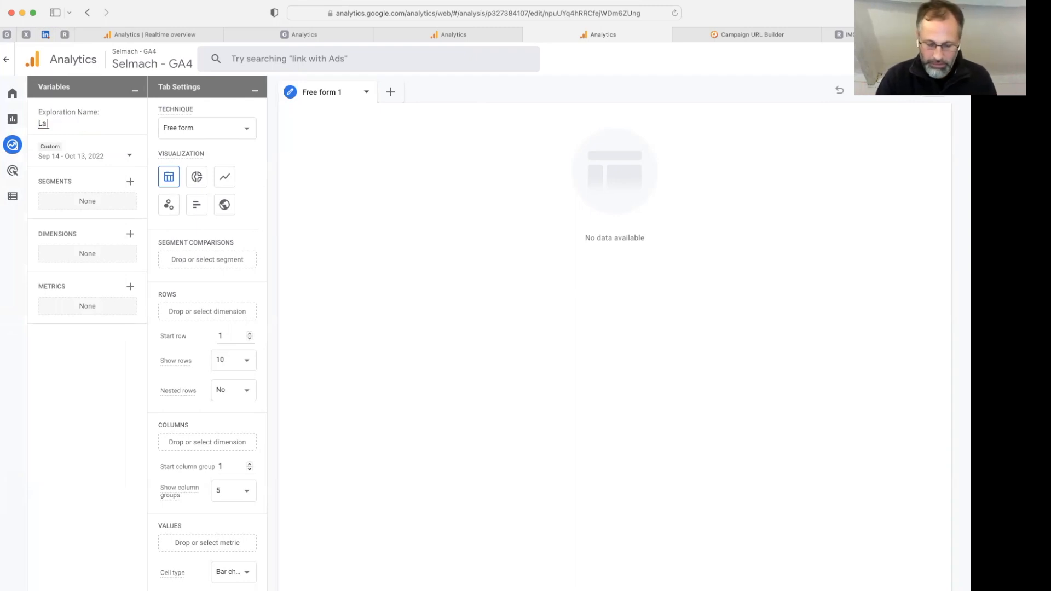
type("nding pages")
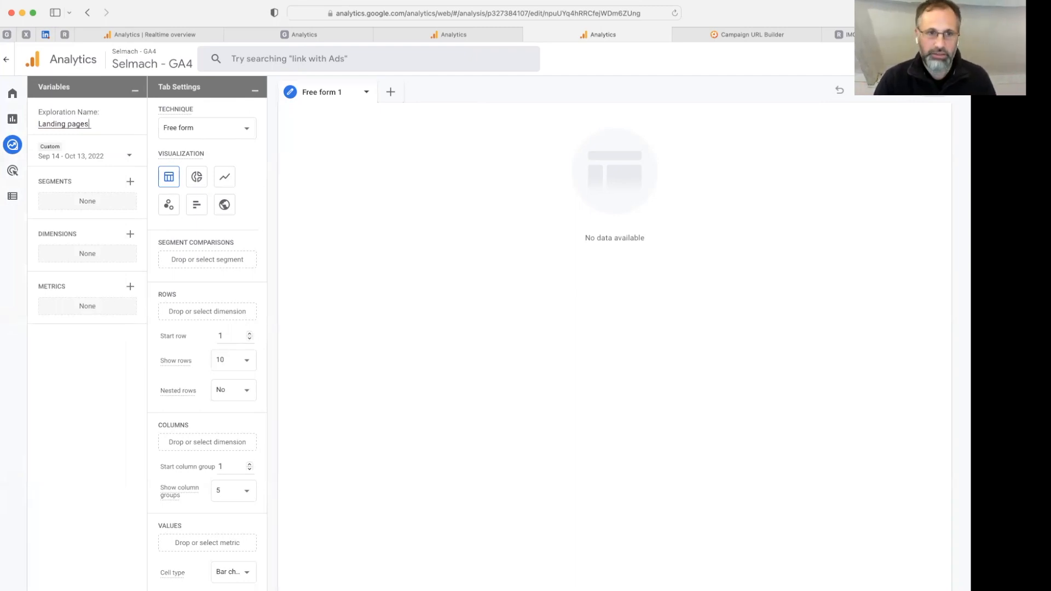
Find the Page location dimension and import it into the Landing pages exploration
left_click(130, 238)
left_click(433, 64)
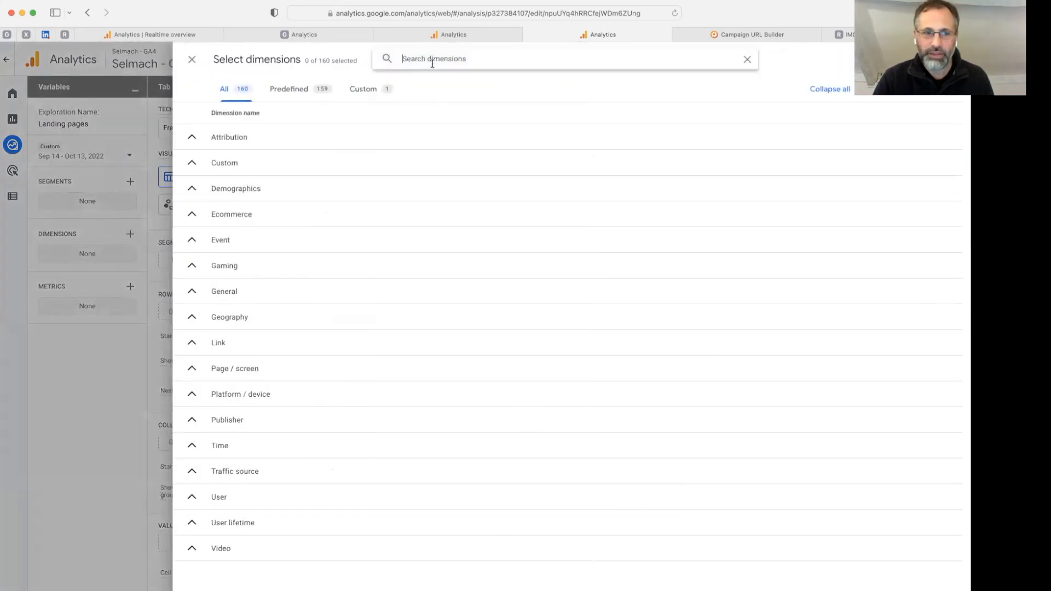
type("page")
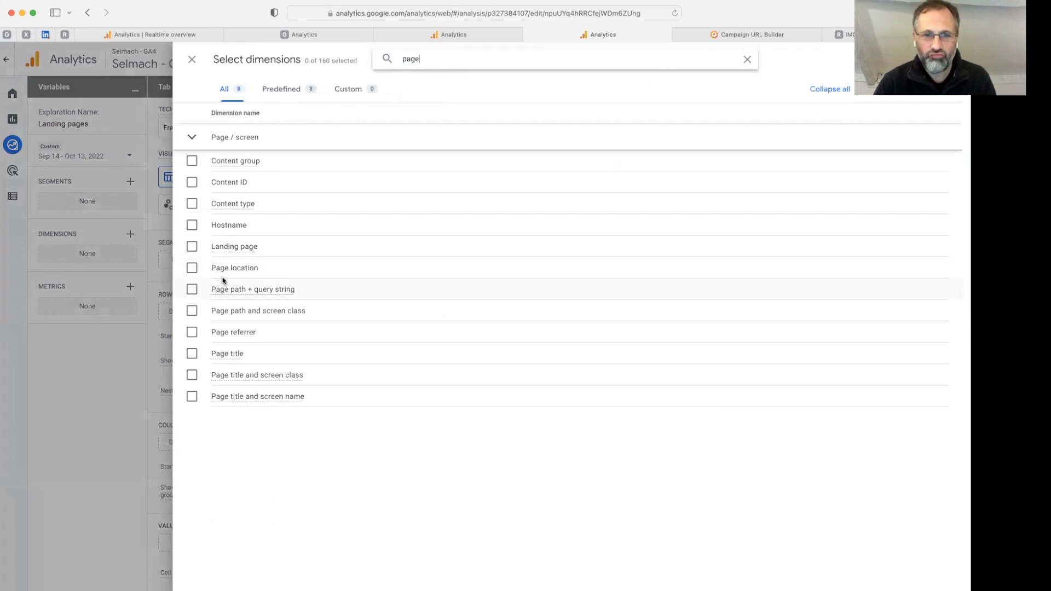
left_click(191, 268)
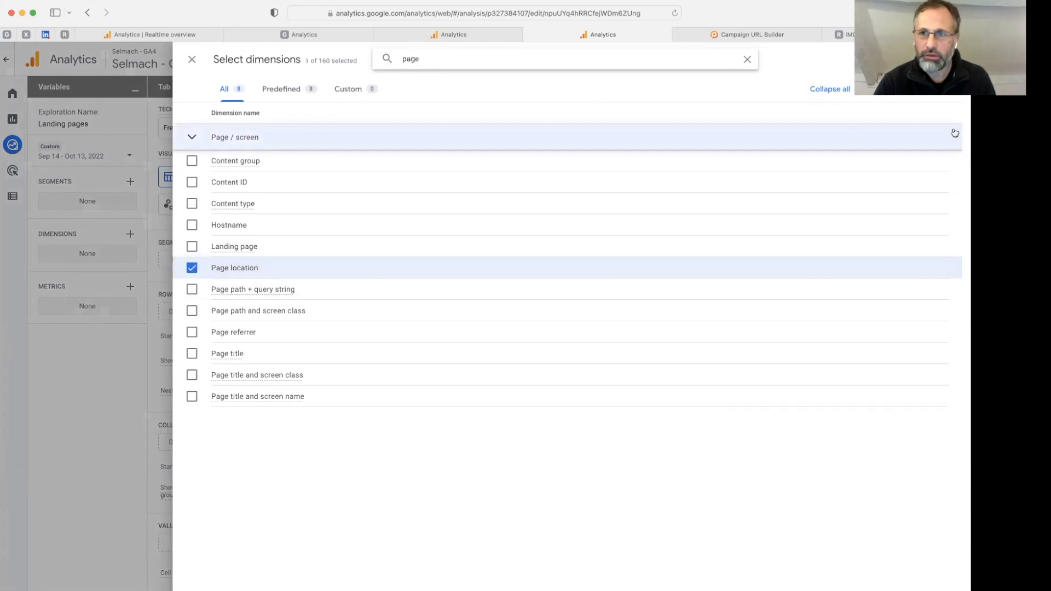
left_click(936, 60)
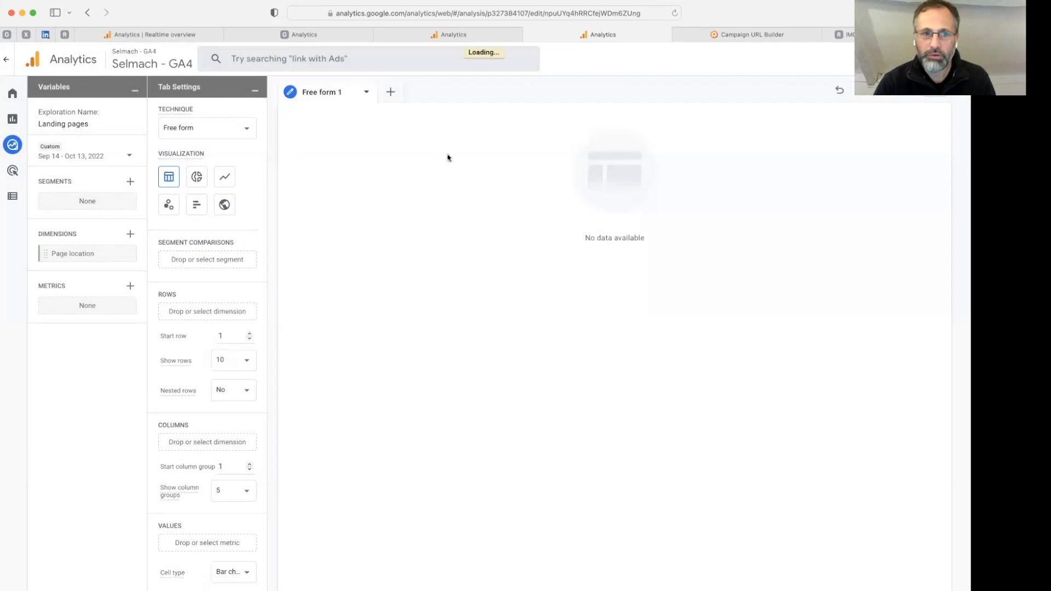
Find the Entrances and Exits metrics and import both into the Landing pages exploration
left_click(130, 286)
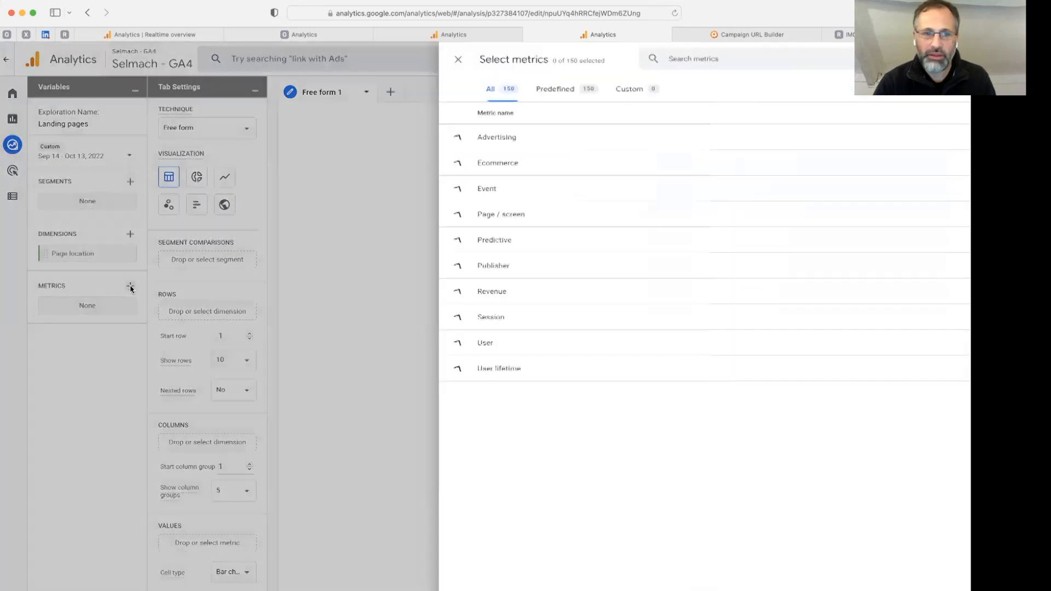
left_click(487, 59)
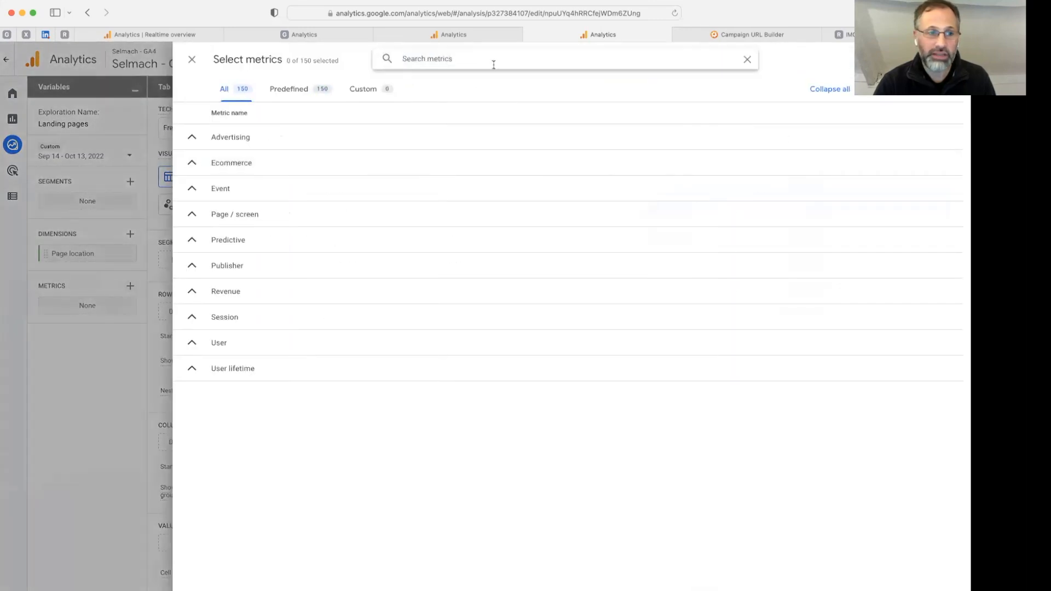
type("exits")
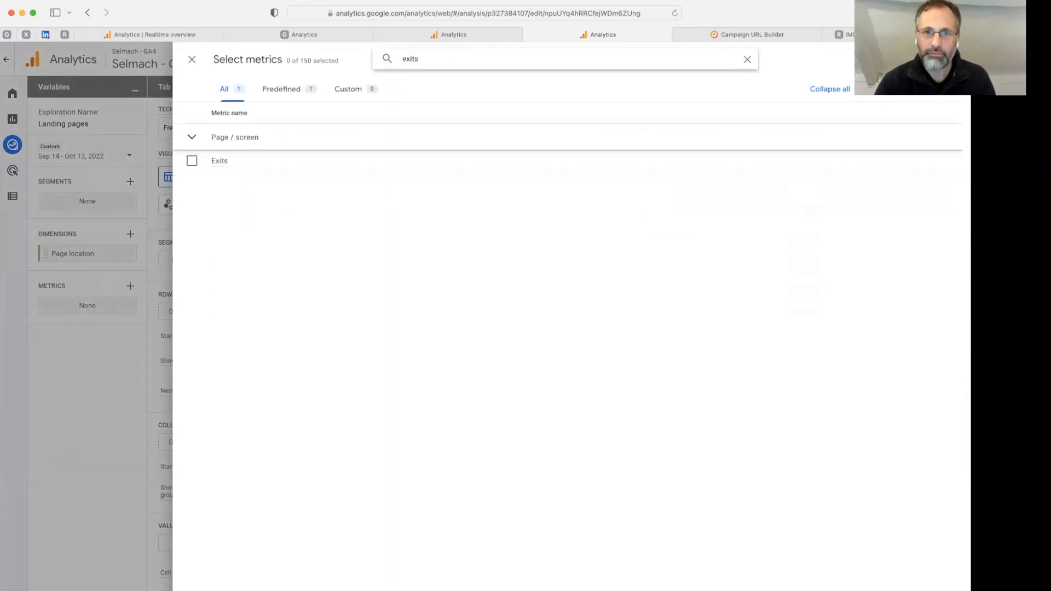
key("super+a")
type("entrances")
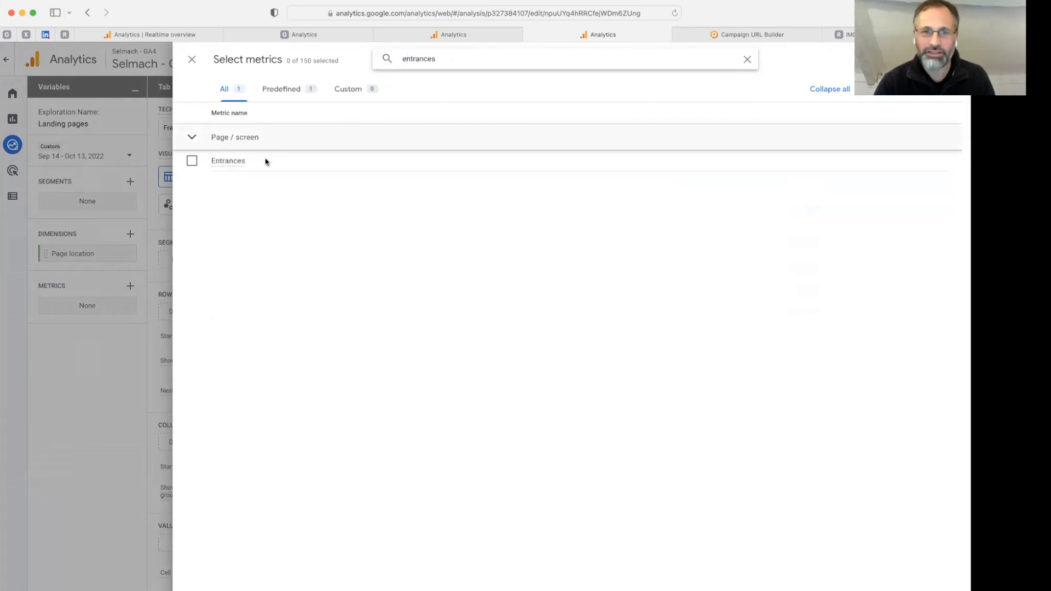
left_click(191, 160)
left_click_drag(448, 59, 403, 59)
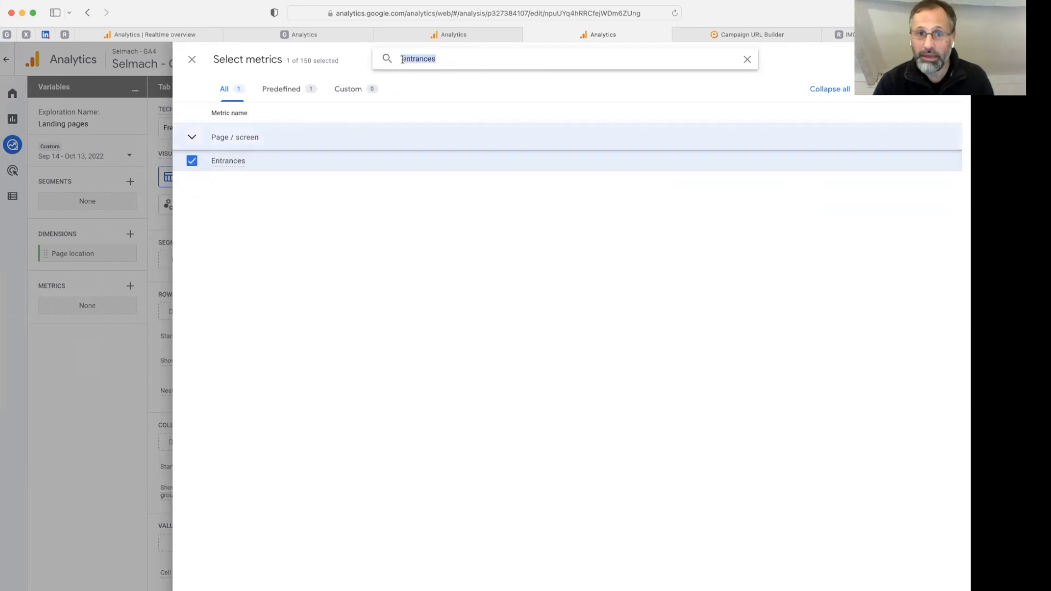
type("exits")
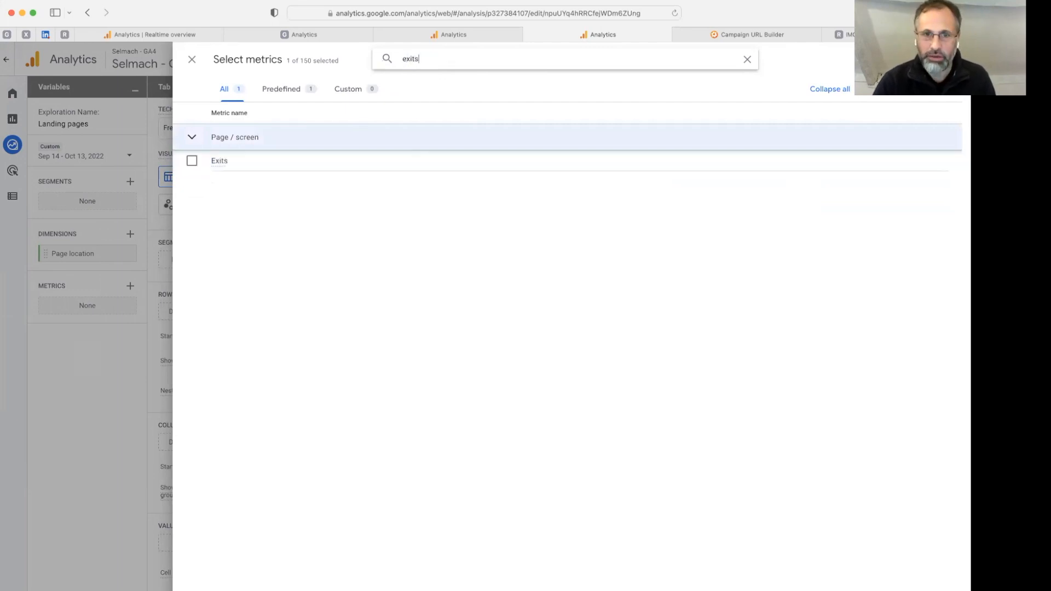
left_click(192, 160)
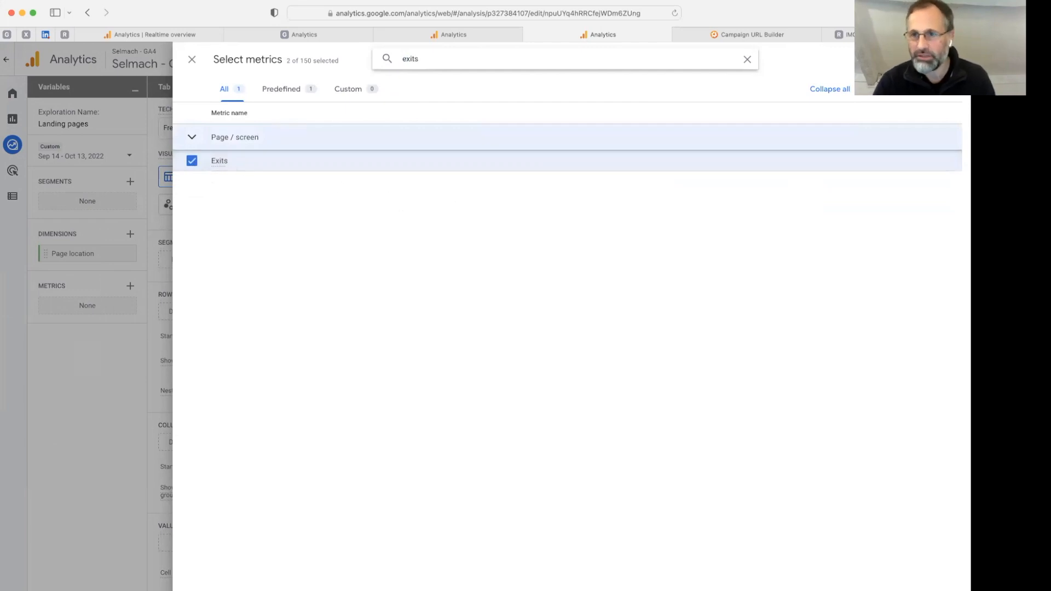
left_click(940, 60)
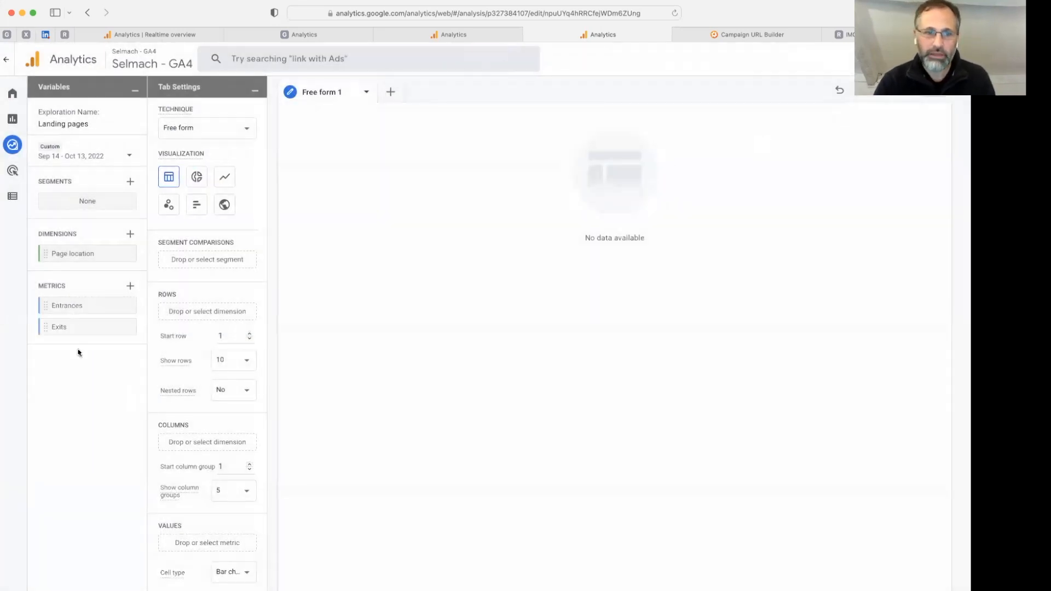
Set the exploration's date range to Last 30 days
left_click(129, 157)
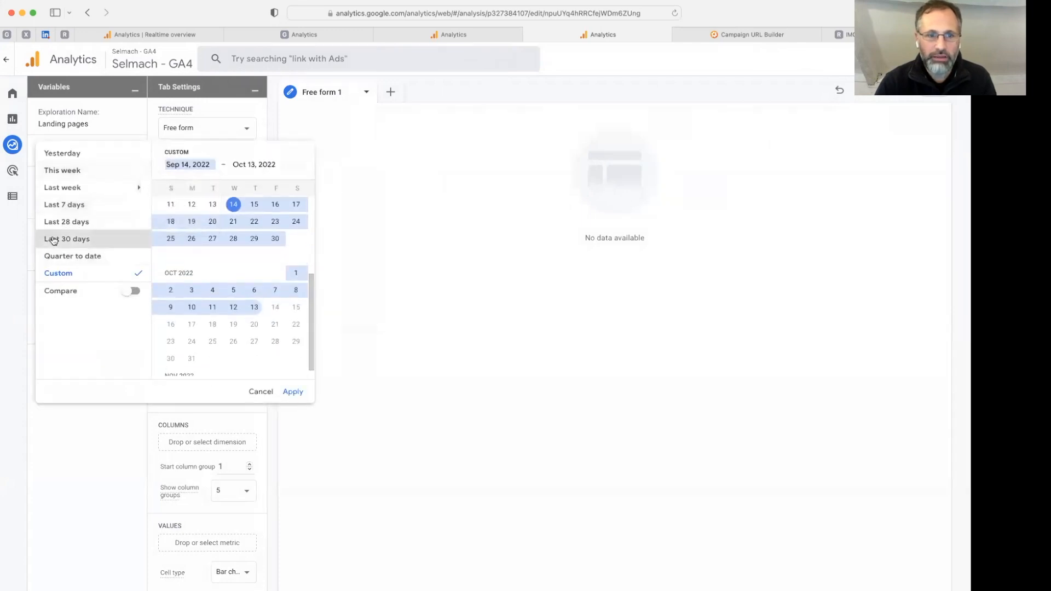
left_click(62, 239)
left_click(293, 392)
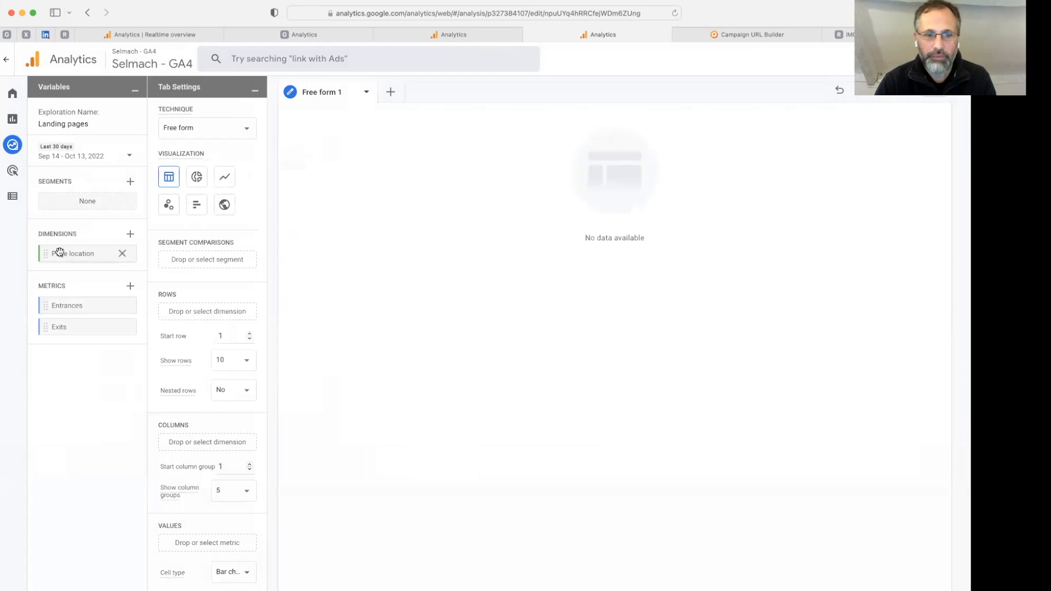
Build the free-form table with Page location as rows and Entrances and Exits as values
left_click_drag(59, 252, 196, 311)
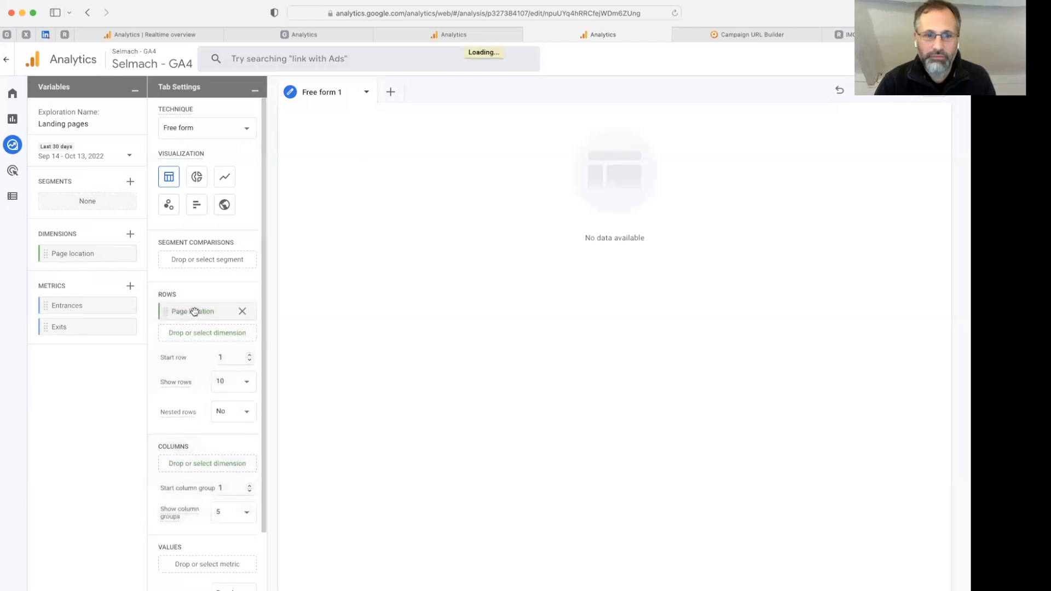
left_click_drag(66, 305, 207, 565)
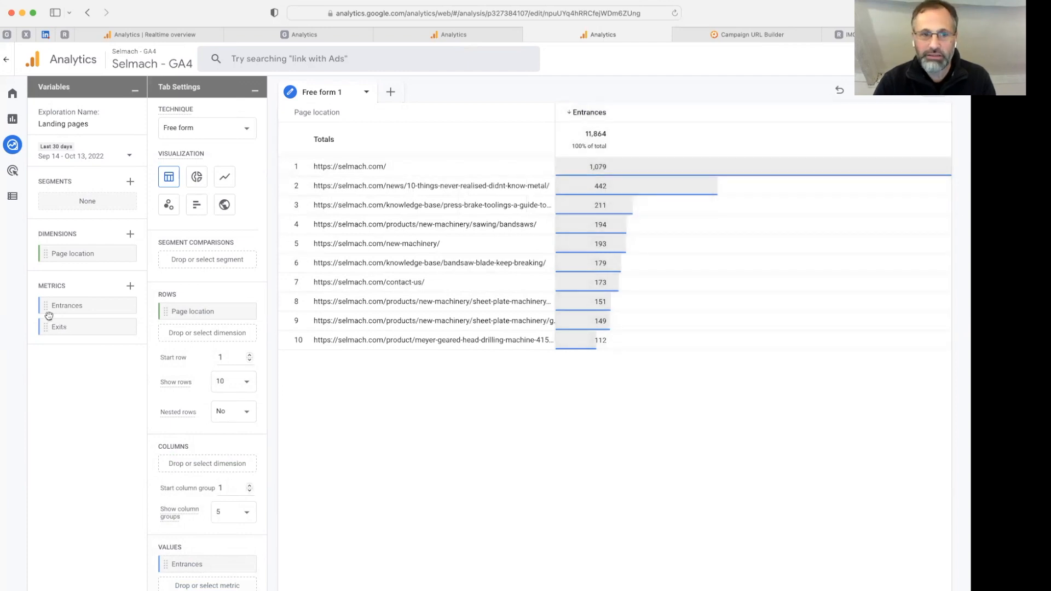
left_click_drag(64, 329, 204, 585)
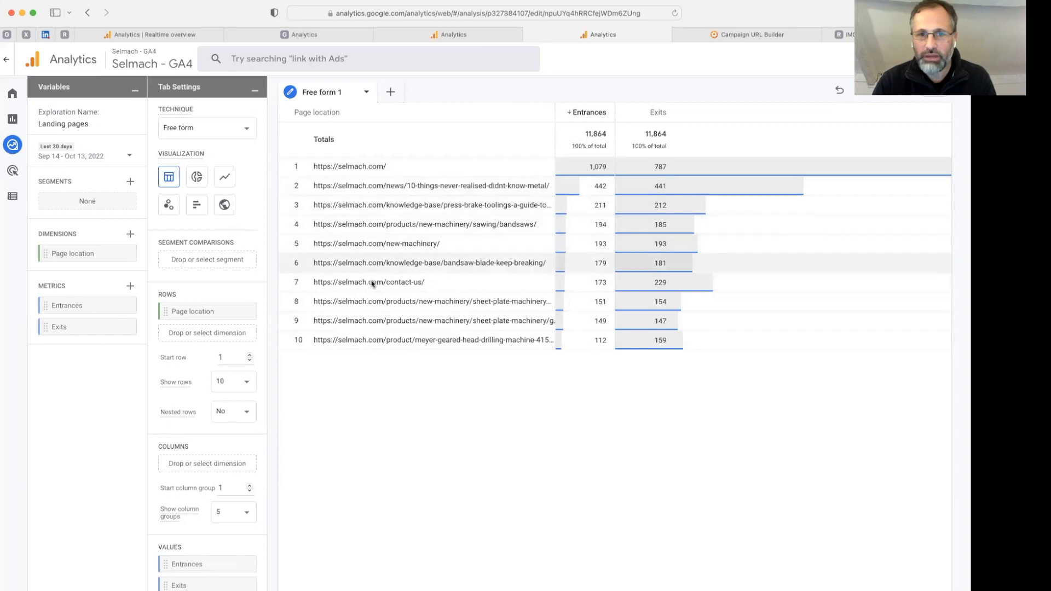
Replace the Page location dimension in the exploration's variables with Page path and screen class
left_click(122, 254)
left_click(131, 234)
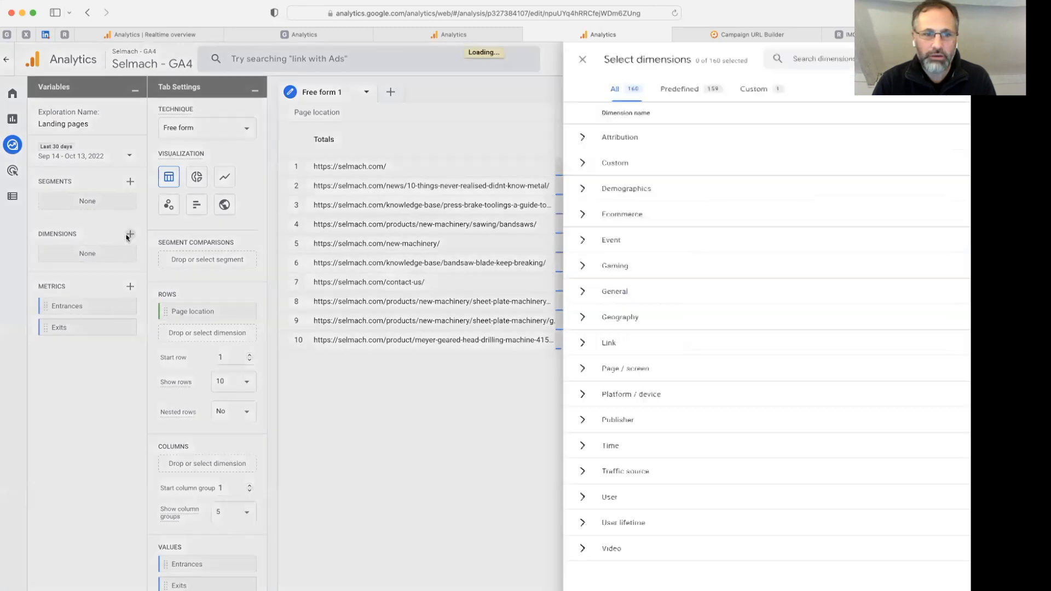
left_click(496, 54)
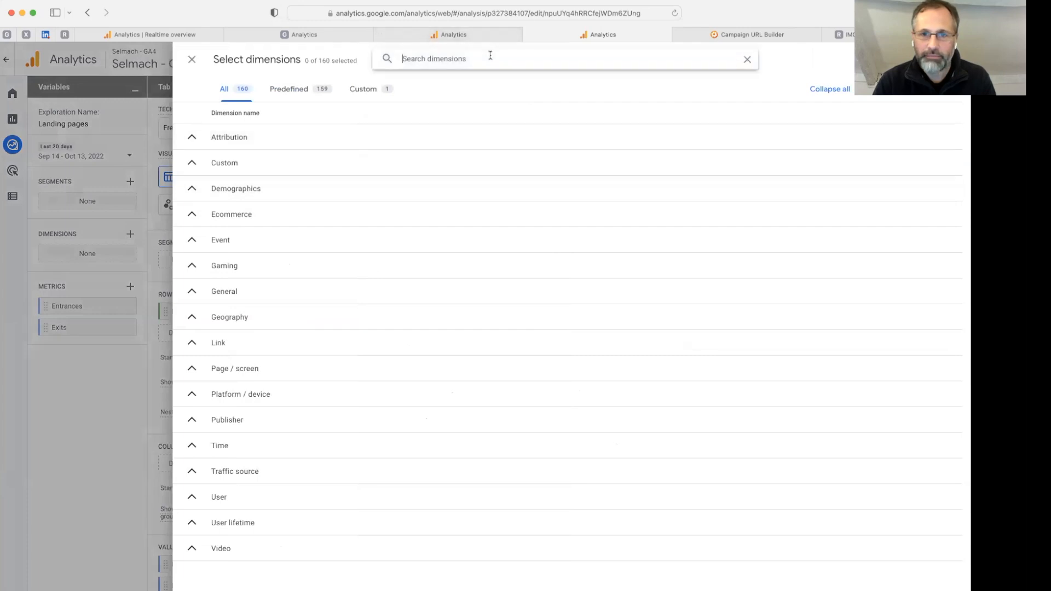
type("page pa")
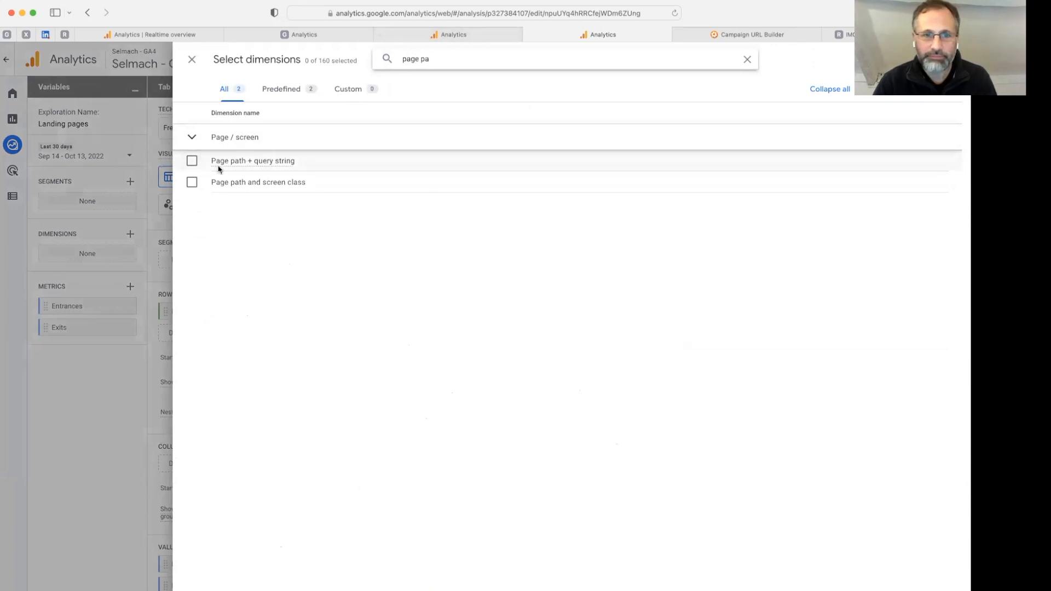
left_click(192, 184)
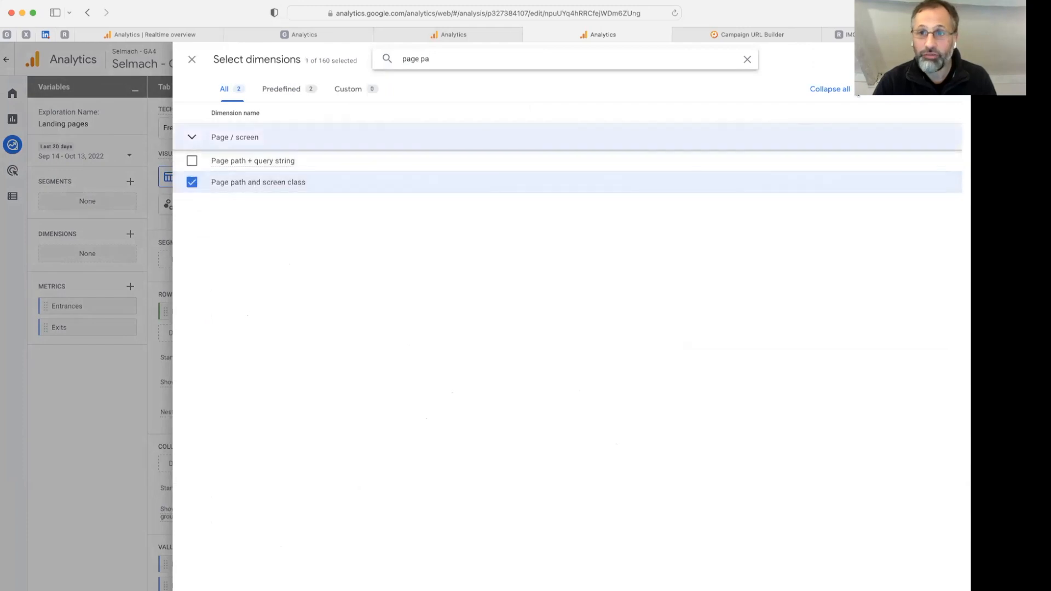
left_click(934, 59)
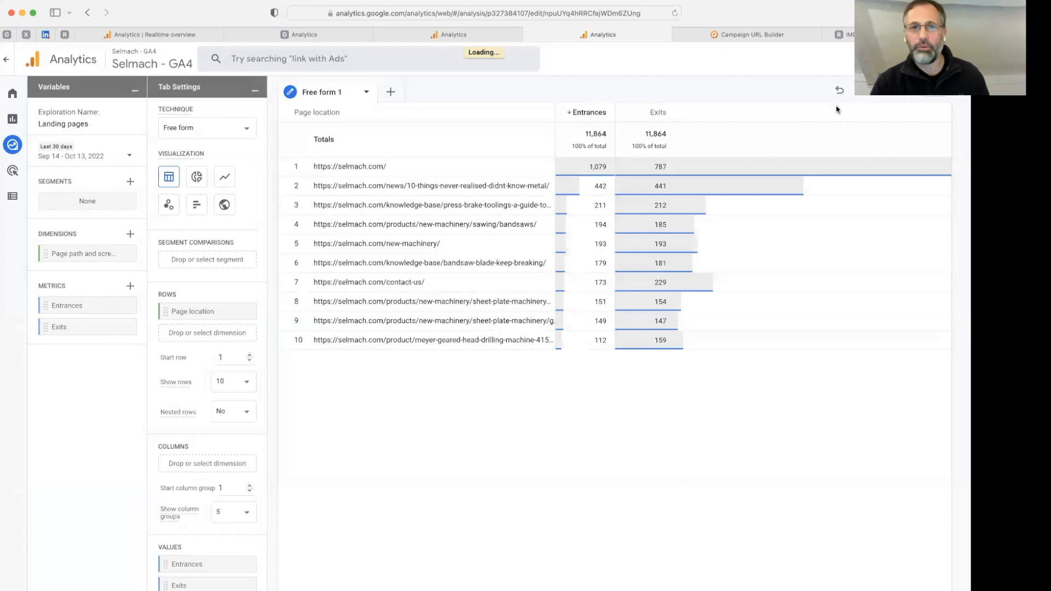
Add Page path and screen class to the table's rows and remove Page location from them
mouse_move(109, 258)
left_click_drag(110, 258, 276, 345)
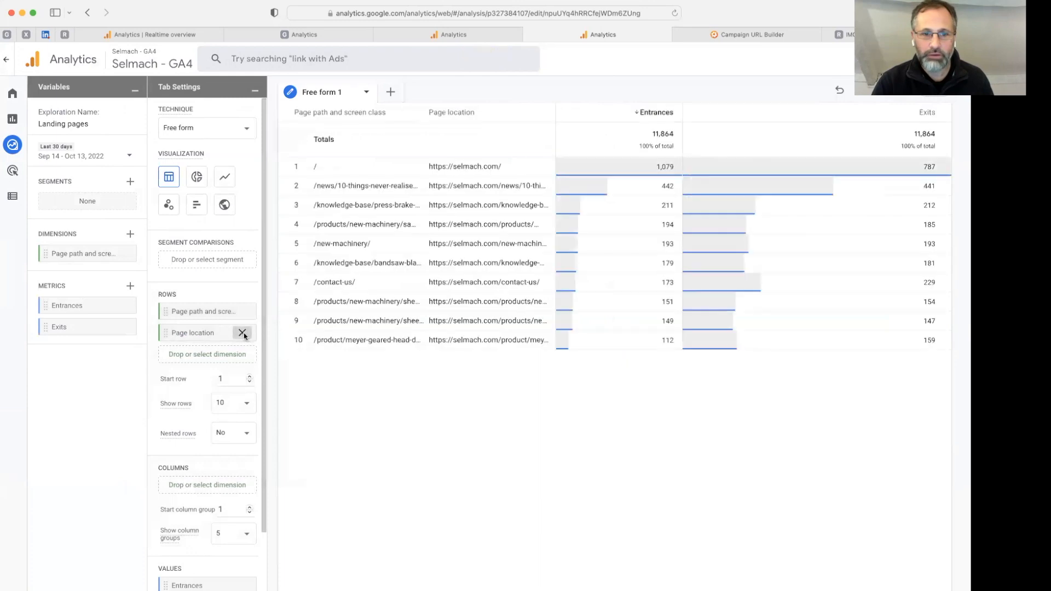
left_click(241, 334)
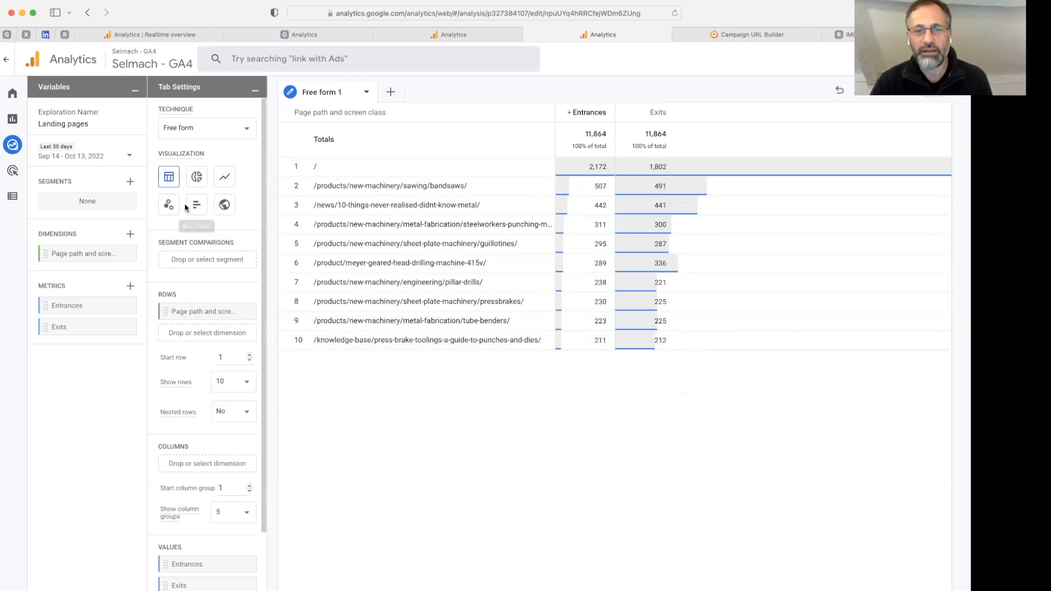
View the exploration as a donut chart and return it to the table visualization
left_click(193, 188)
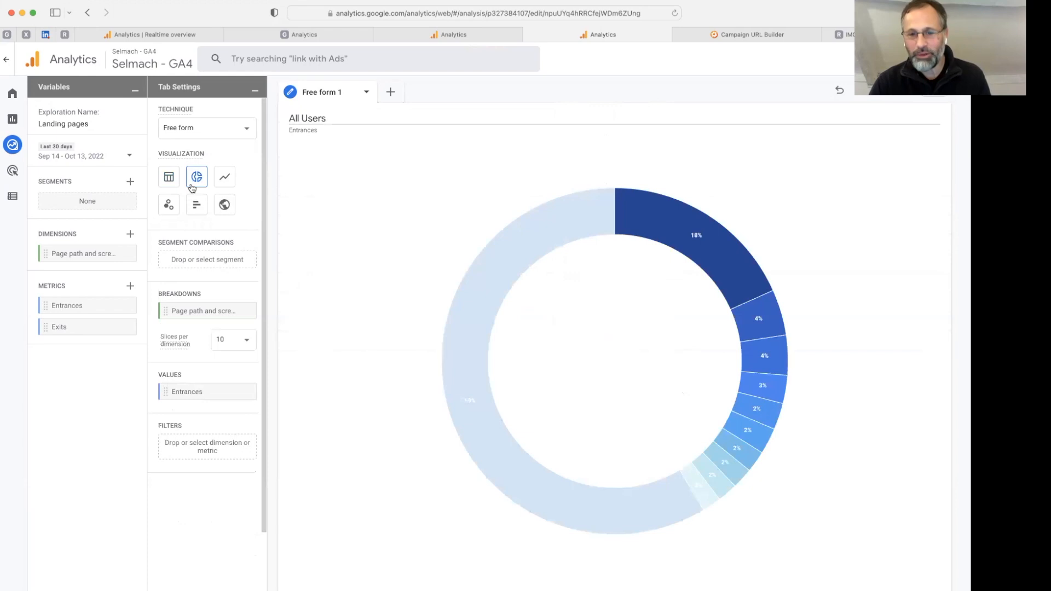
left_click(171, 181)
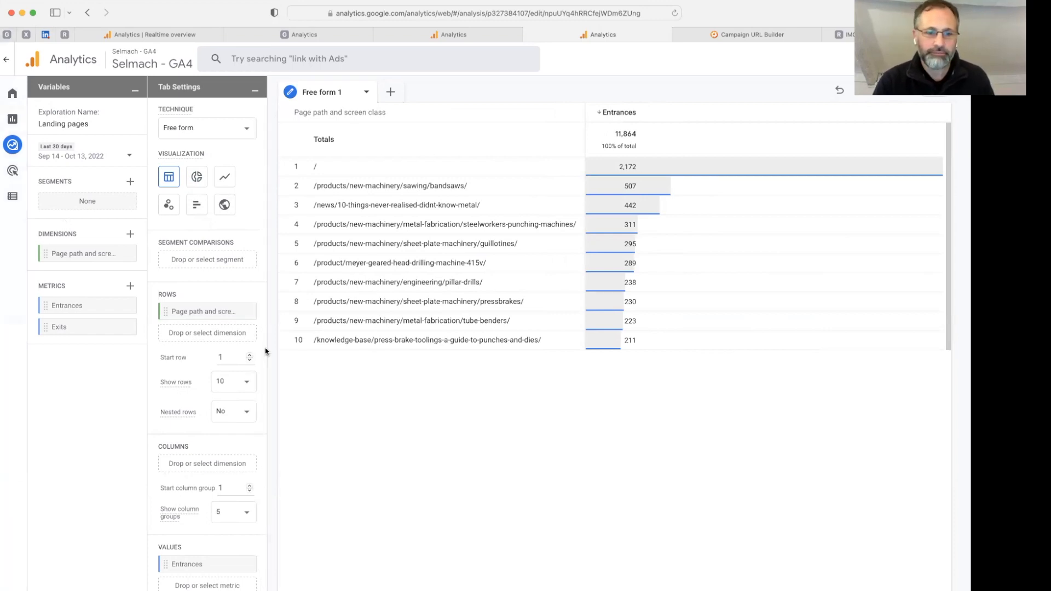
Reopen Landing pages from the explorations list, return to the list and check the actions available for that exploration
left_click(49, 146)
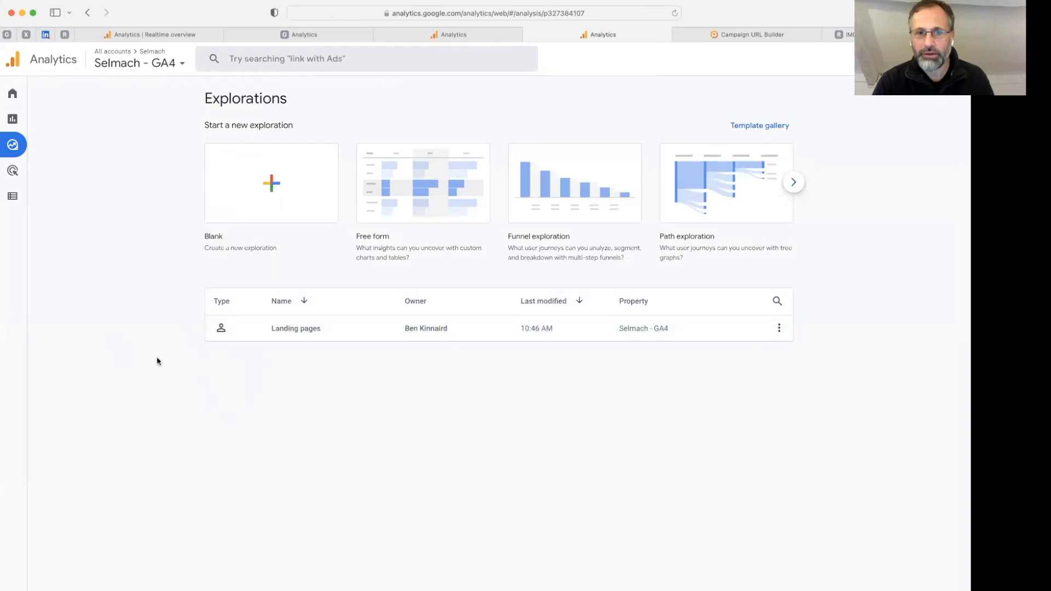
left_click(258, 338)
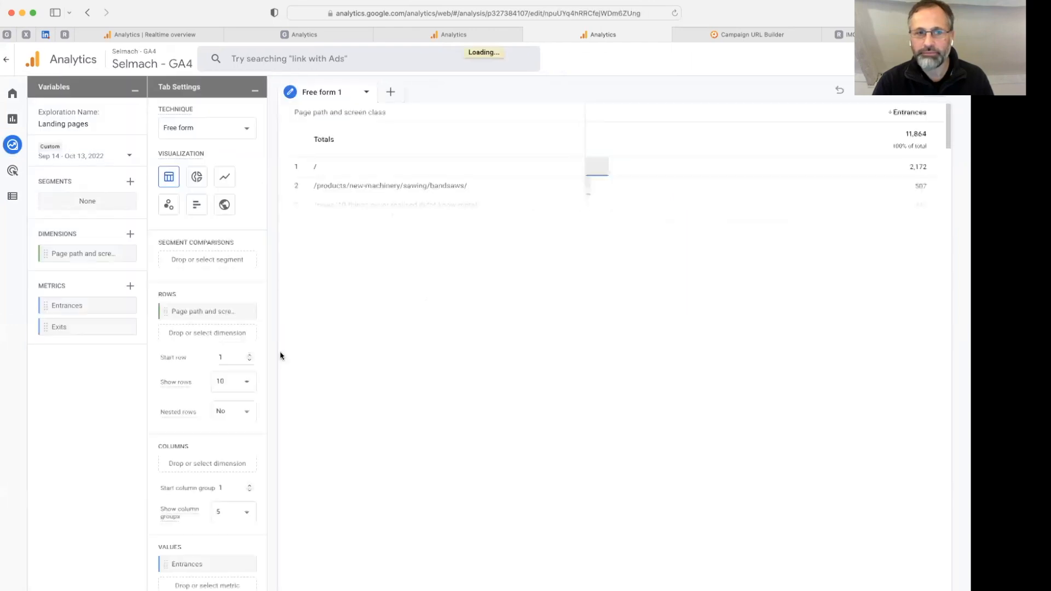
left_click(13, 144)
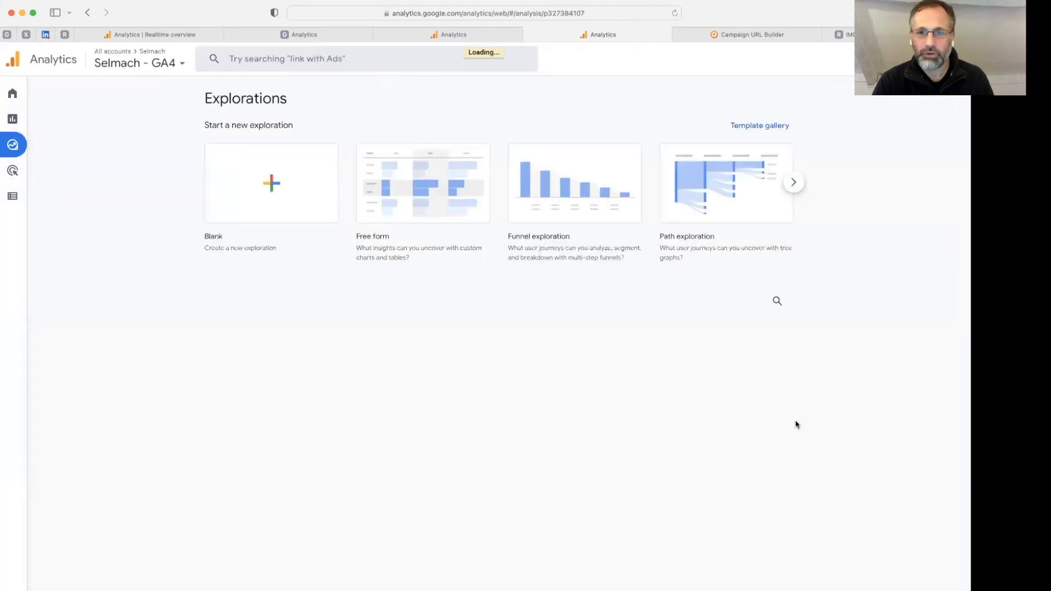
left_click(780, 329)
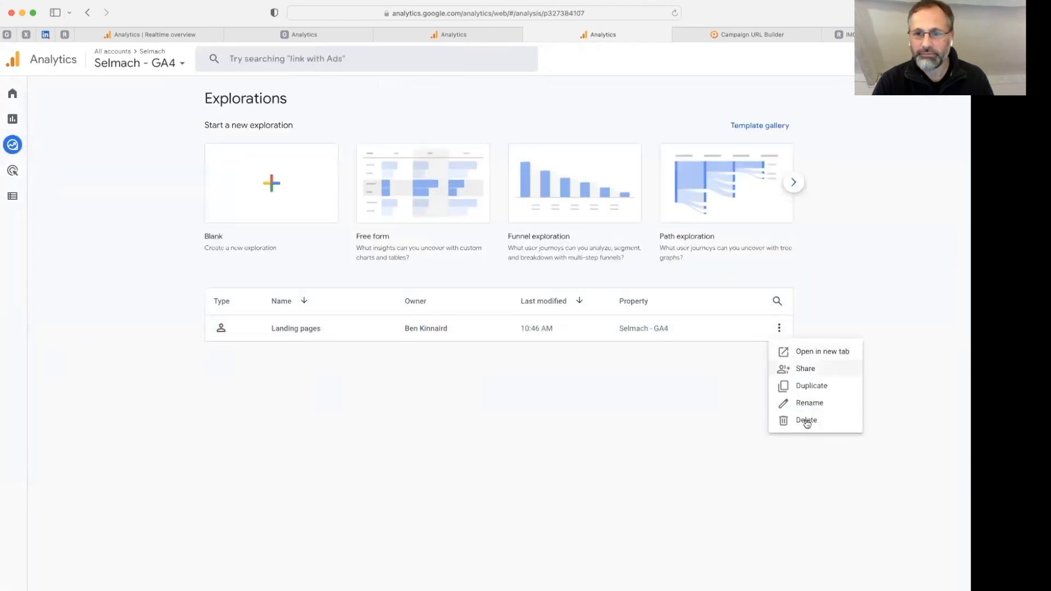
left_click(737, 423)
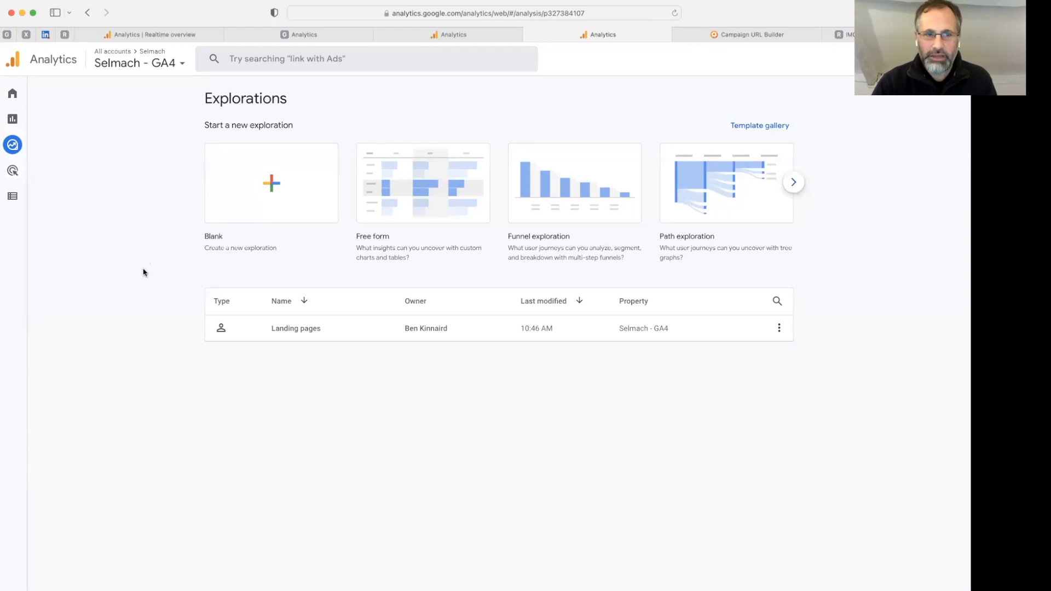
Open the Traffic acquisition report among the life cycle reports
left_click(13, 119)
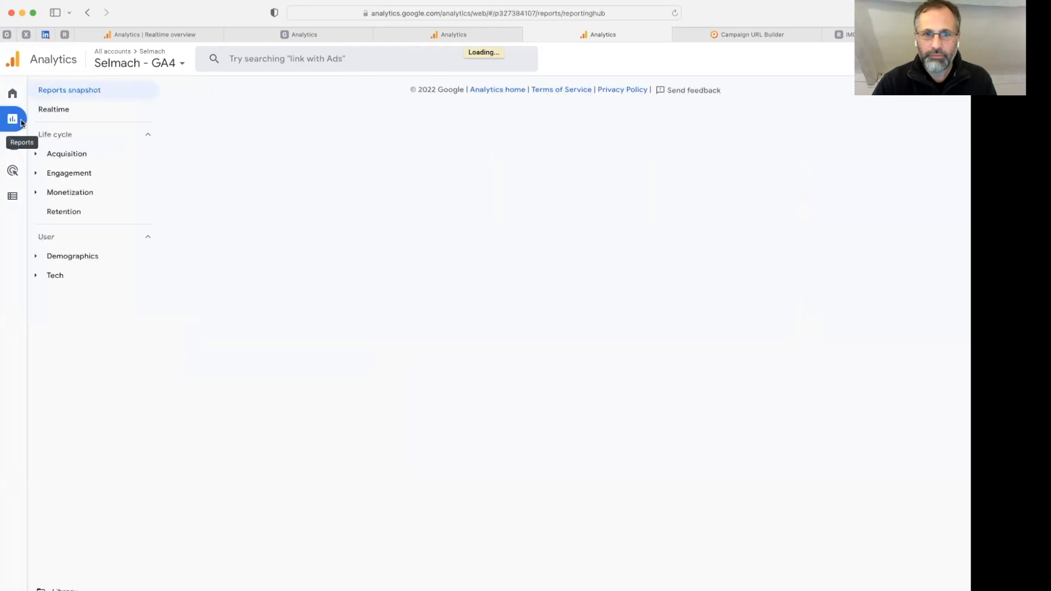
left_click(66, 155)
left_click(97, 214)
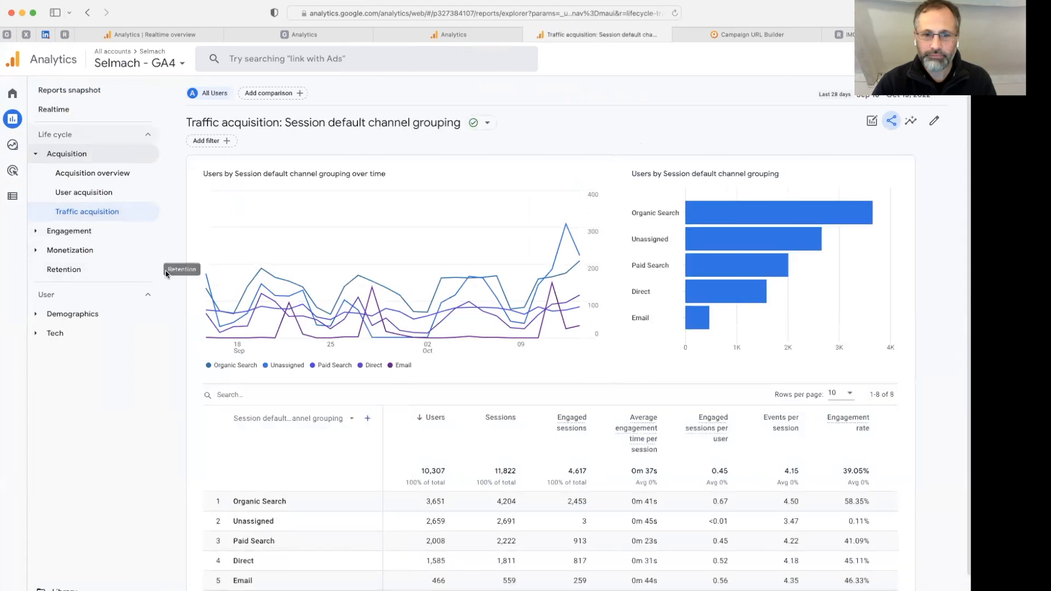
Change the Traffic acquisition table's primary dimension to Session campaign
scroll(534, 403, "down", 2)
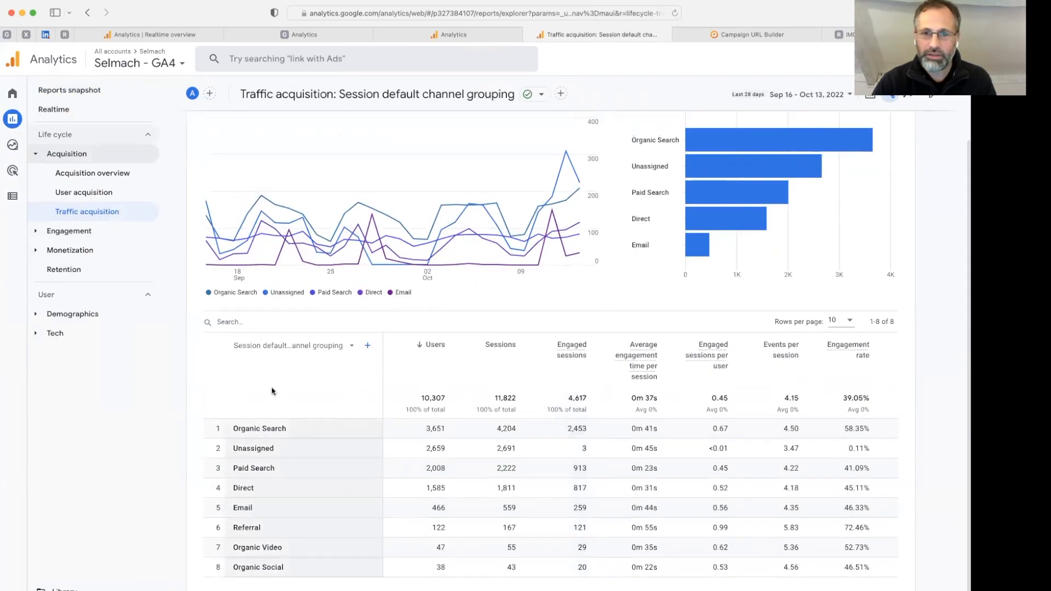
left_click(253, 348)
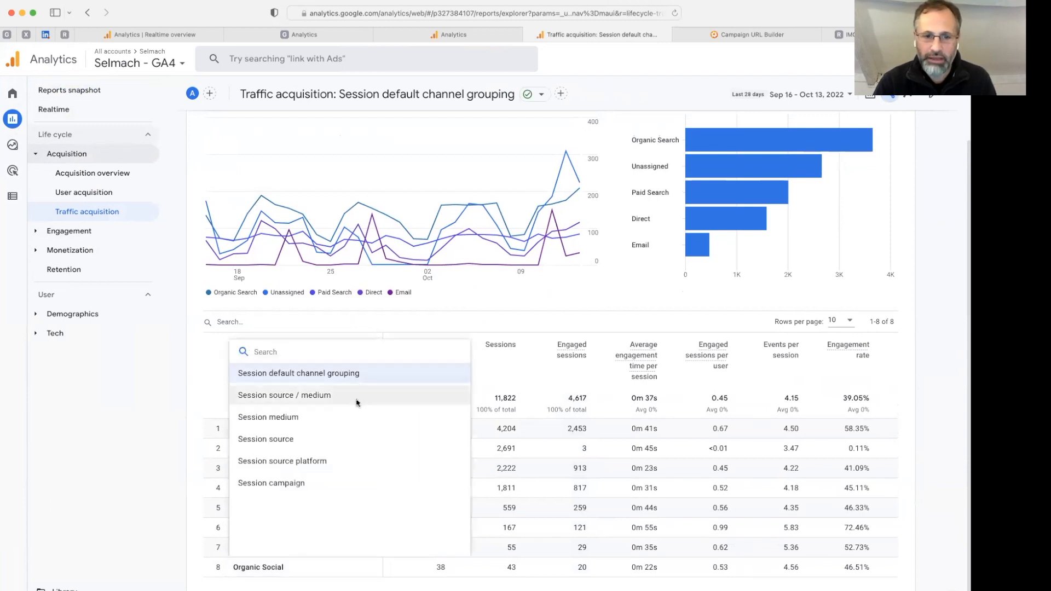
left_click(281, 485)
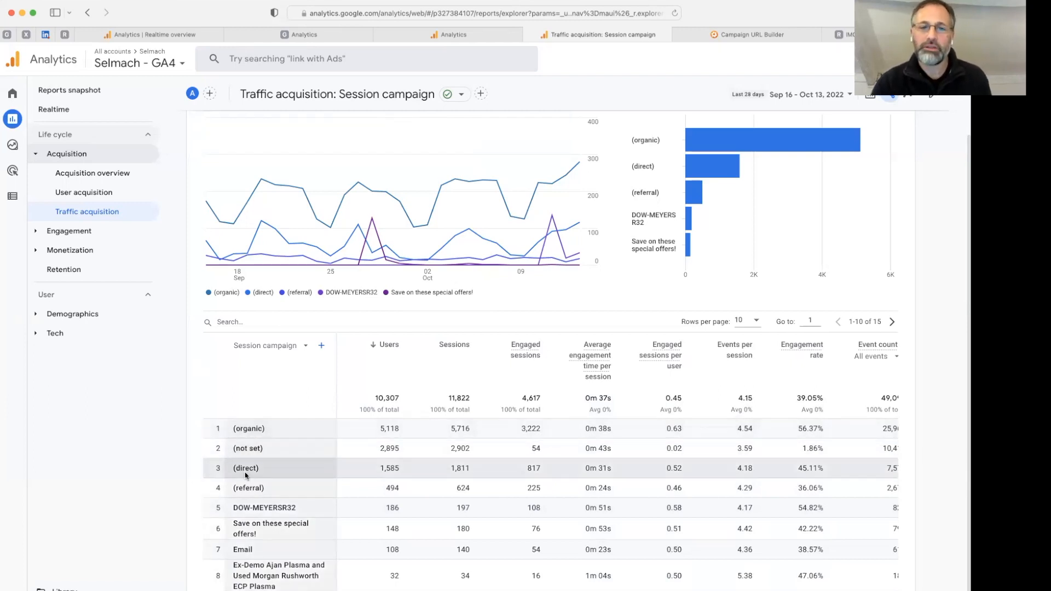
Add First user source as the campaign table's secondary dimension and check the engagement, event, conversion and revenue columns
scroll(276, 434, "down", 2)
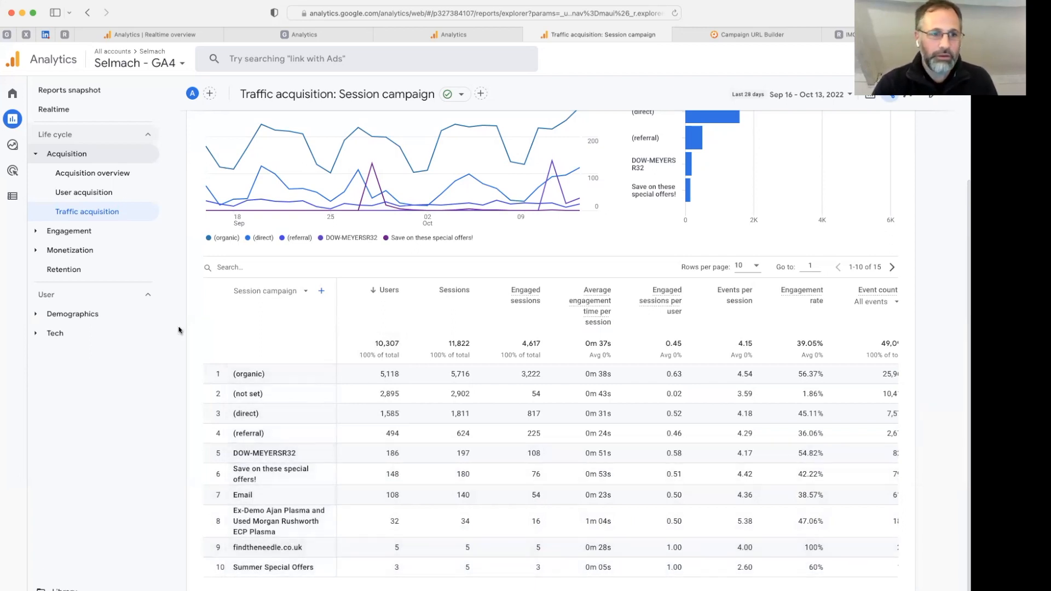
left_click(322, 292)
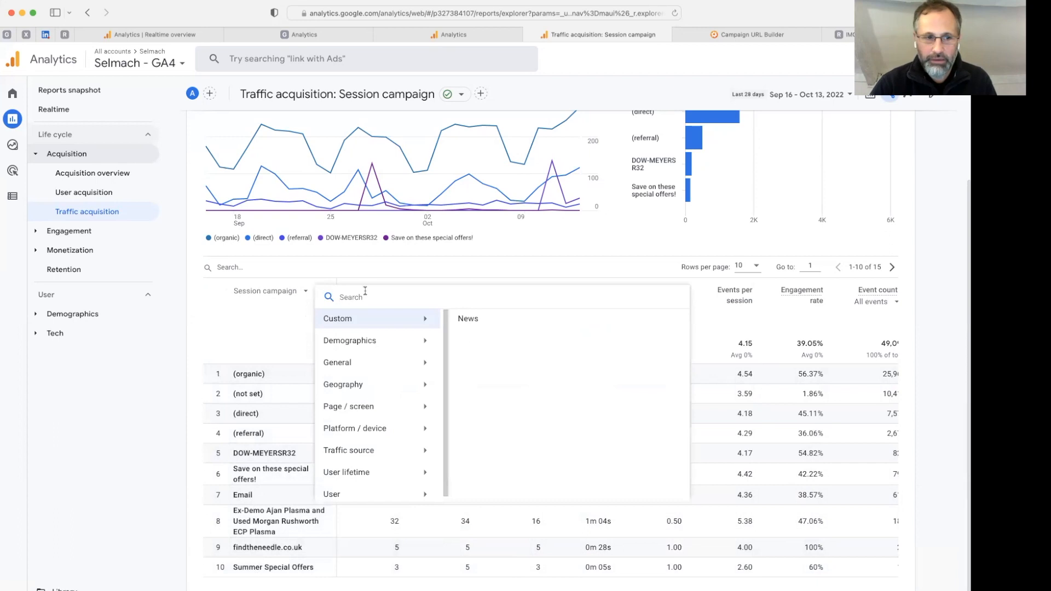
type("source")
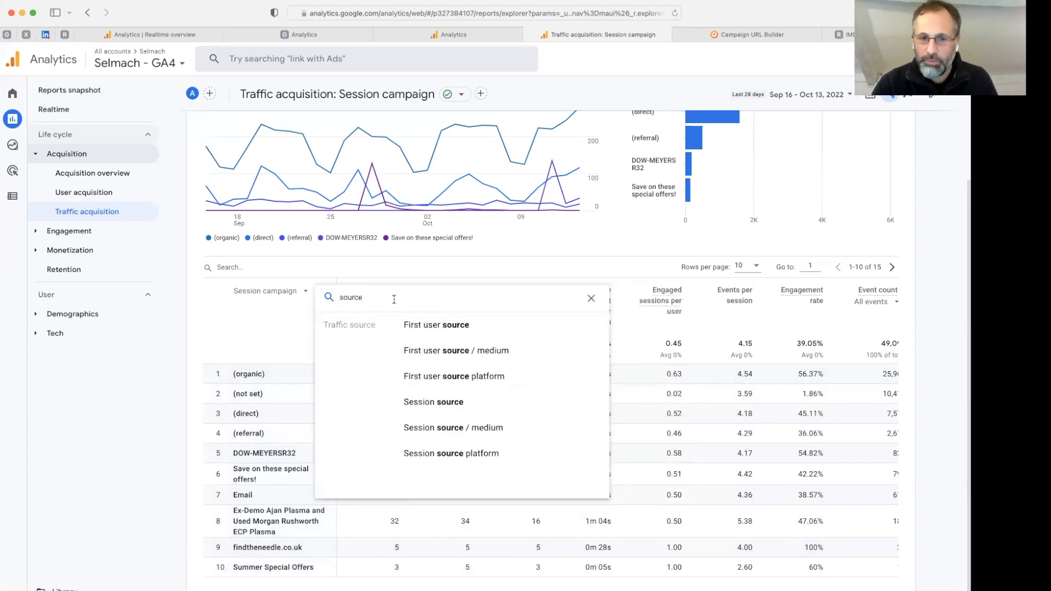
left_click(433, 330)
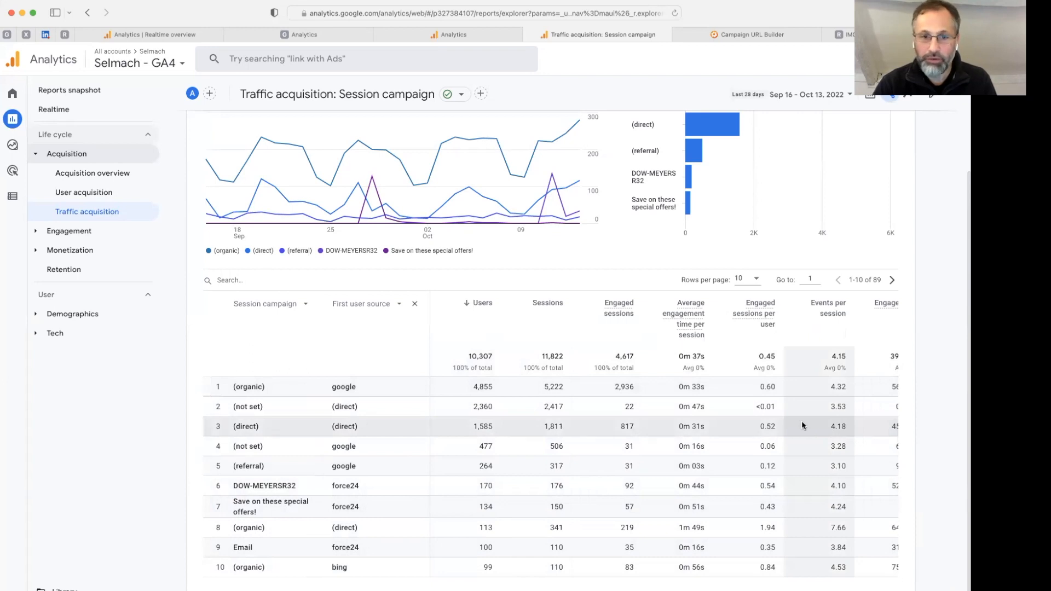
scroll(805, 430, "right", 2)
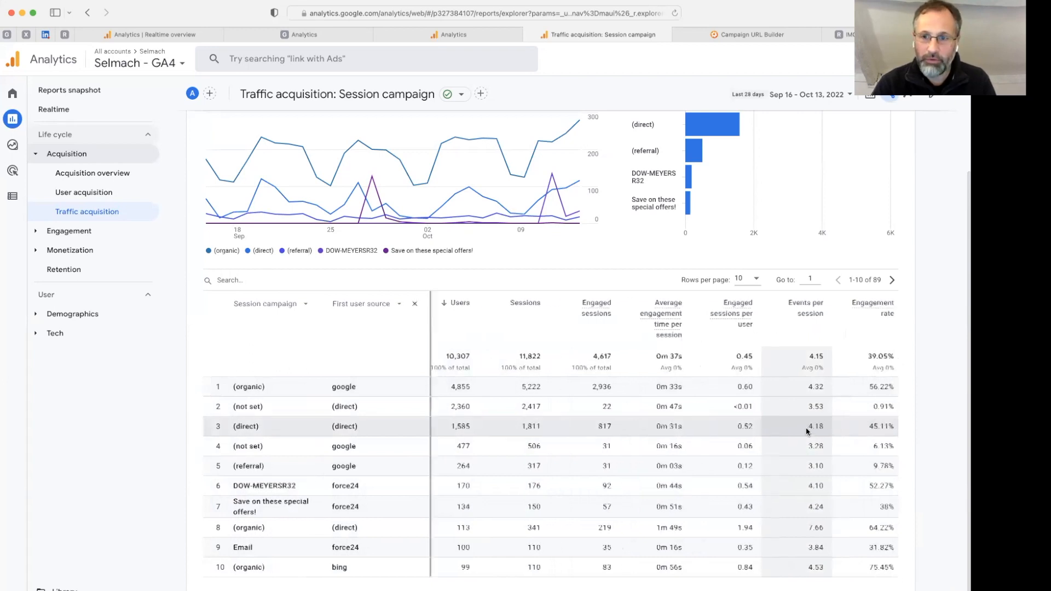
scroll(807, 431, "right", 6)
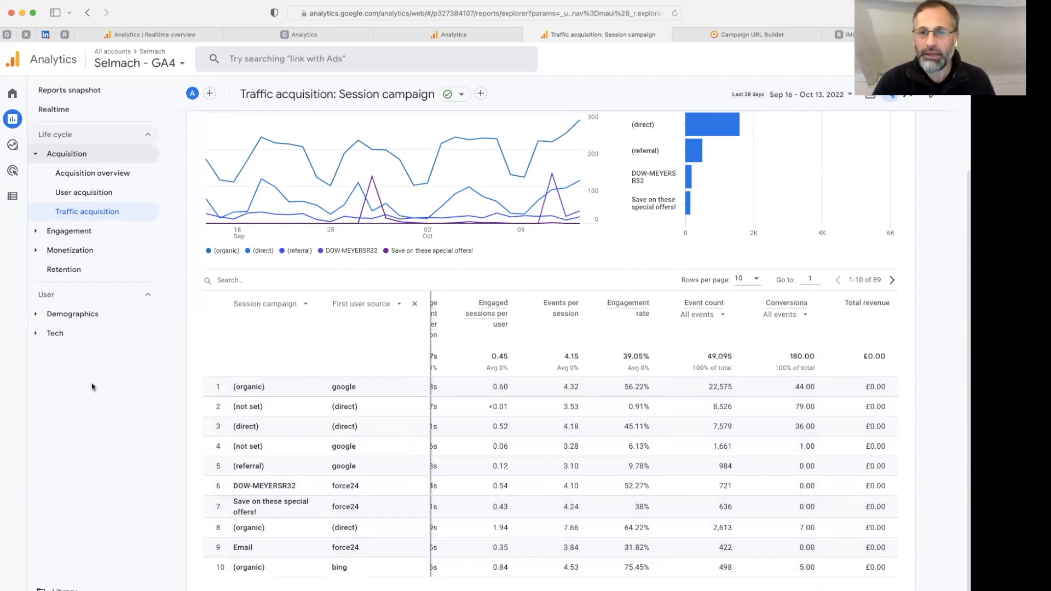
left_click(774, 34)
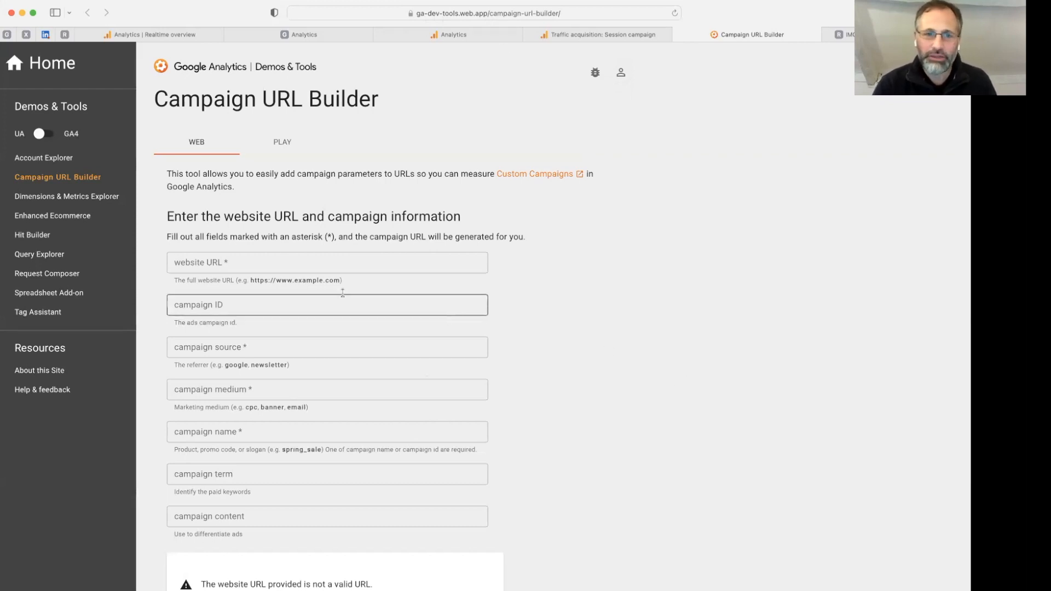
left_click(253, 261)
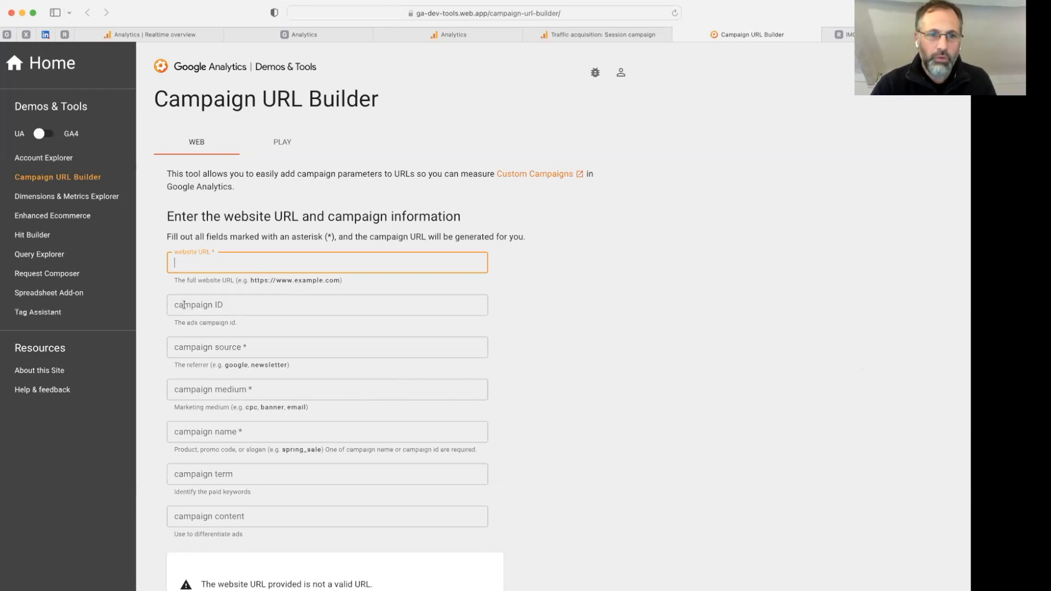
key("super+Tab")
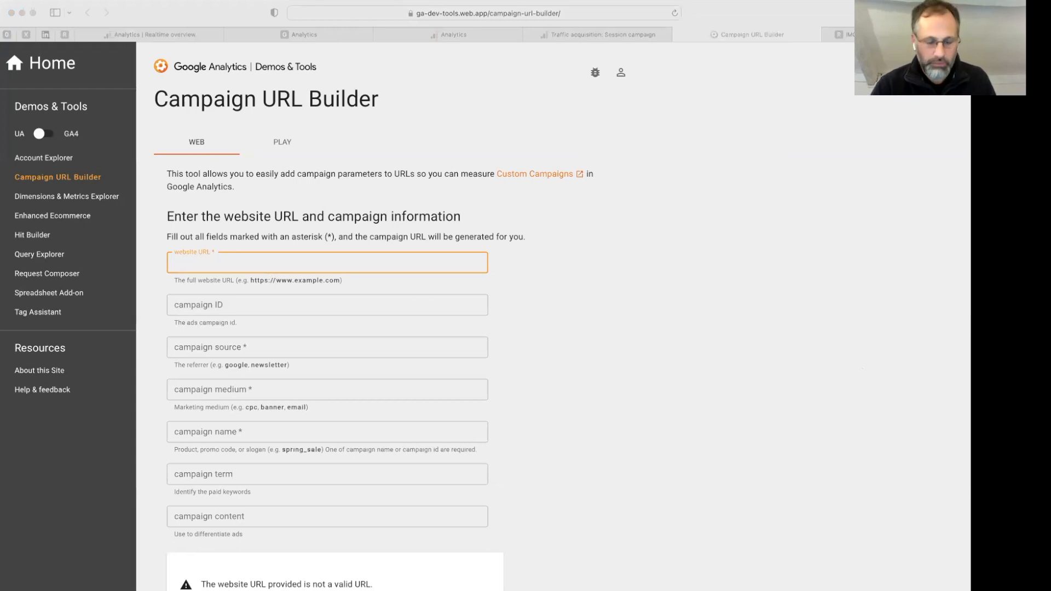
left_click(228, 258)
type("https://ratherinventive.com")
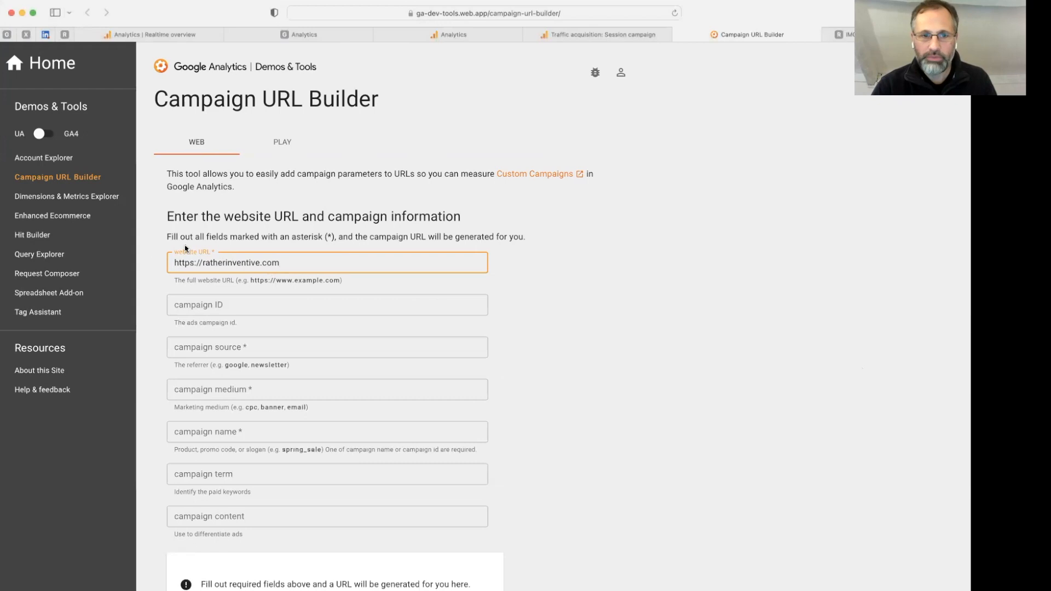
left_click_drag(173, 262, 328, 265)
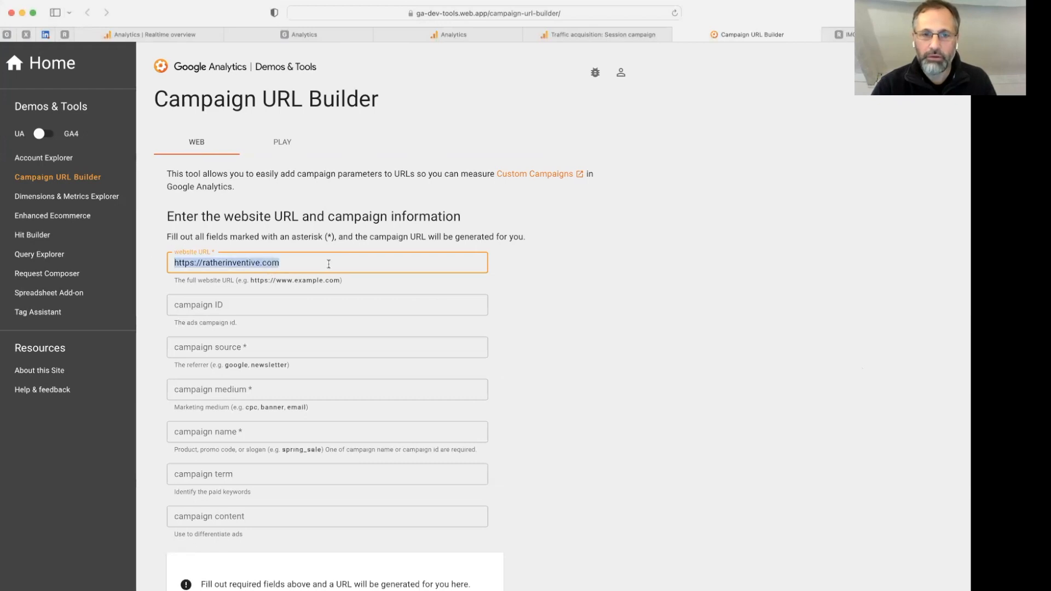
left_click(328, 264)
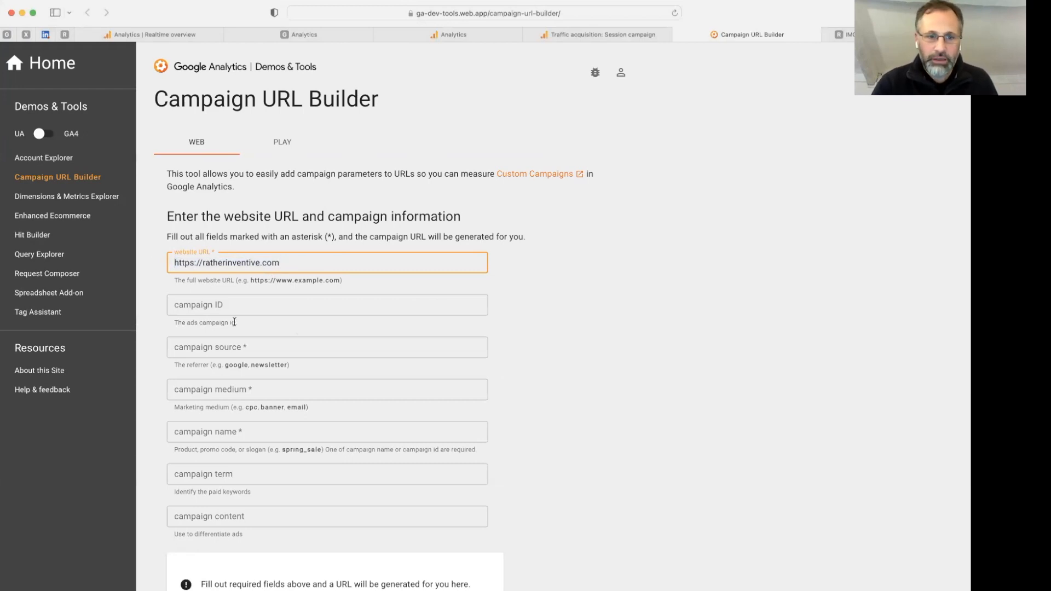
Set the campaign source to business-card, with a hyphen between the words
left_click(270, 352)
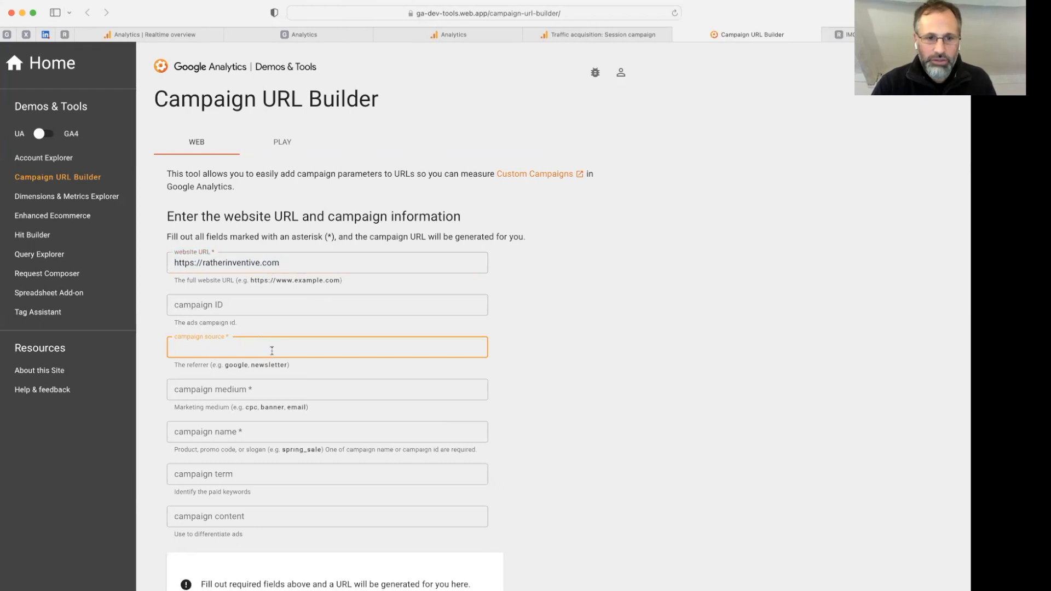
type("busines")
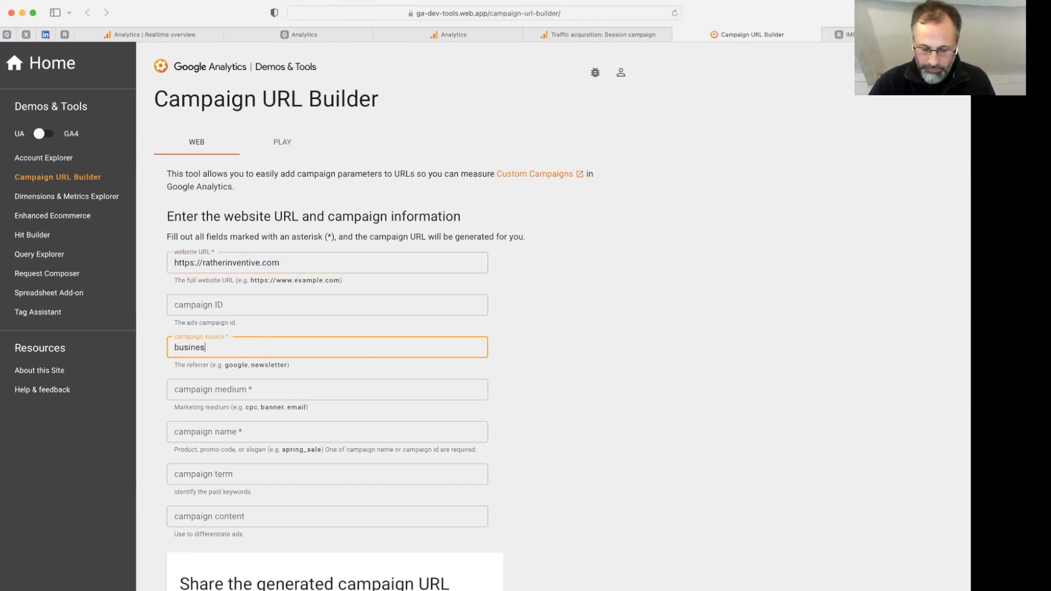
type("s card")
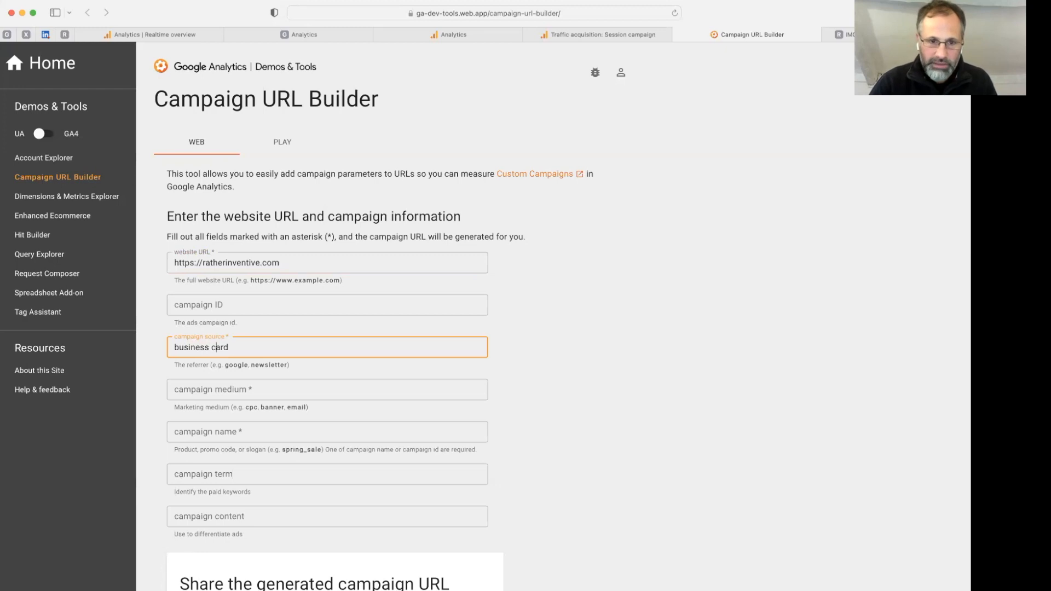
key("BackSpace")
type("-")
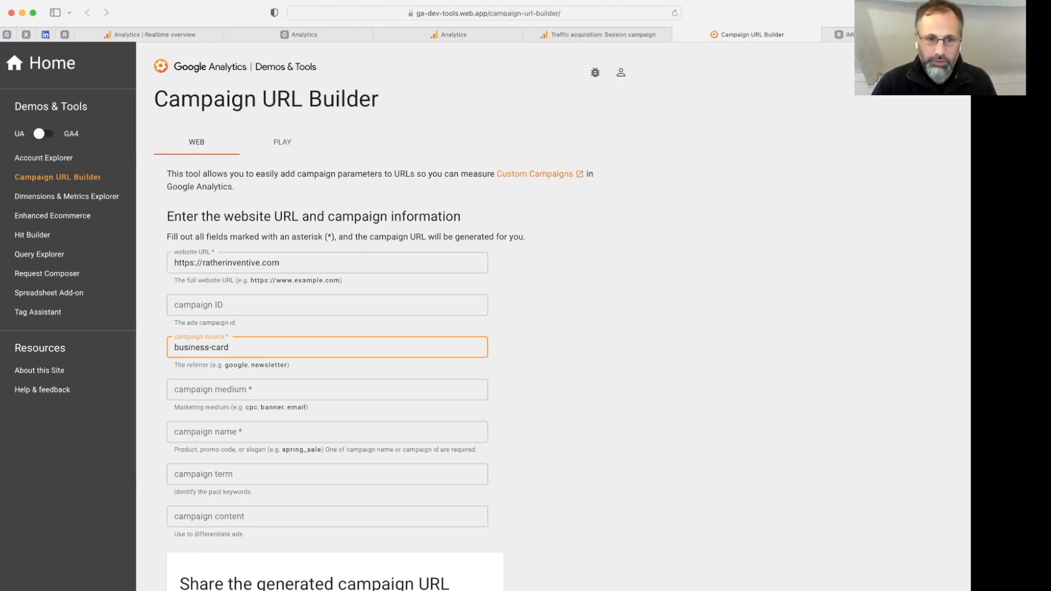
left_click_drag(267, 351, 148, 352)
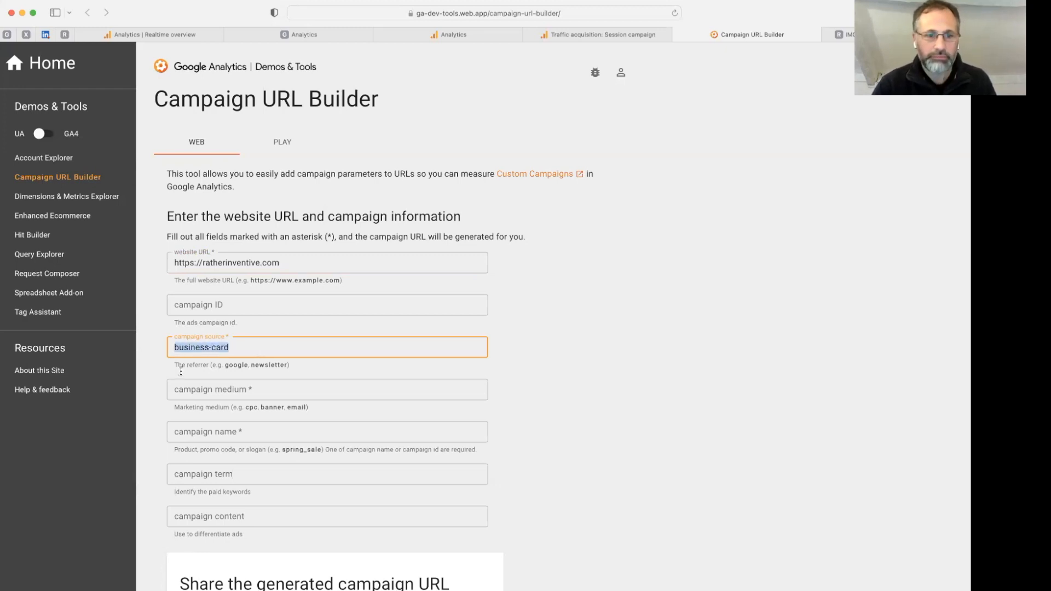
Set the campaign medium to print and the campaign name to BC QR Code
left_click(203, 390)
type("print")
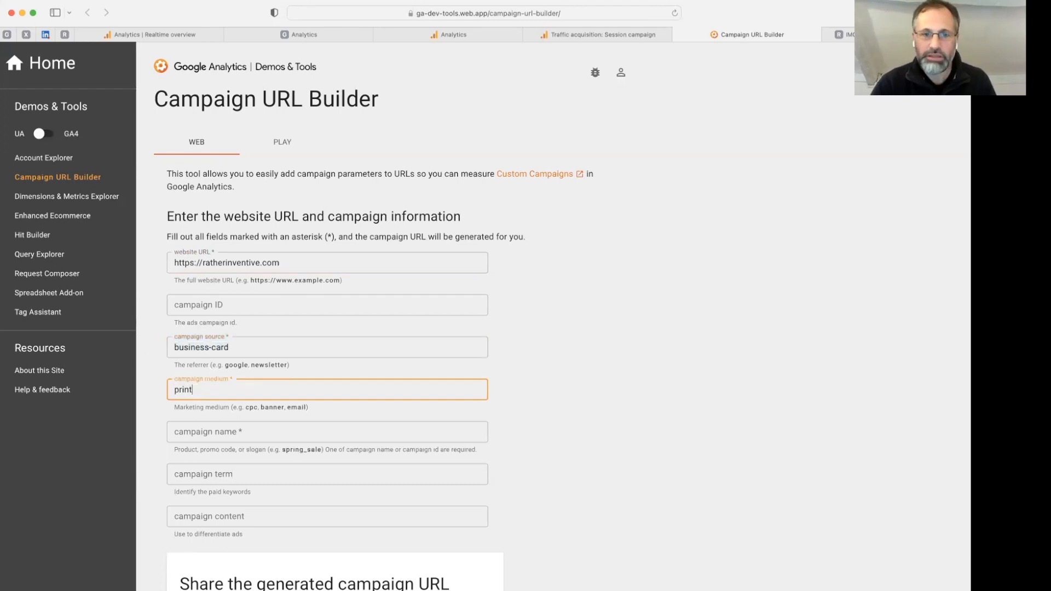
left_click(213, 431)
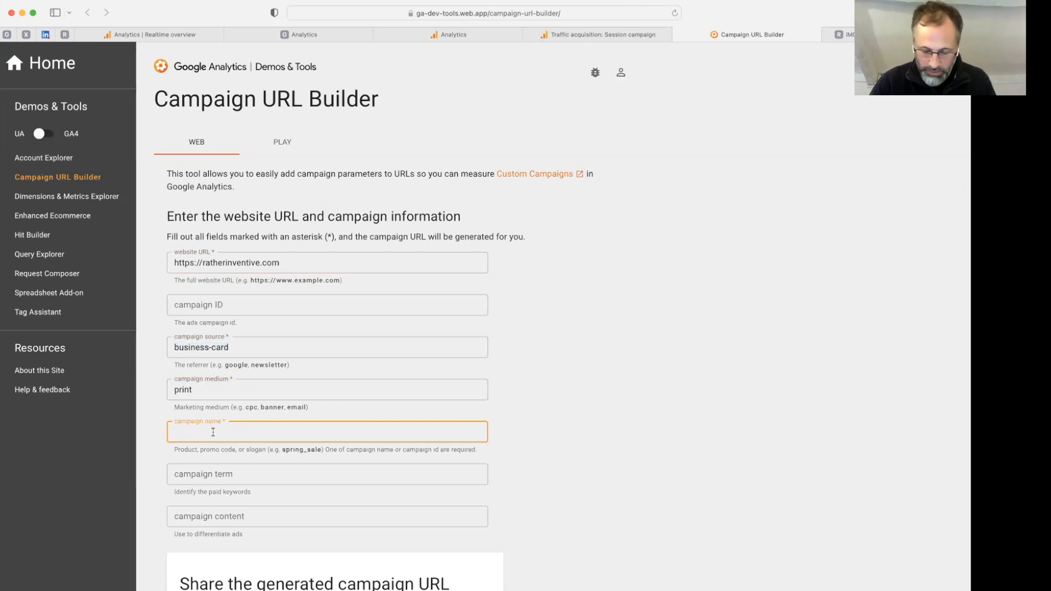
type("BC")
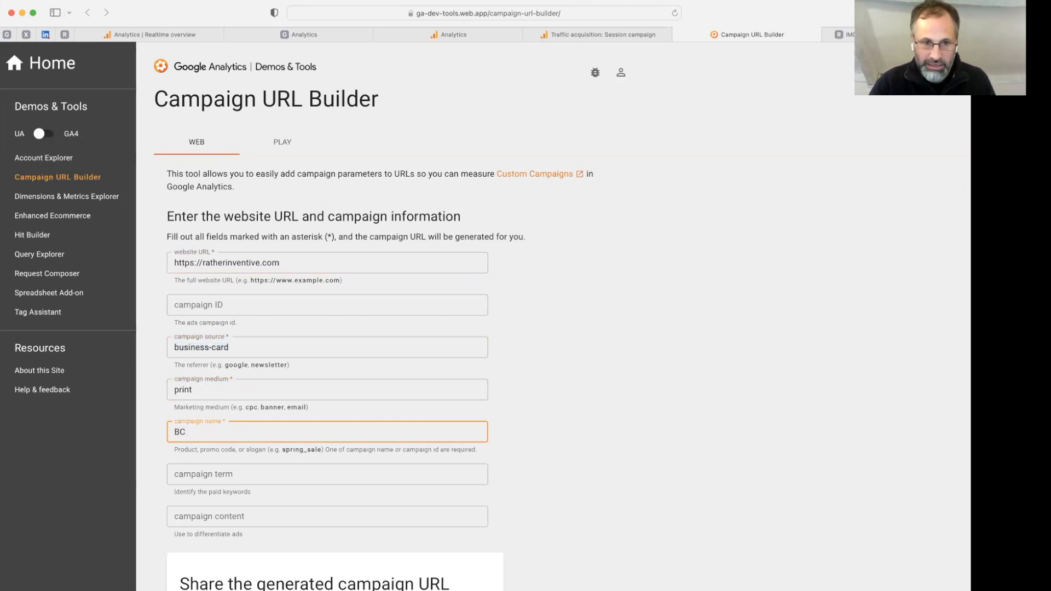
type(" QR Code")
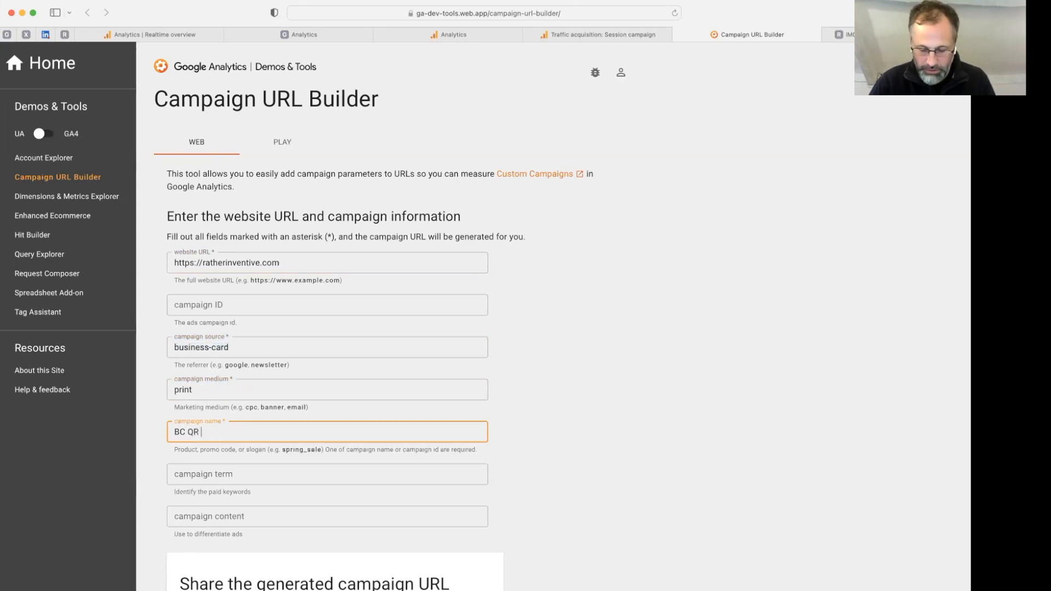
left_click(594, 425)
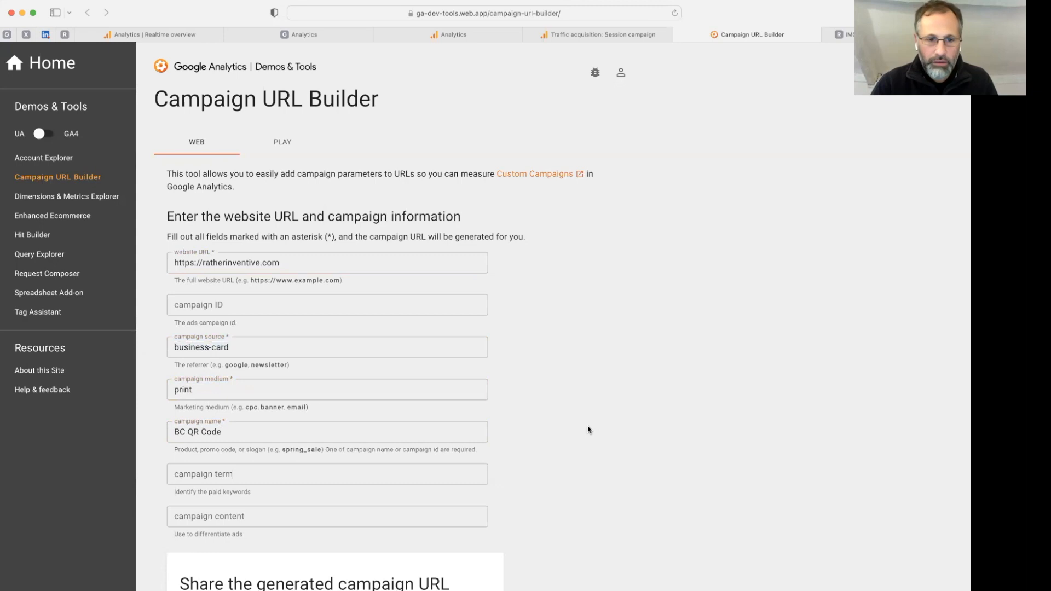
Examine the generated campaign URL, highlighting its UTM parameters and comparing them with the website URL entered
scroll(593, 427, "down", 5)
scroll(592, 442, "down", 1)
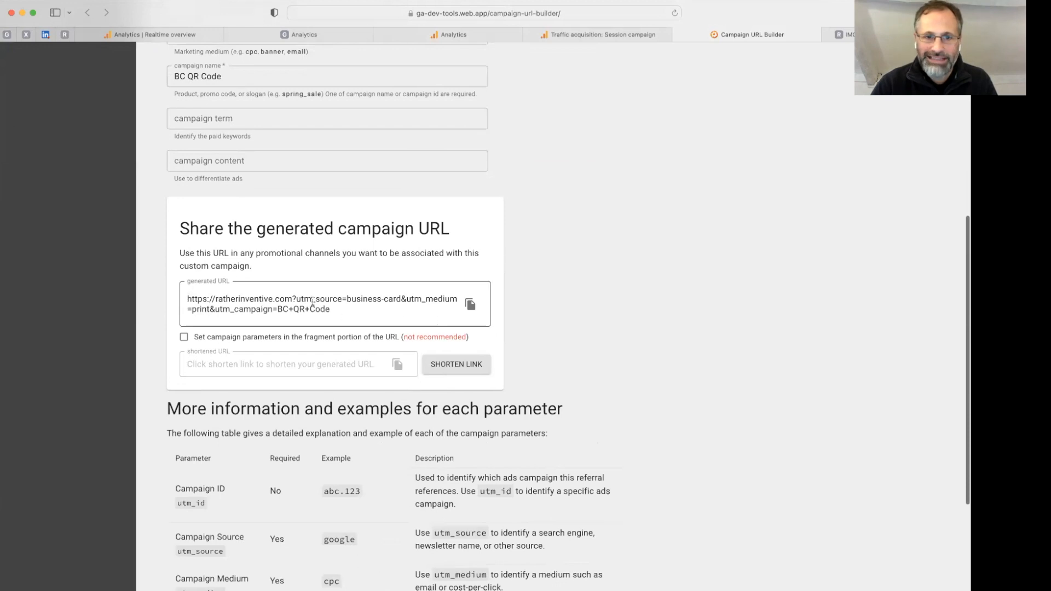
left_click_drag(346, 299, 294, 297)
left_click(346, 310)
left_click(297, 302)
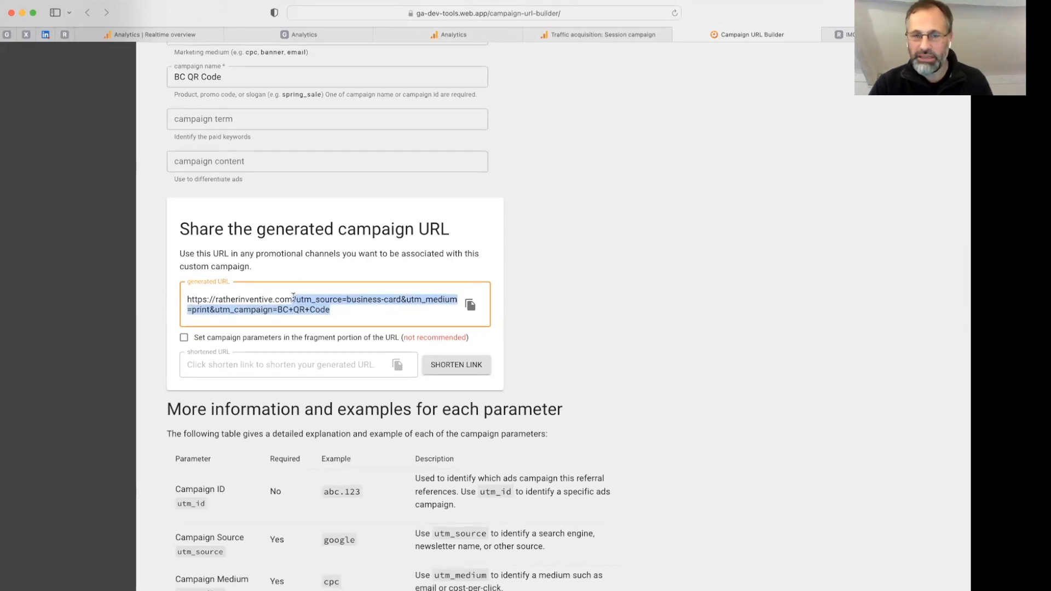
left_click_drag(293, 297, 283, 294)
scroll(230, 317, "up", 1)
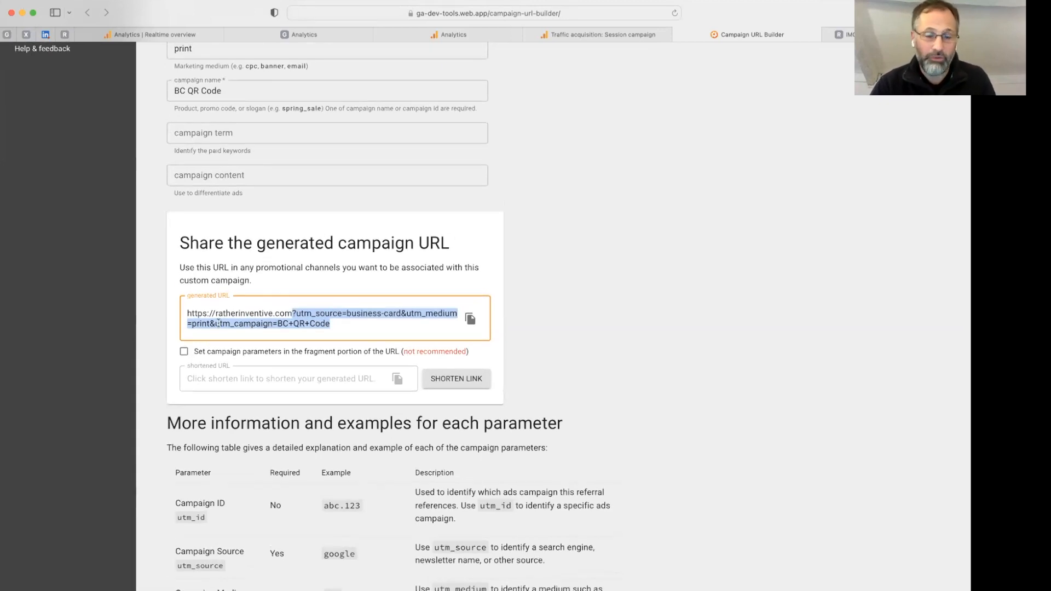
scroll(219, 323, "up", 5)
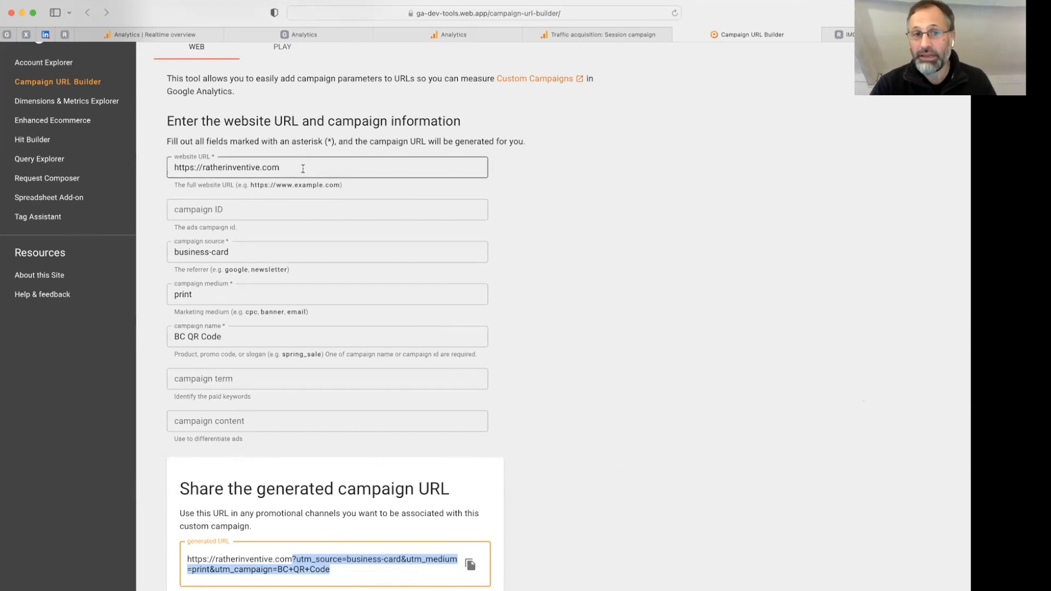
left_click_drag(303, 169, 148, 169)
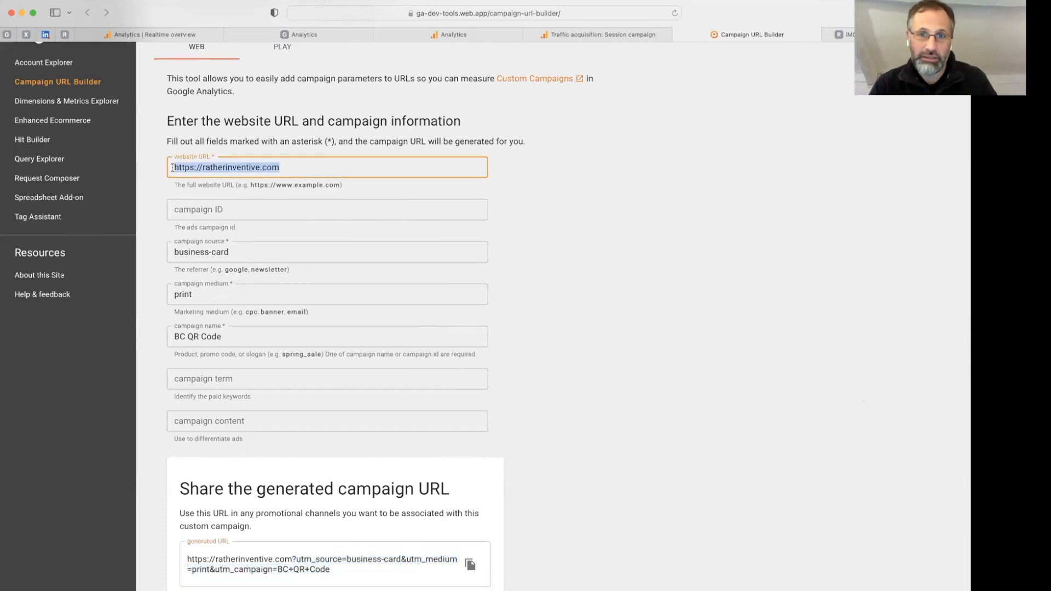
left_click_drag(330, 570, 296, 561)
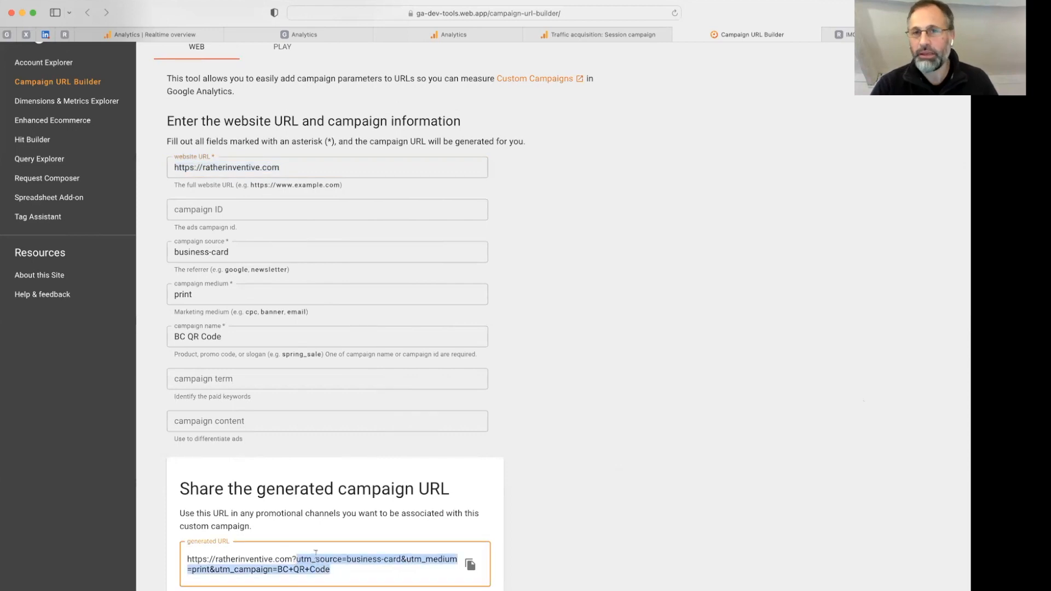
left_click(672, 373)
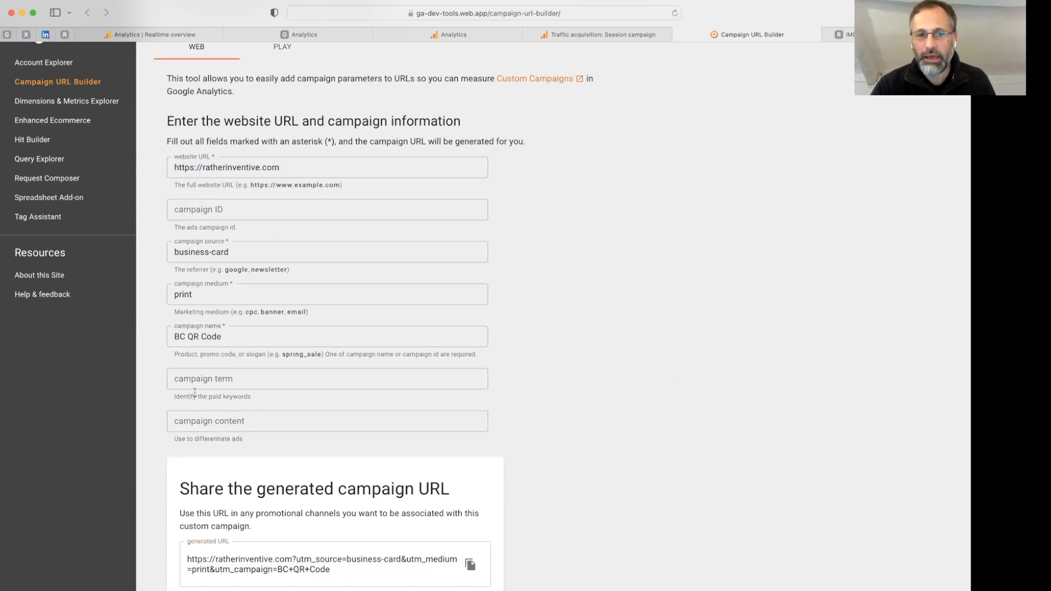
Review the optional campaign term and content fields and the campaign name, and return to the Traffic acquisition report in Google Analytics
left_click(176, 382)
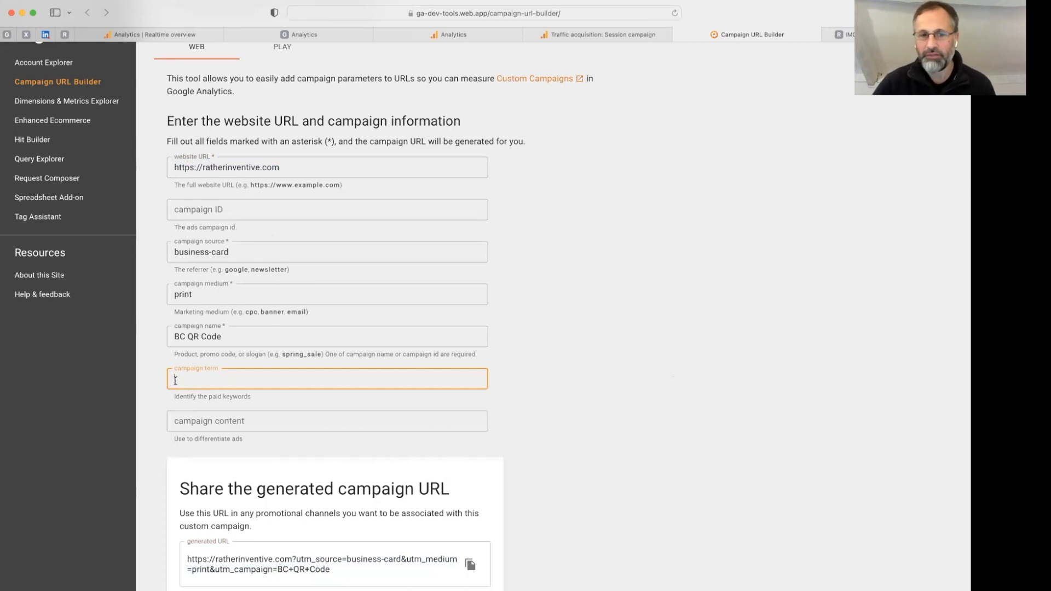
left_click(267, 420)
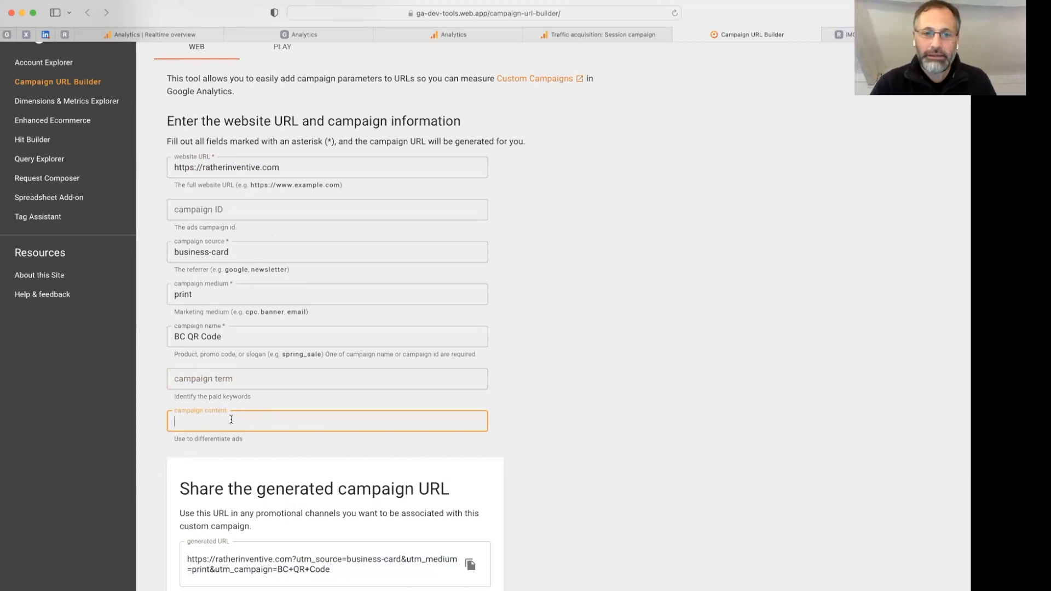
left_click(497, 412)
left_click_drag(223, 337, 181, 338)
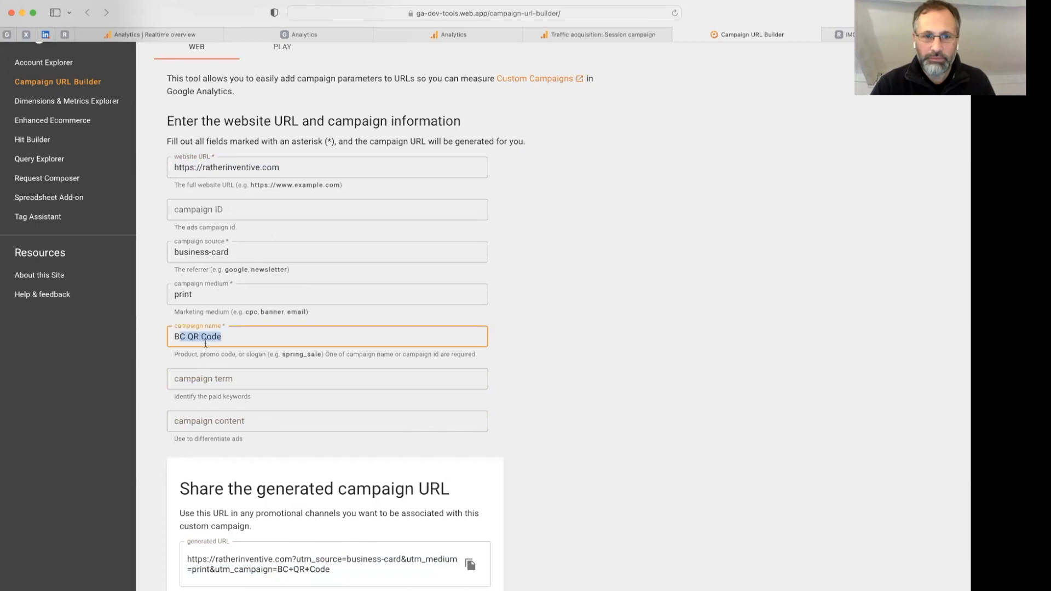
left_click(597, 384)
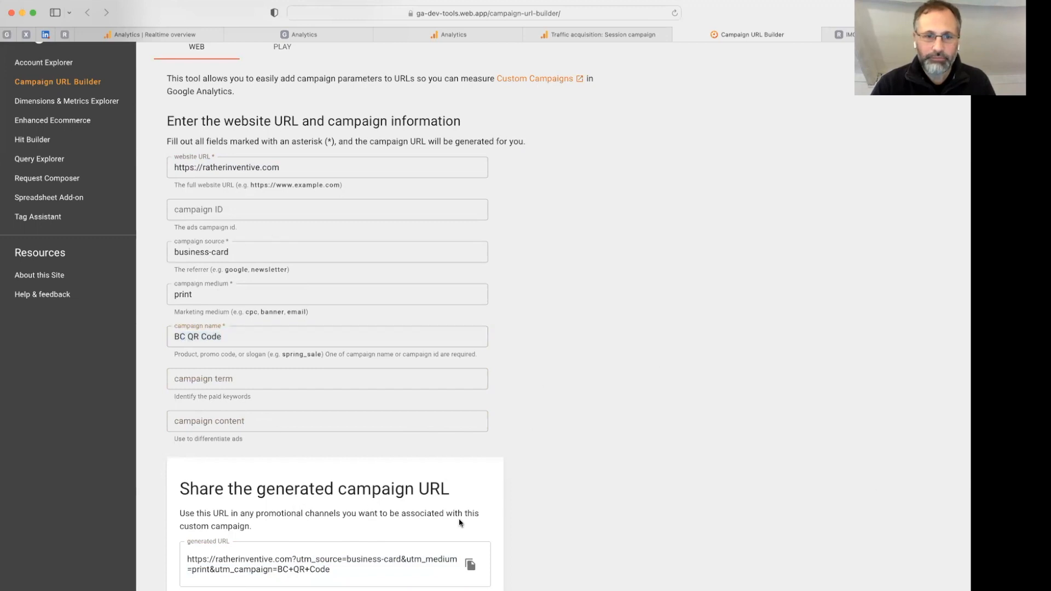
scroll(459, 518, "down", 10)
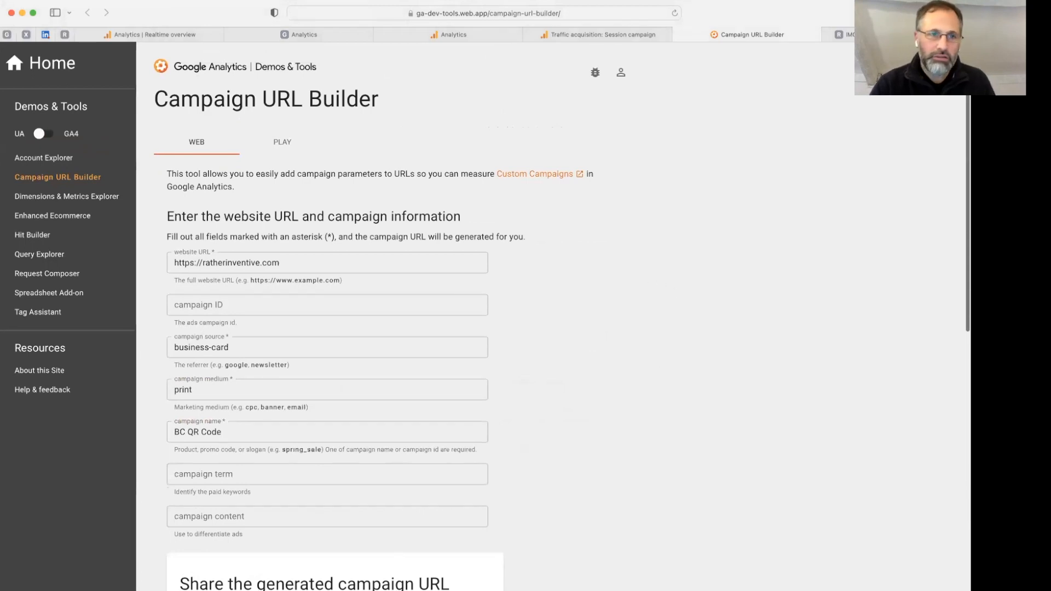
left_click(559, 36)
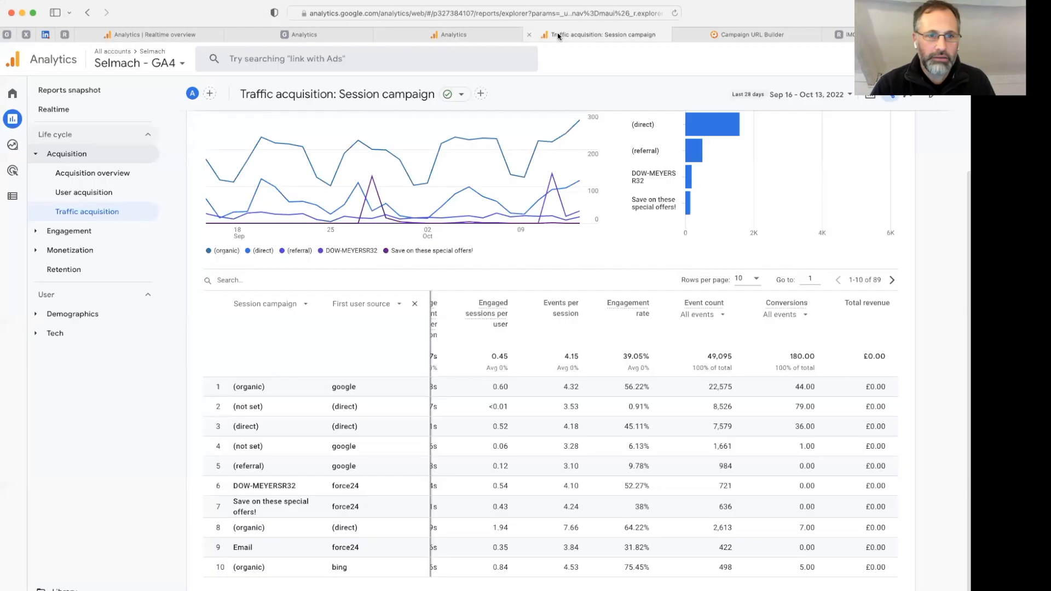
Review the link-sharing option for the Traffic acquisition report and download the report as a PDF
scroll(537, 254, "up", 3)
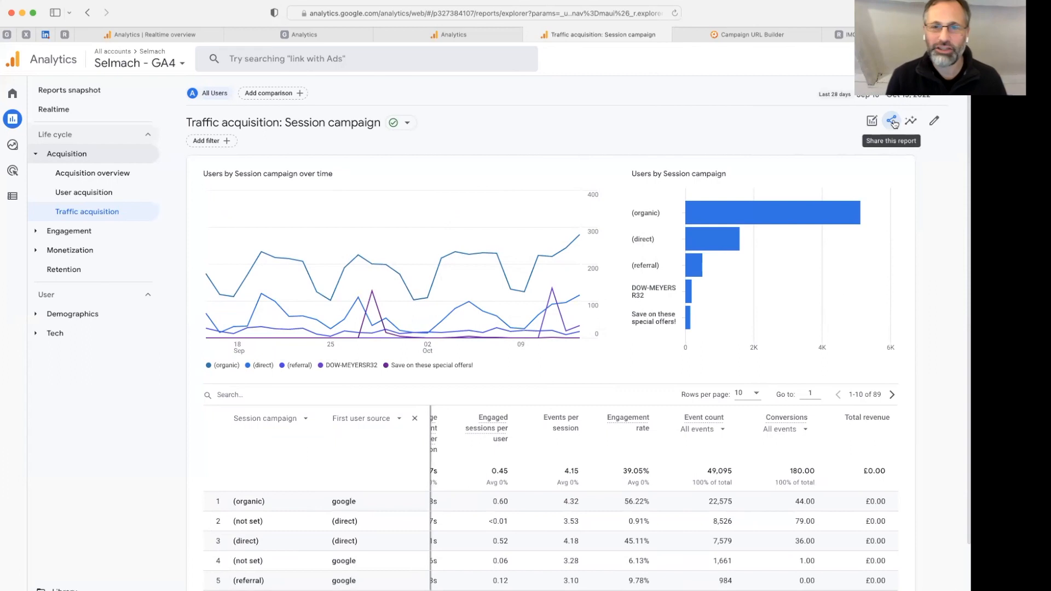
left_click(892, 121)
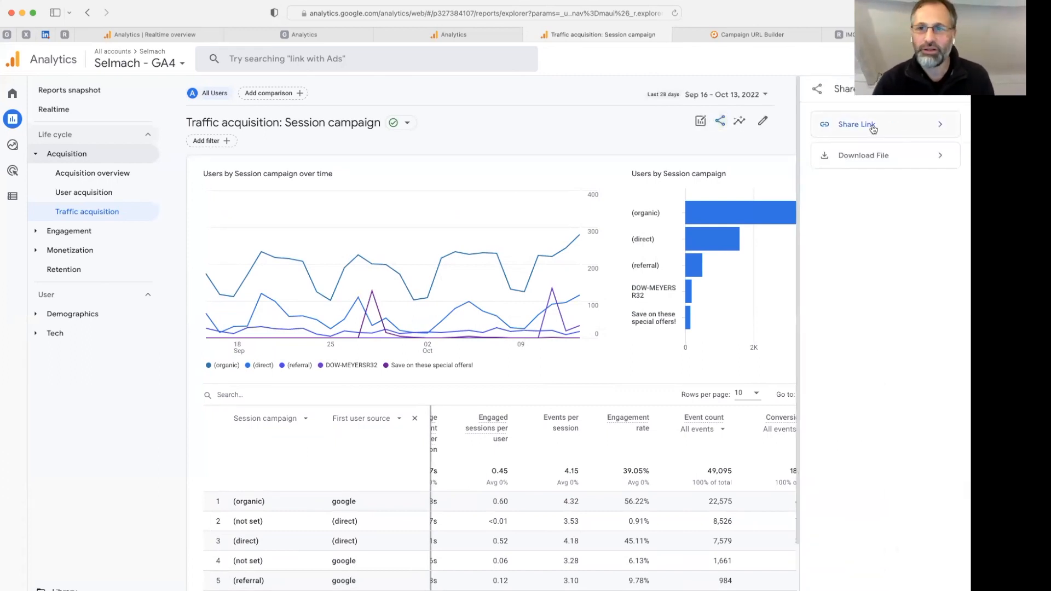
left_click(874, 127)
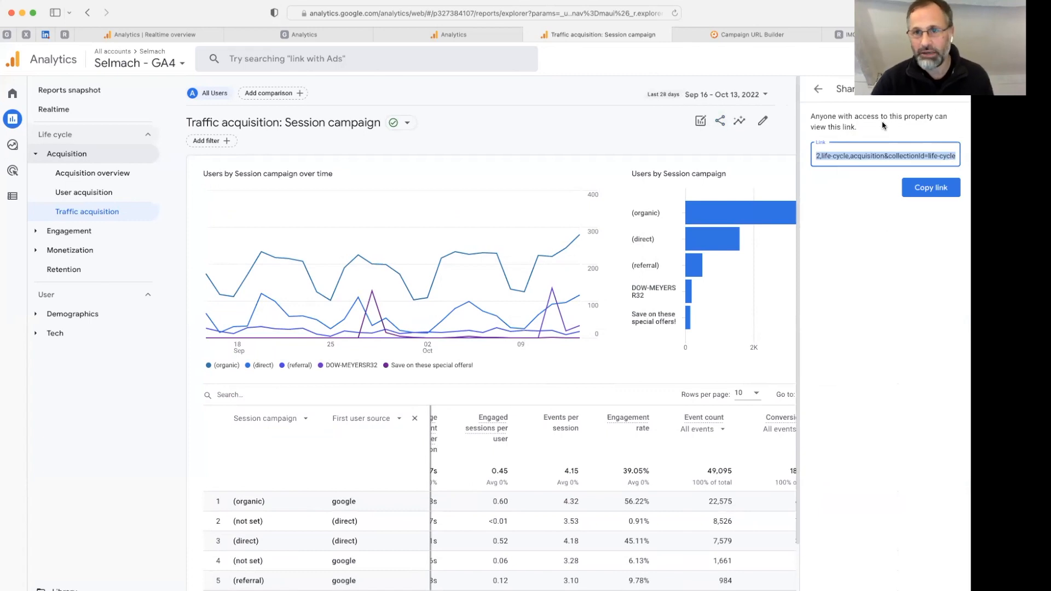
left_click(818, 89)
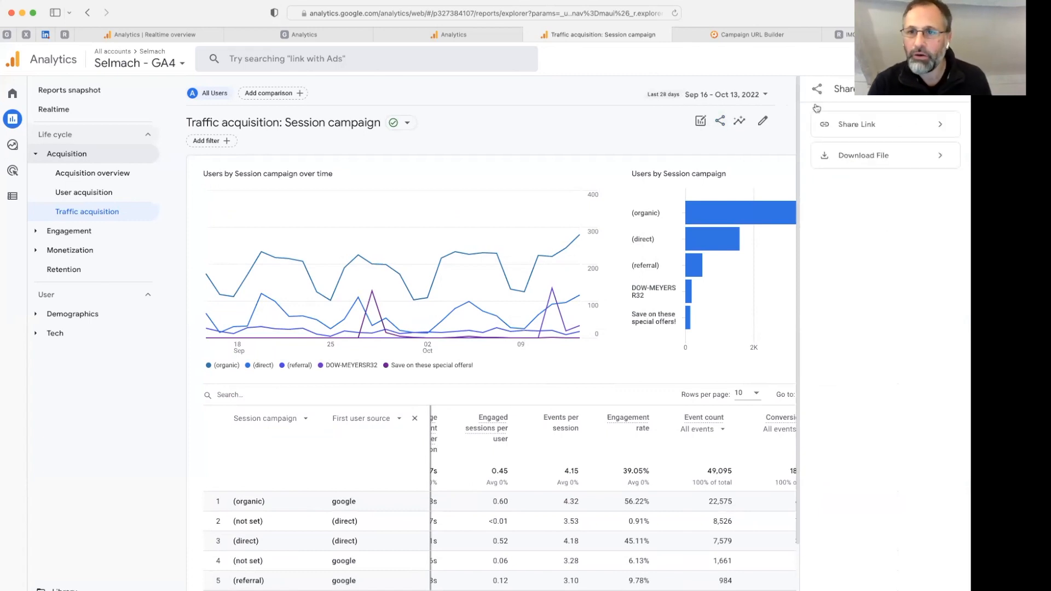
left_click(842, 159)
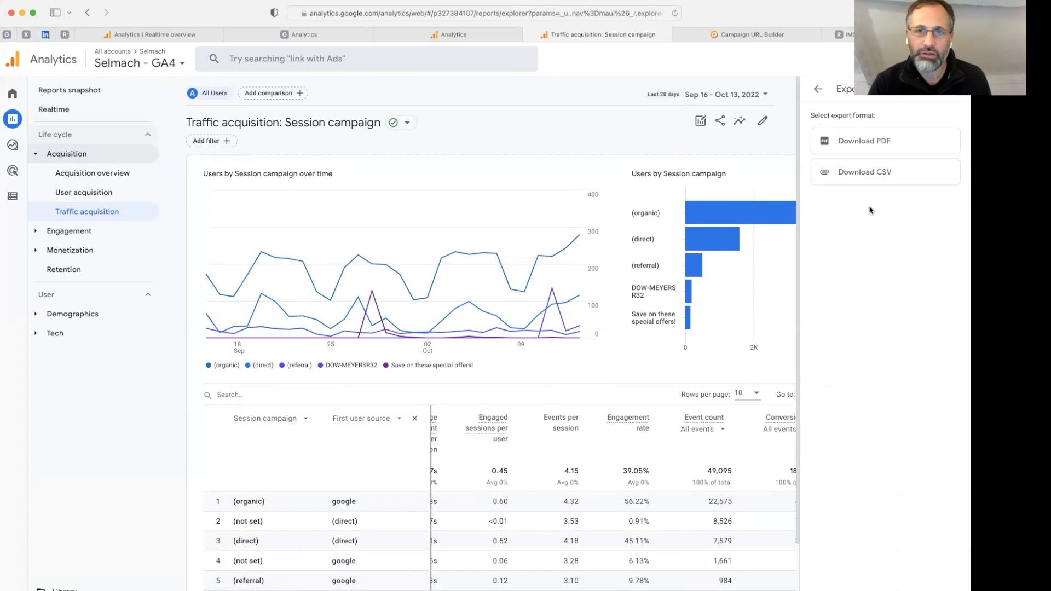
left_click(846, 143)
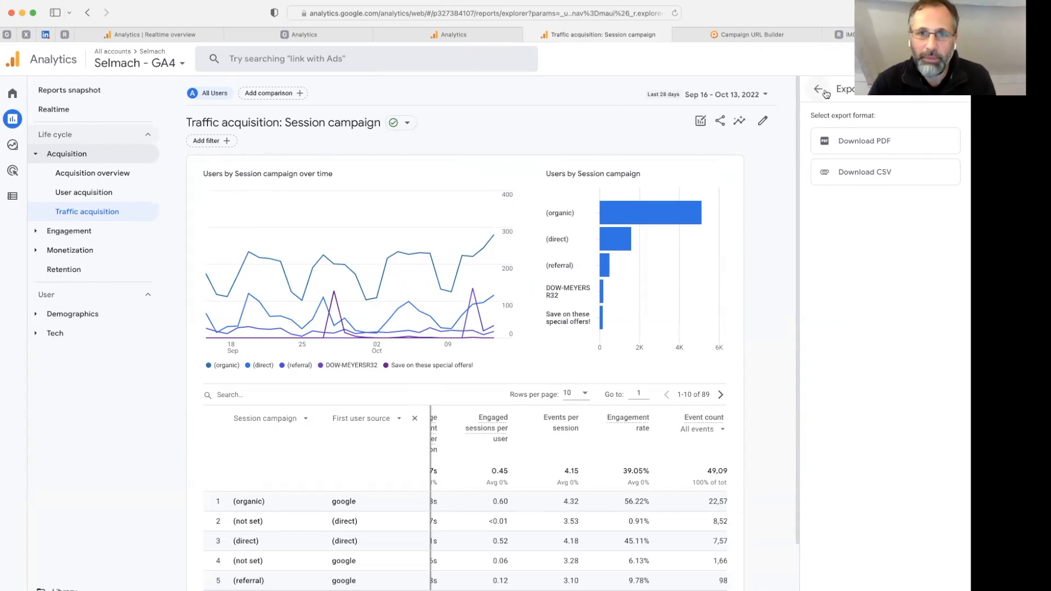
Examine the IMC54: Data Marketing Dashboard article on the Rather Inventive website, including its title and introduction
left_click(843, 35)
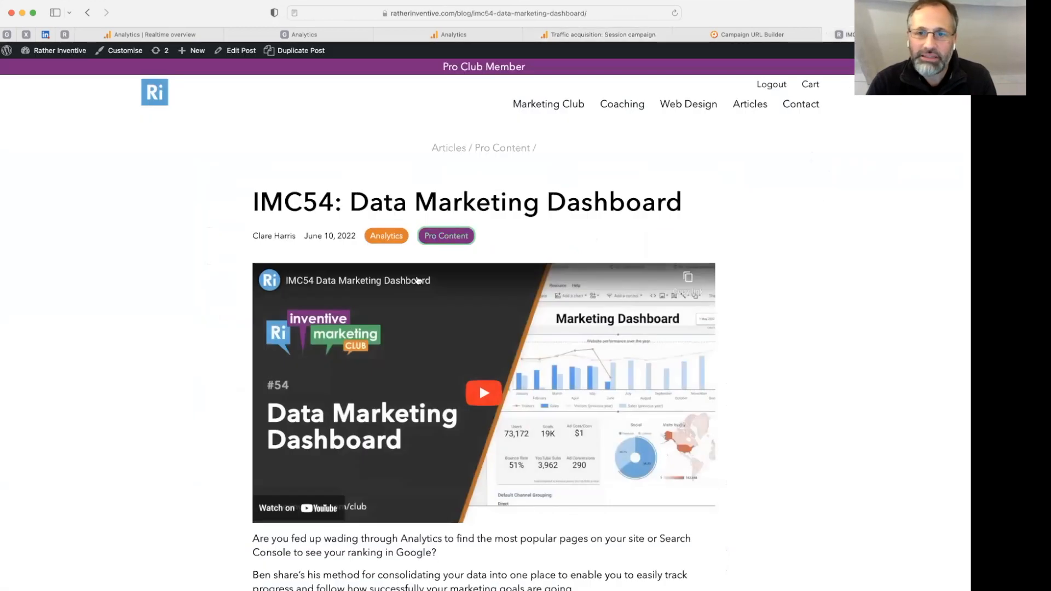
left_click_drag(252, 211, 800, 224)
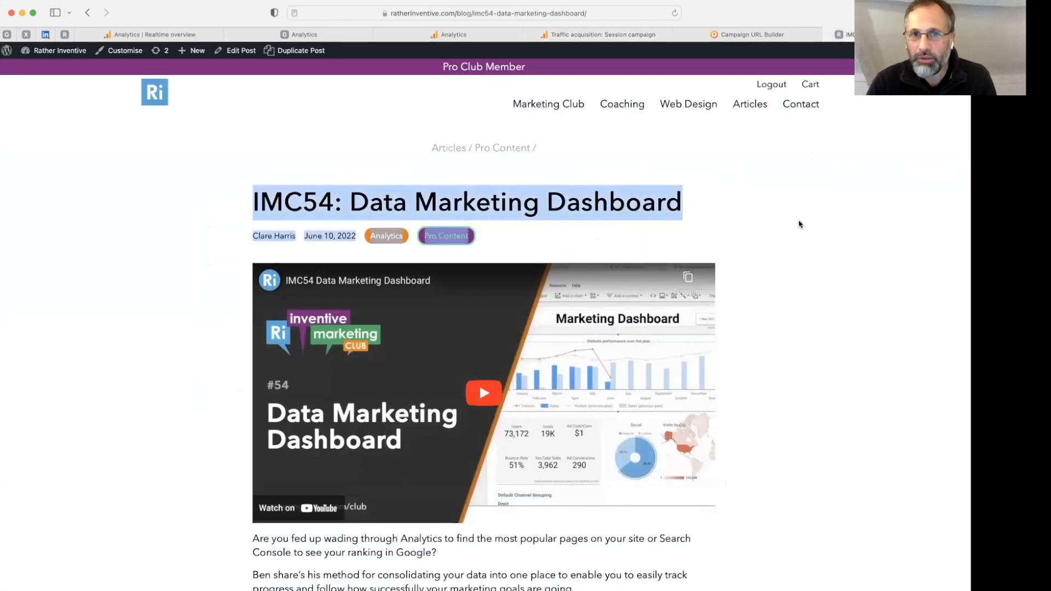
left_click(697, 212)
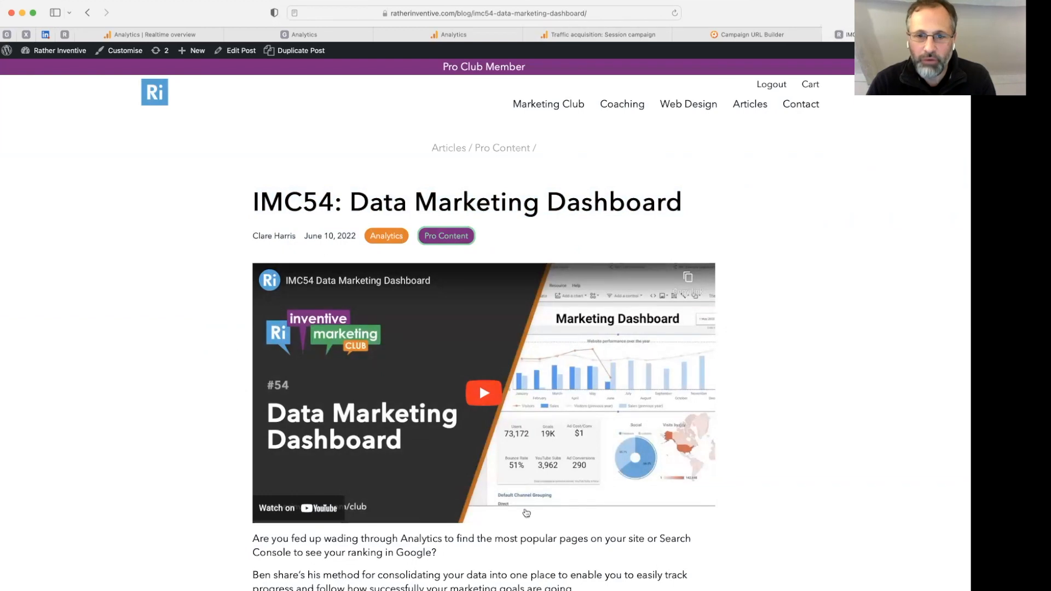
scroll(512, 575, "down", 3)
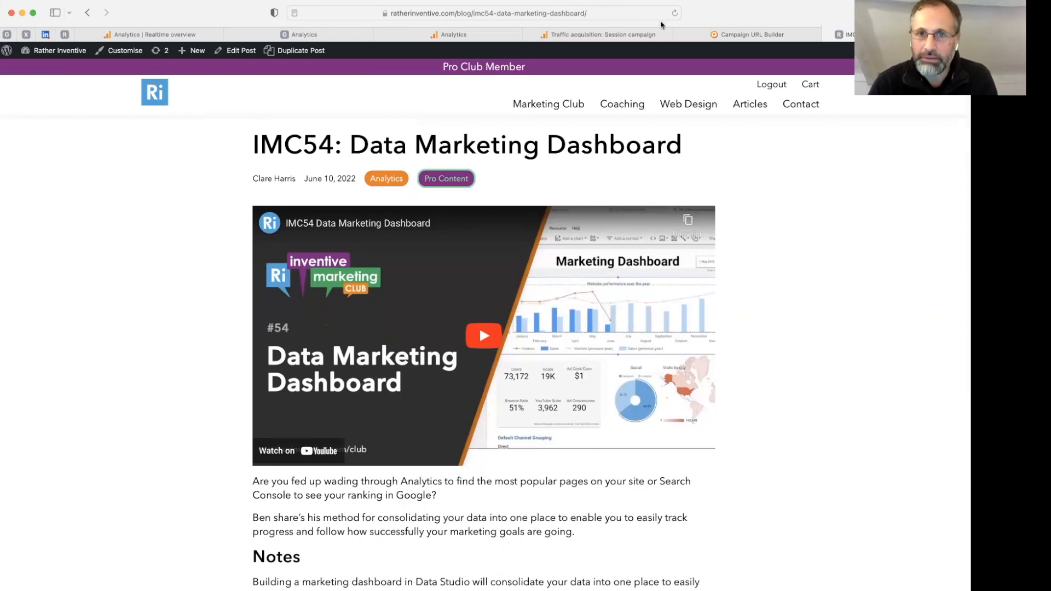
Open the Reports snapshot in Google Analytics for customization and browse the summary and other cards available to add
left_click(626, 34)
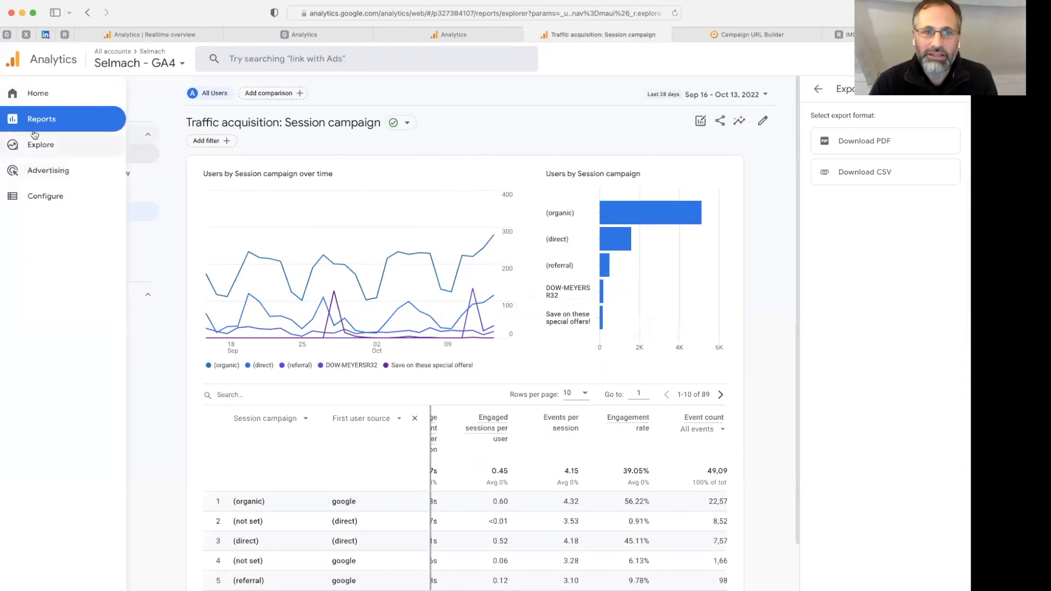
left_click(39, 120)
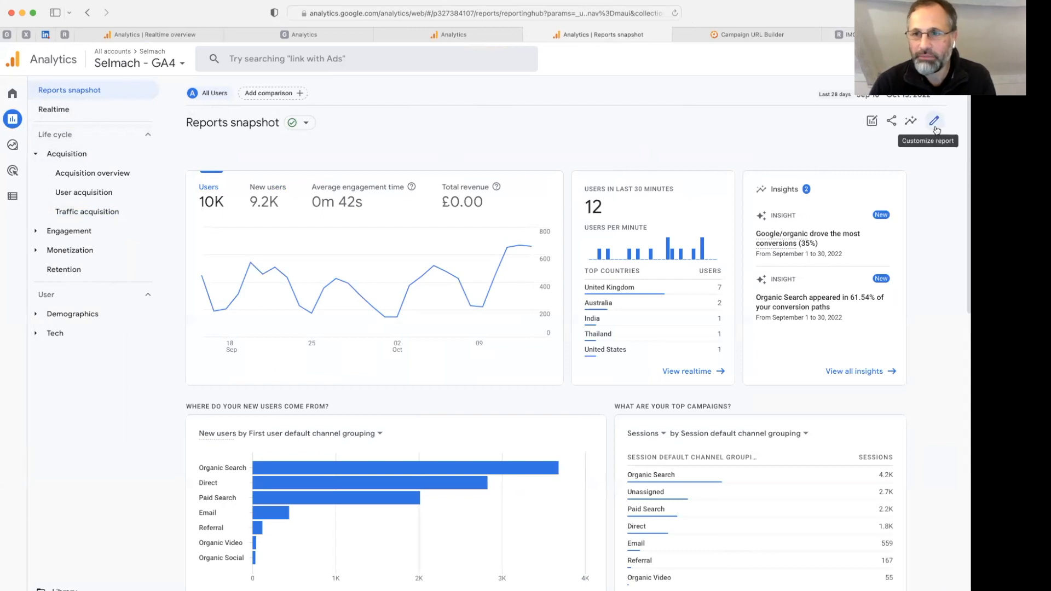
left_click(934, 121)
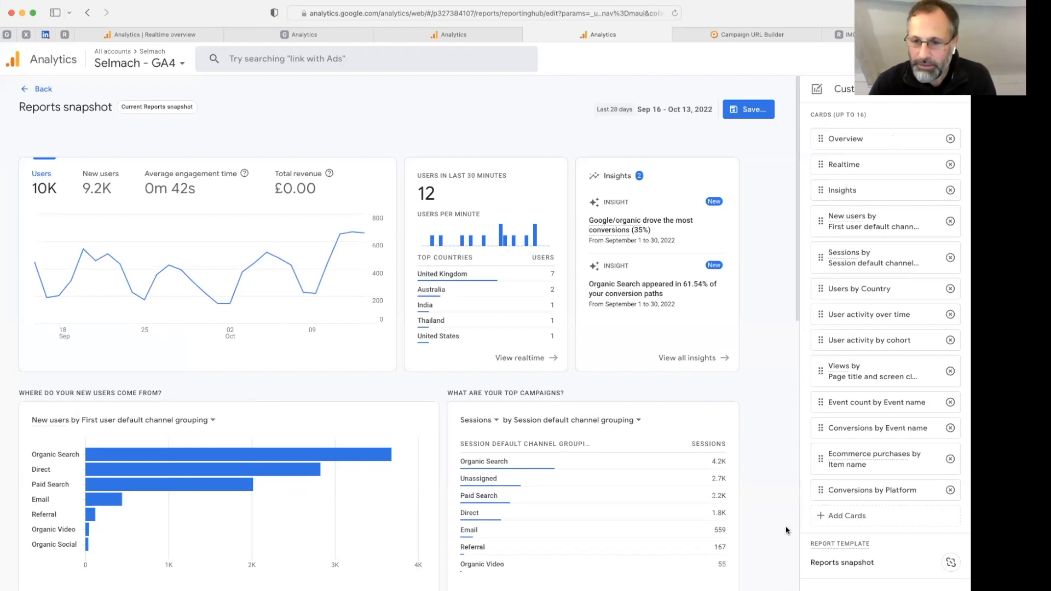
left_click(835, 516)
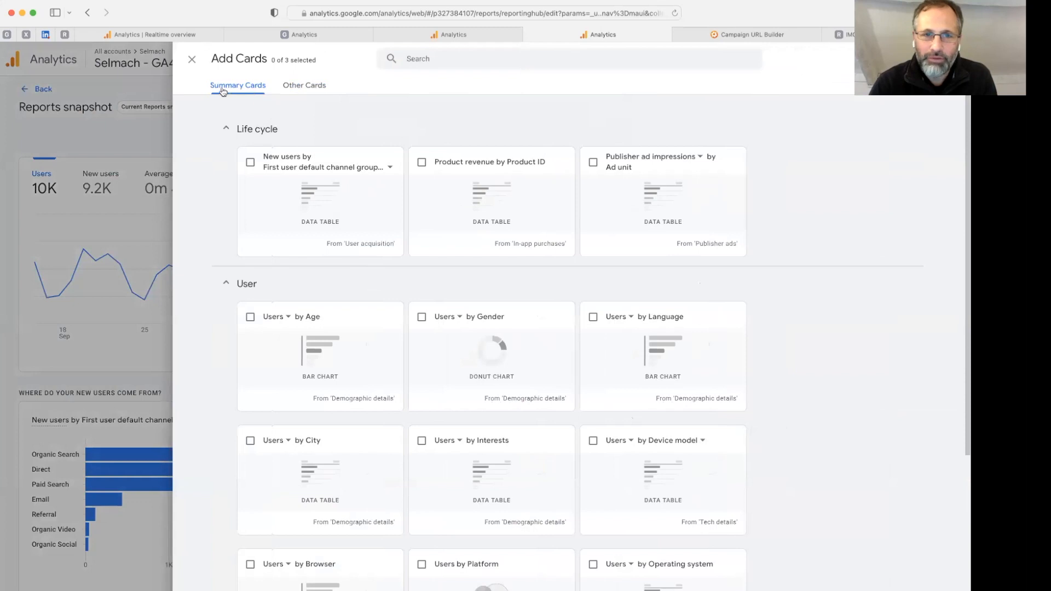
left_click(294, 87)
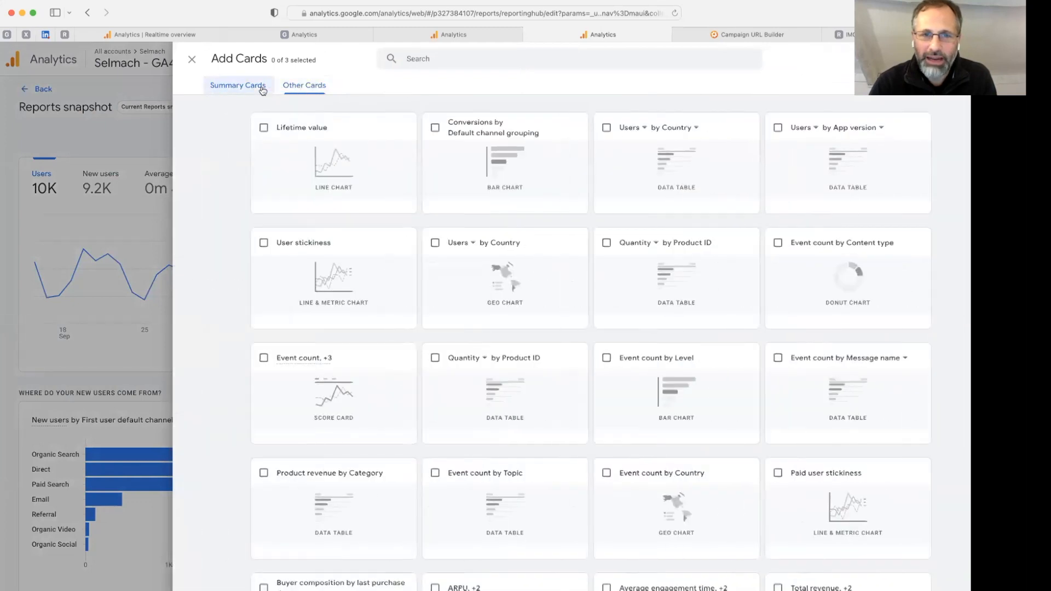
left_click(263, 90)
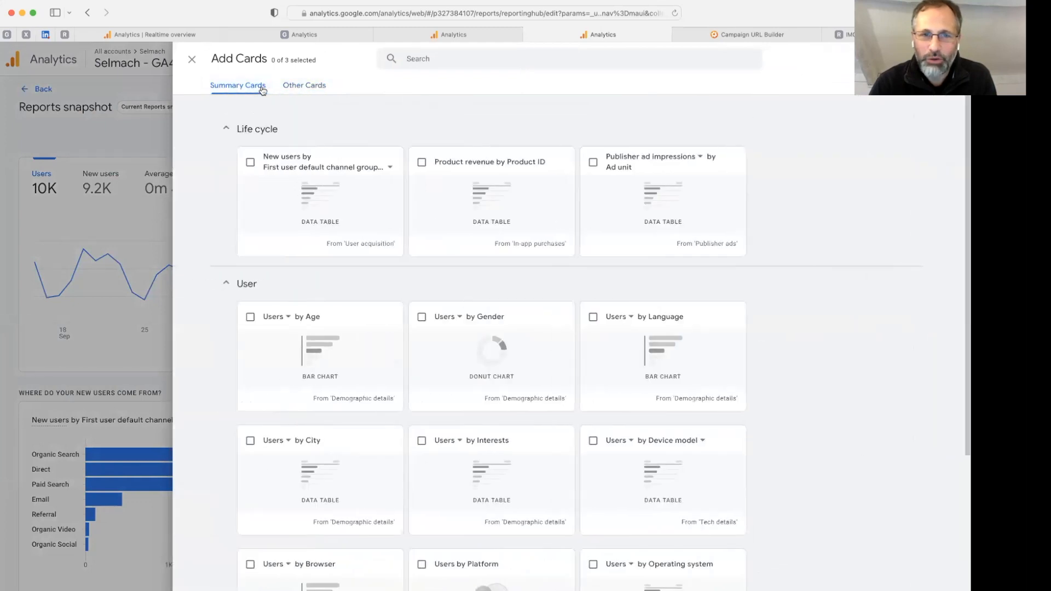
left_click(307, 90)
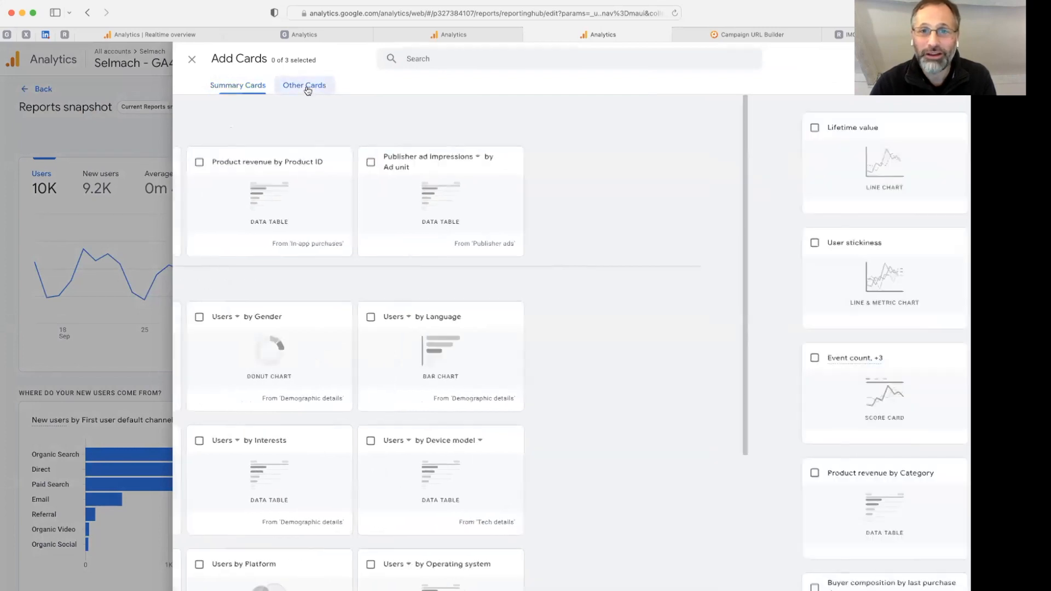
Search the available cards for "conver" and add the Conversions by Default channel grouping bar chart to the Reports snapshot
left_click(463, 55)
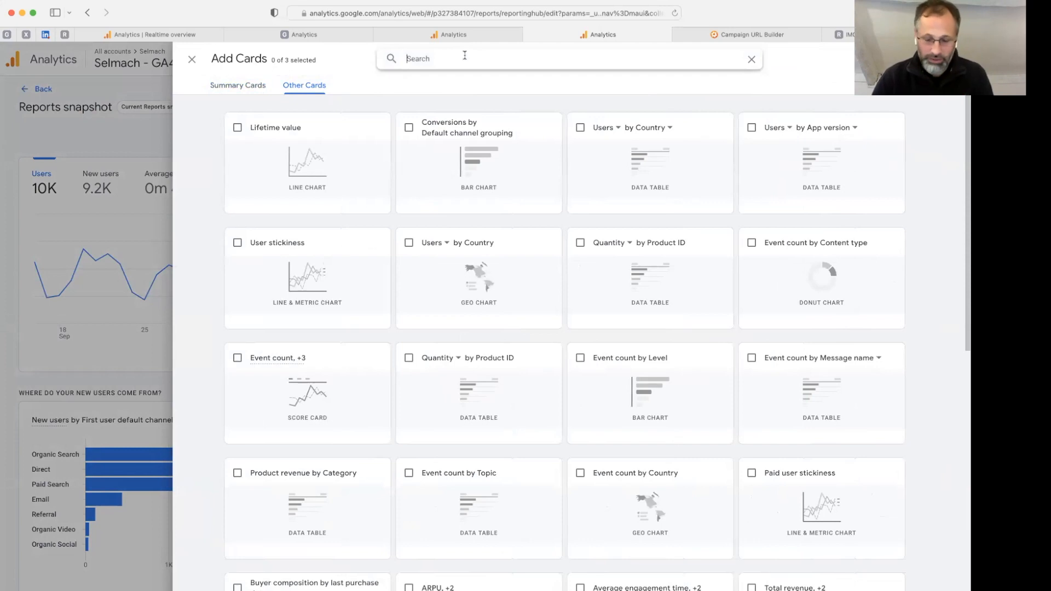
type("conver")
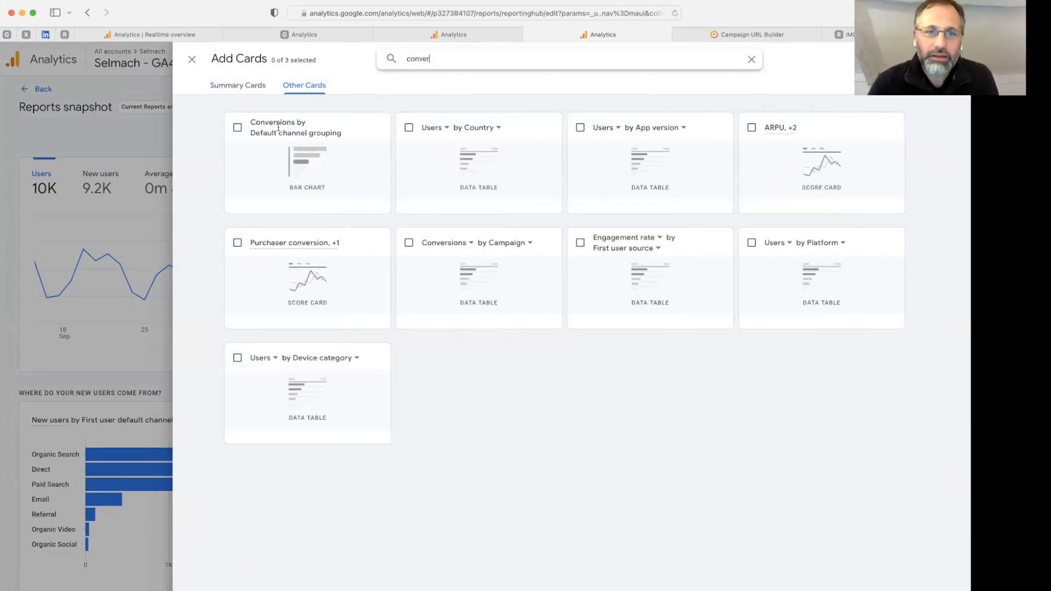
left_click(238, 129)
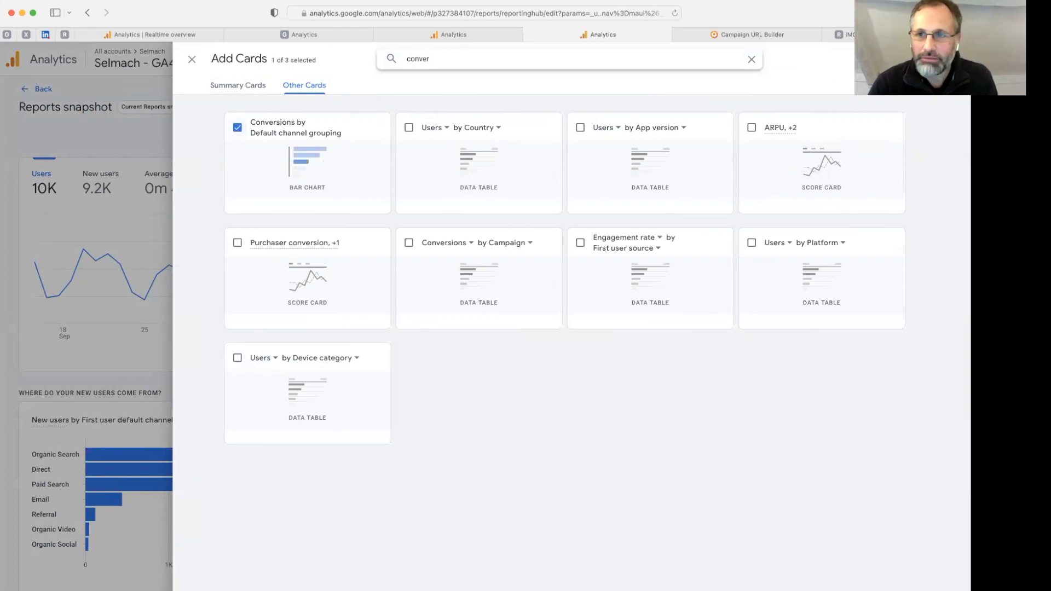
left_click(931, 59)
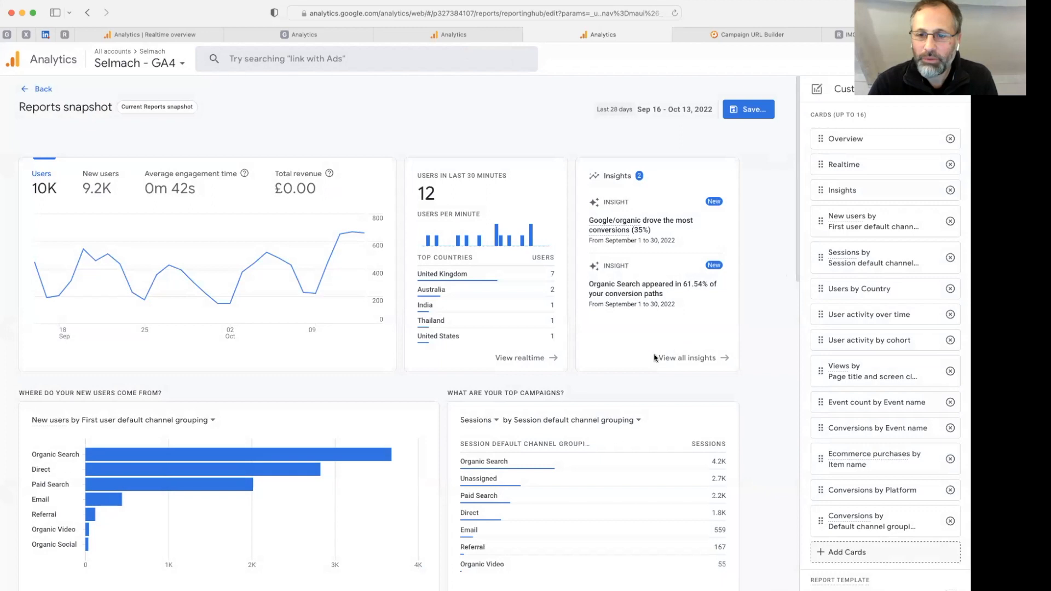
scroll(578, 362, "down", 15)
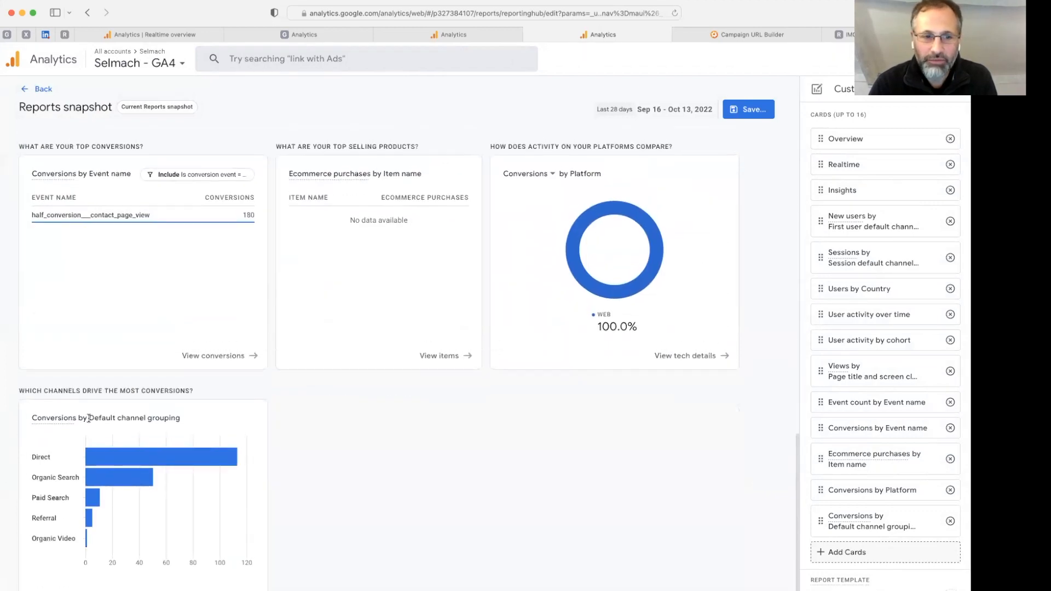
mouse_move(91, 417)
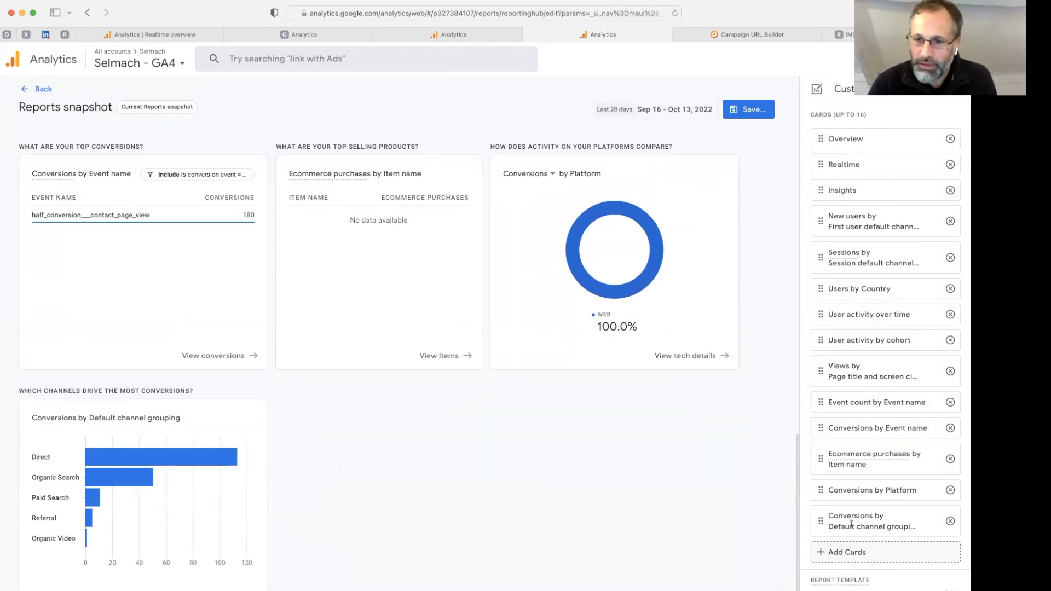
Move the Conversions by Default channel grouping card directly after Insights, and leave the report customization, discarding the unsaved changes
left_click_drag(831, 524, 810, 219)
scroll(621, 415, "up", 15)
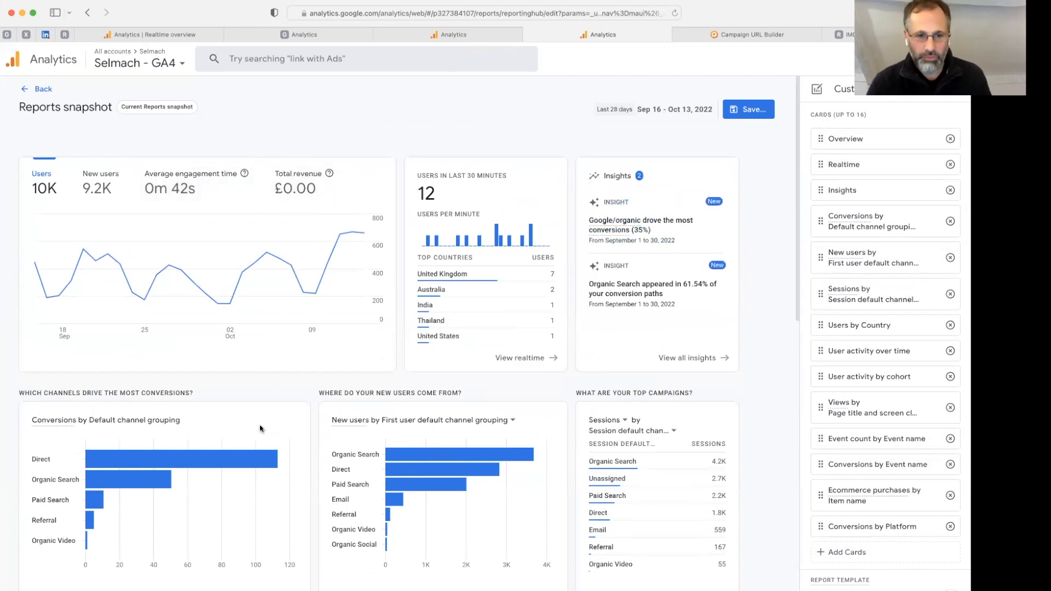
scroll(246, 443, "down", 1)
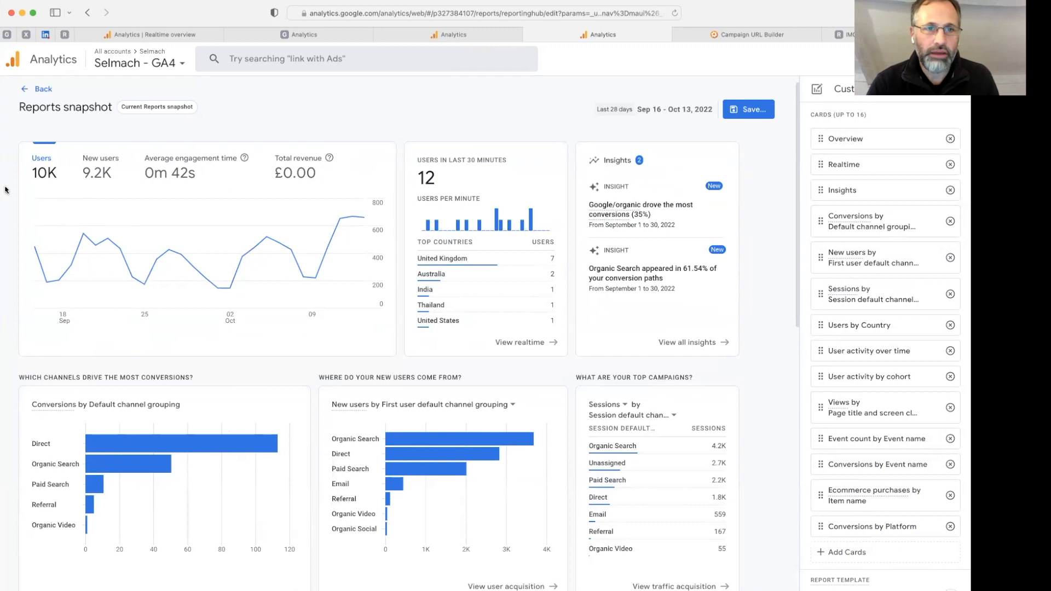
left_click(40, 90)
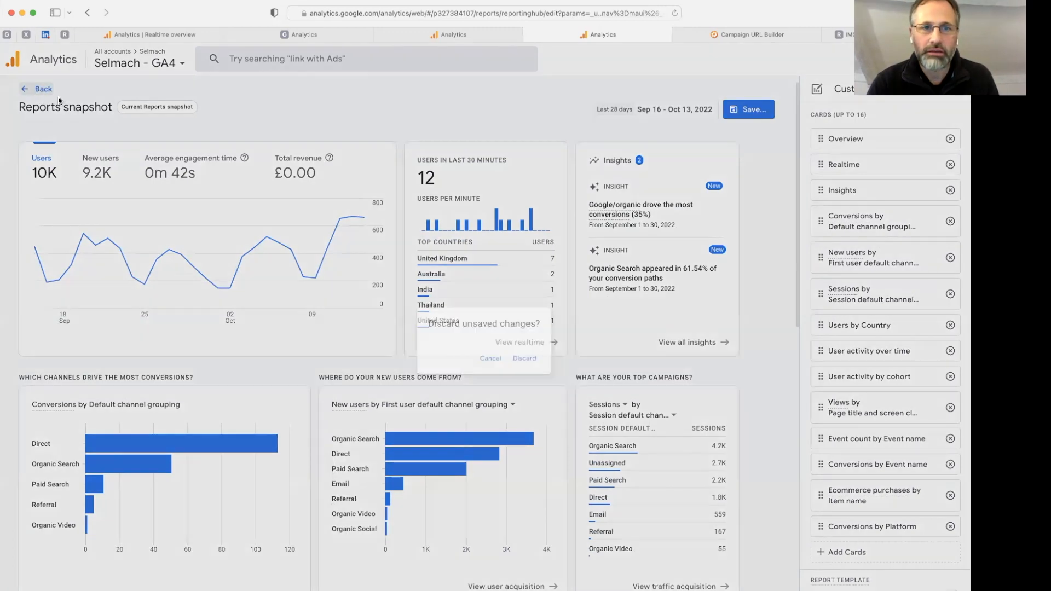
left_click(531, 362)
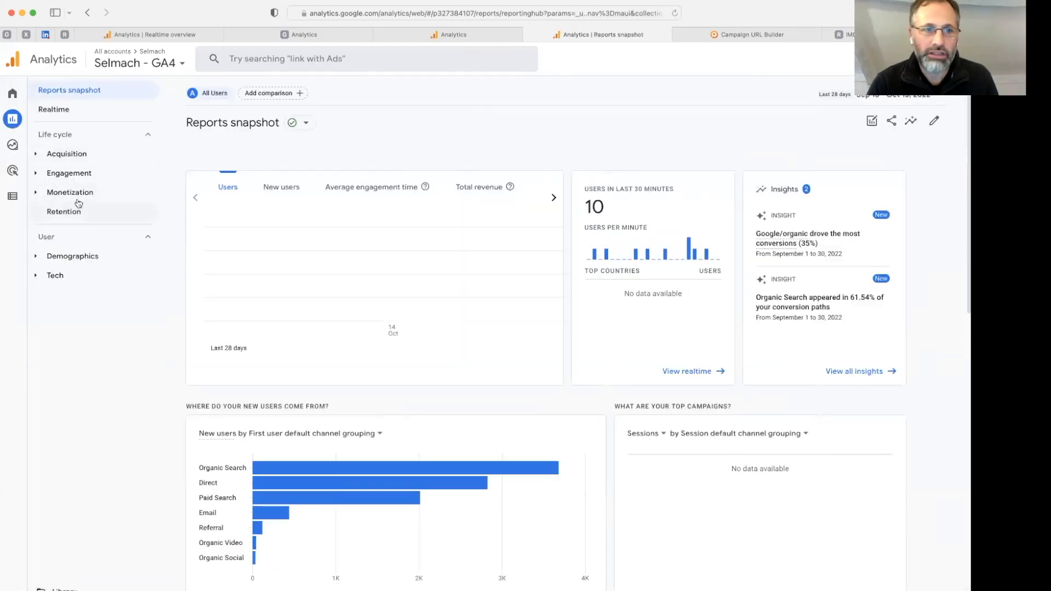
View the Demographics overview report and open the Tech overview report
left_click(59, 258)
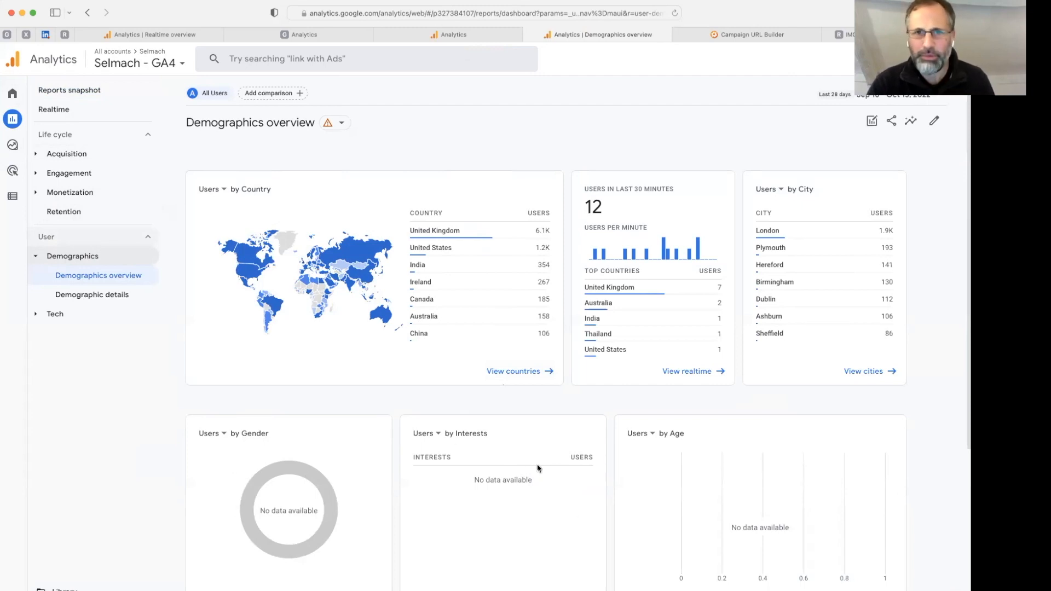
left_click(70, 315)
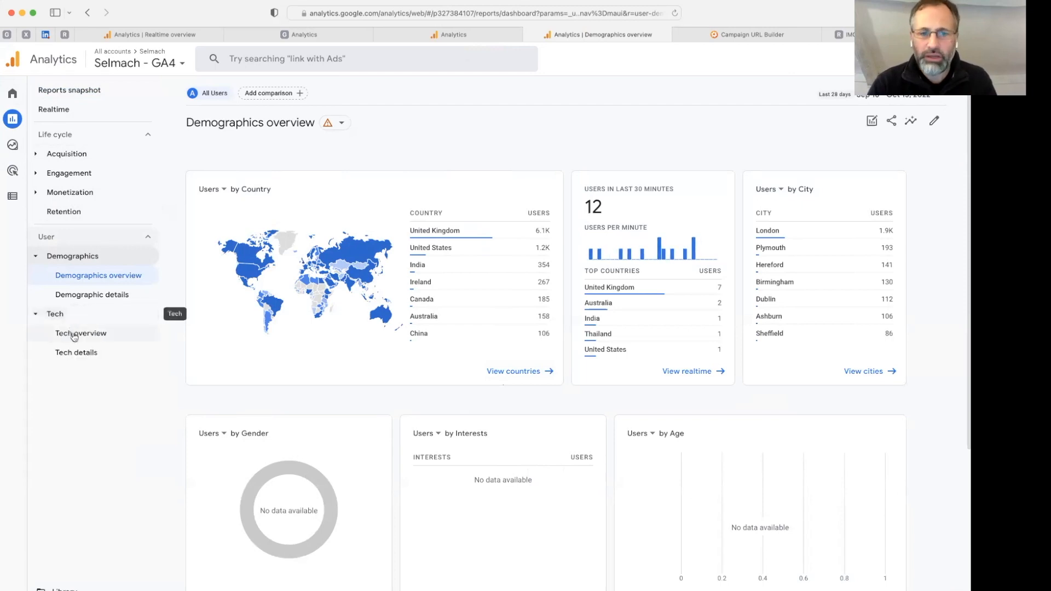
left_click(74, 334)
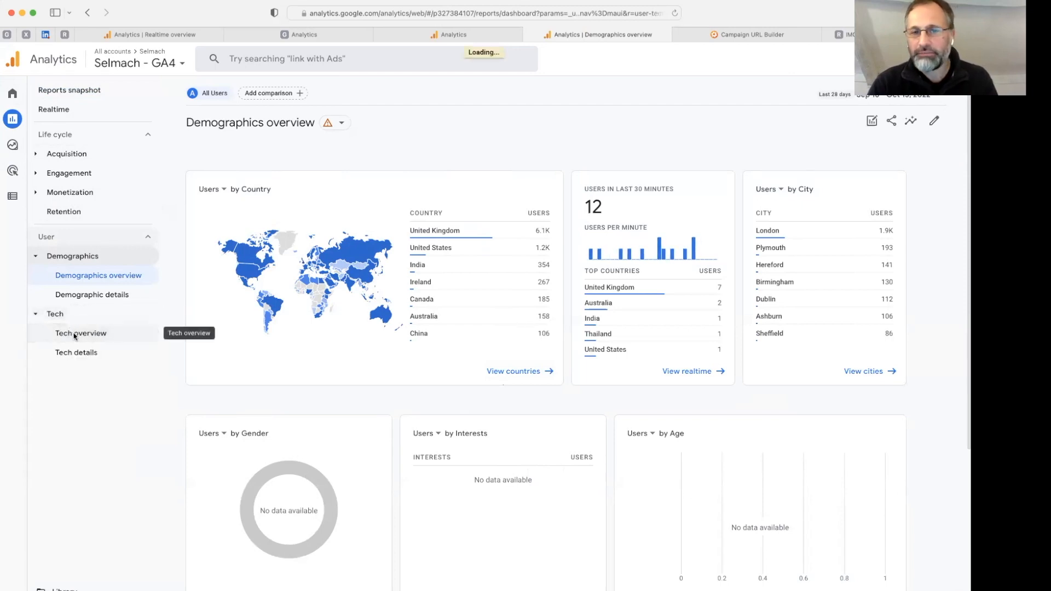